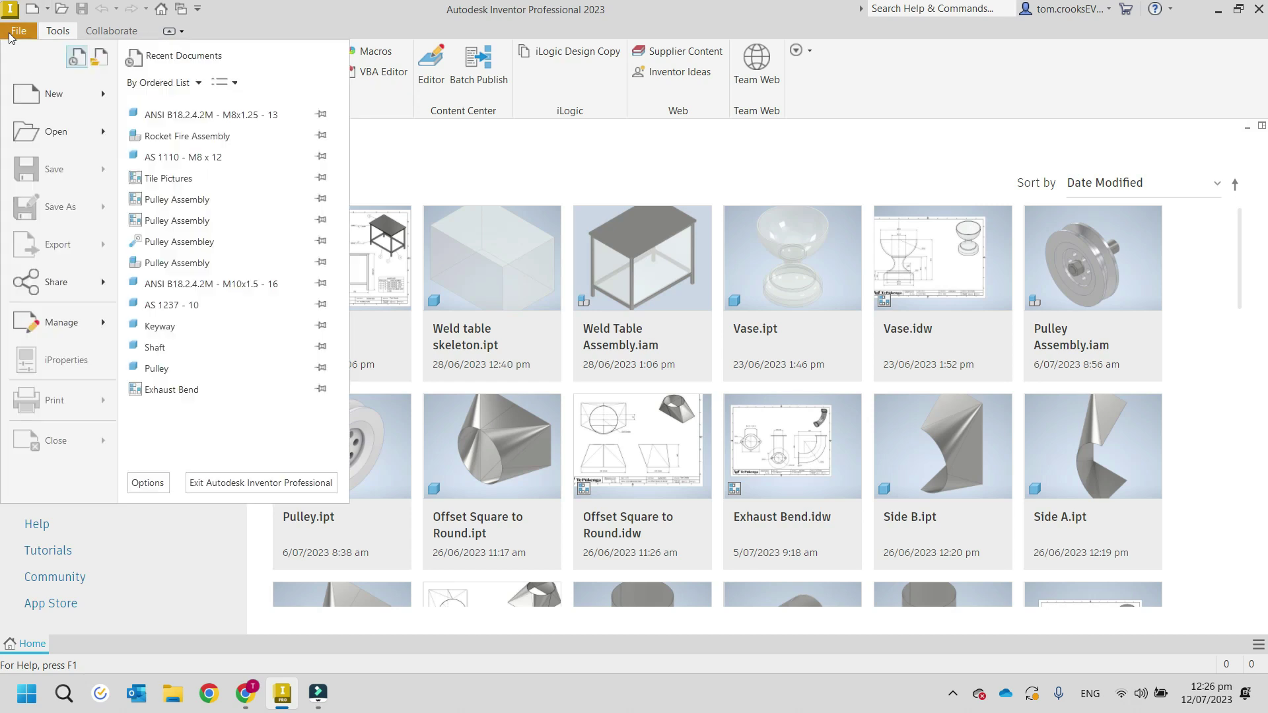
Step: Create a new part from the Standard (mm).ipt template and start a 2D sketch on the front (XY) origin plane
left_click(45, 94)
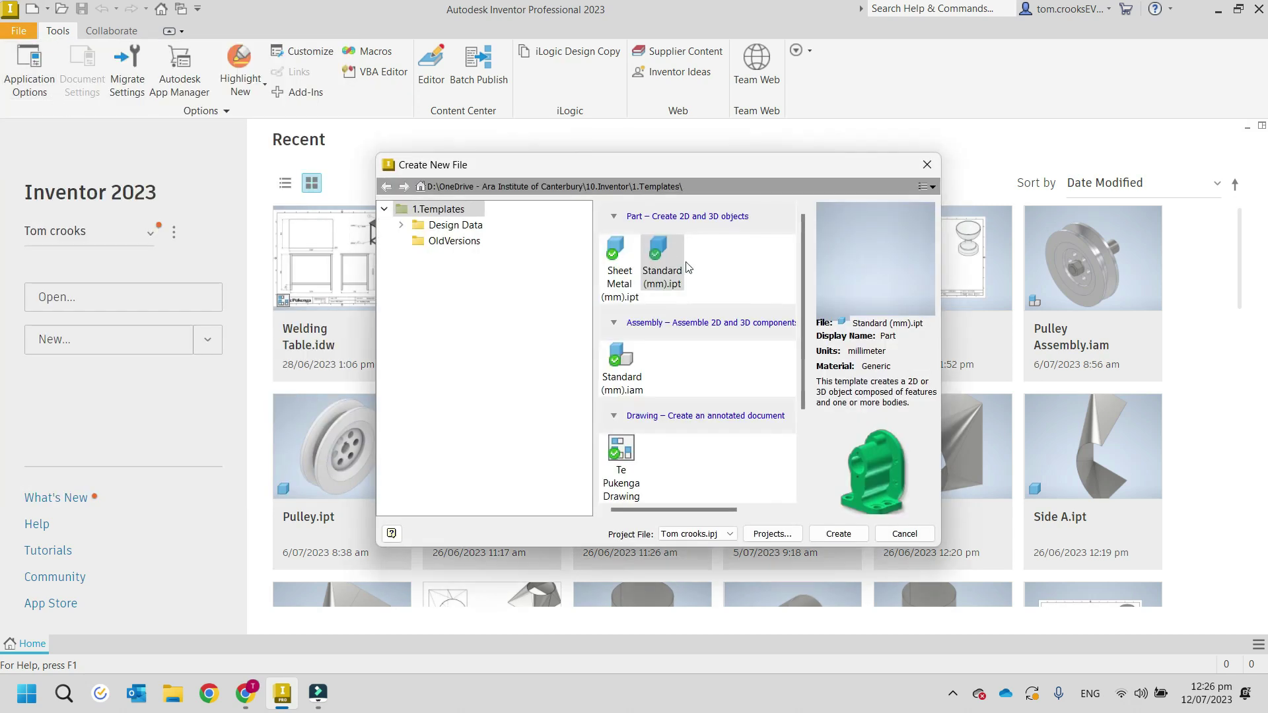
double_click(658, 262)
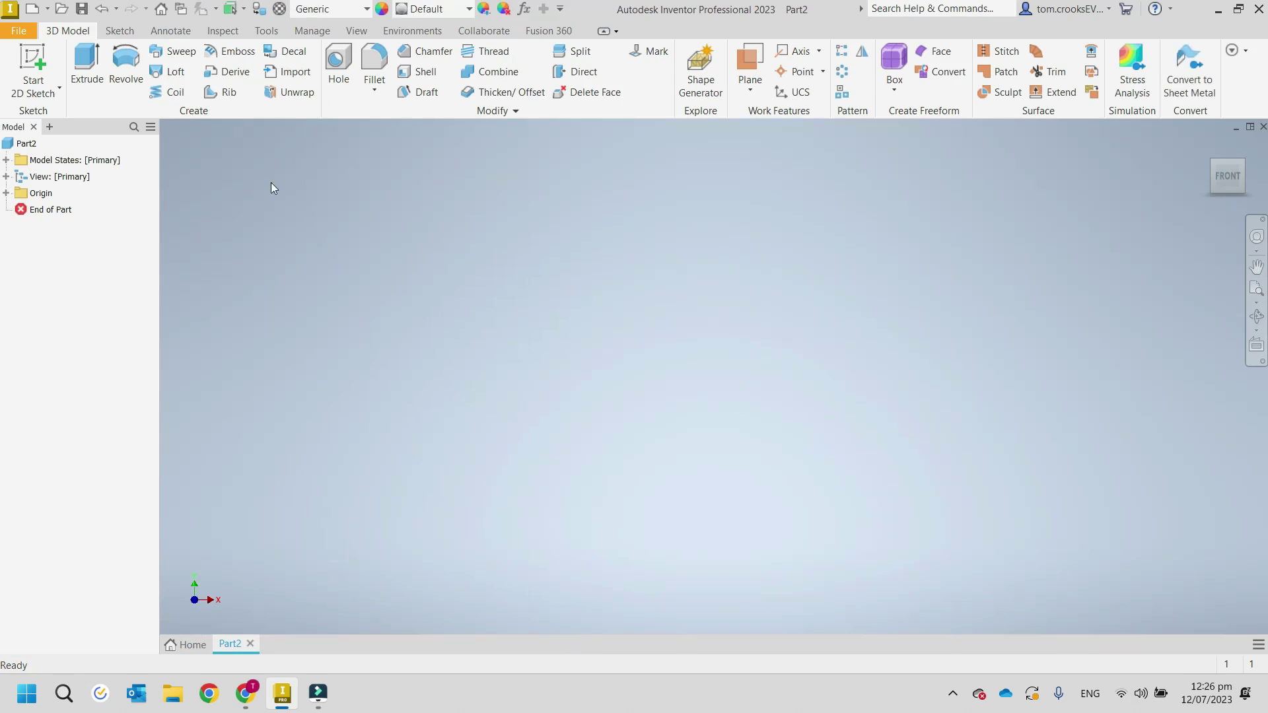
left_click(34, 60)
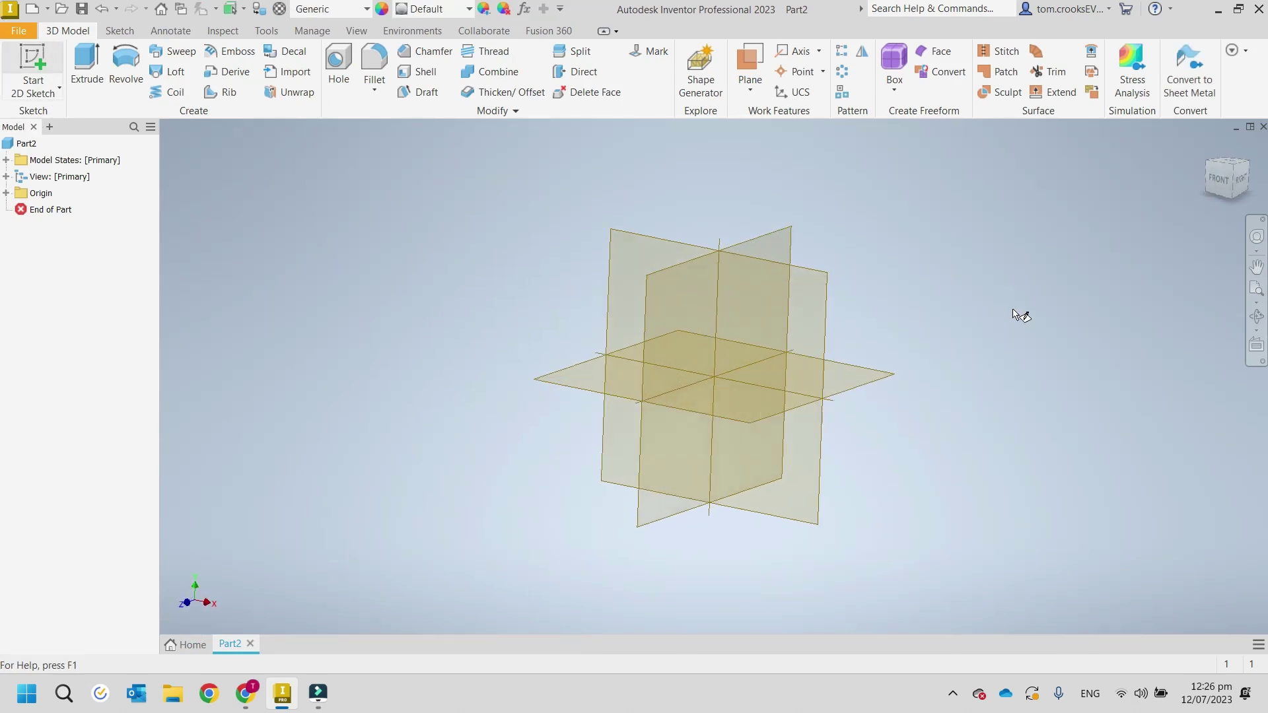
left_click(778, 319)
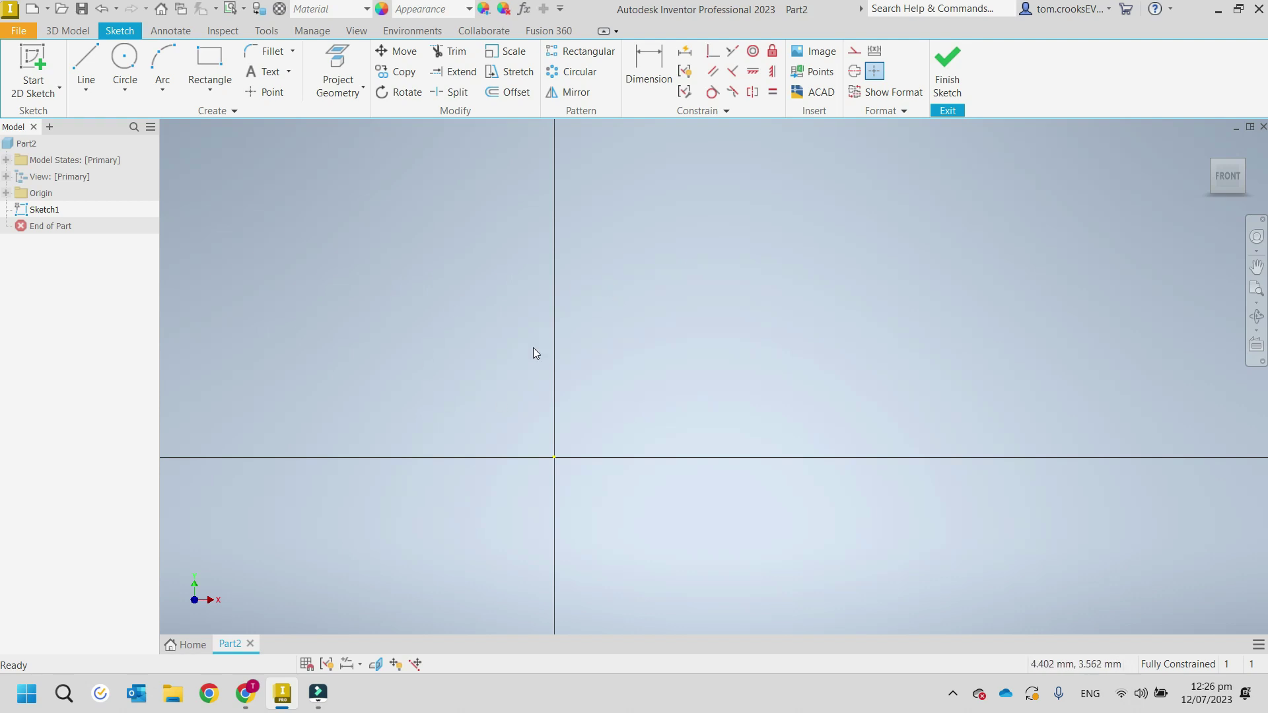
Step: Sketch a wide two-point rectangle above the origin, straddling the vertical axis without snapping to any reference
left_click(207, 61)
left_click(346, 193)
left_click(767, 348)
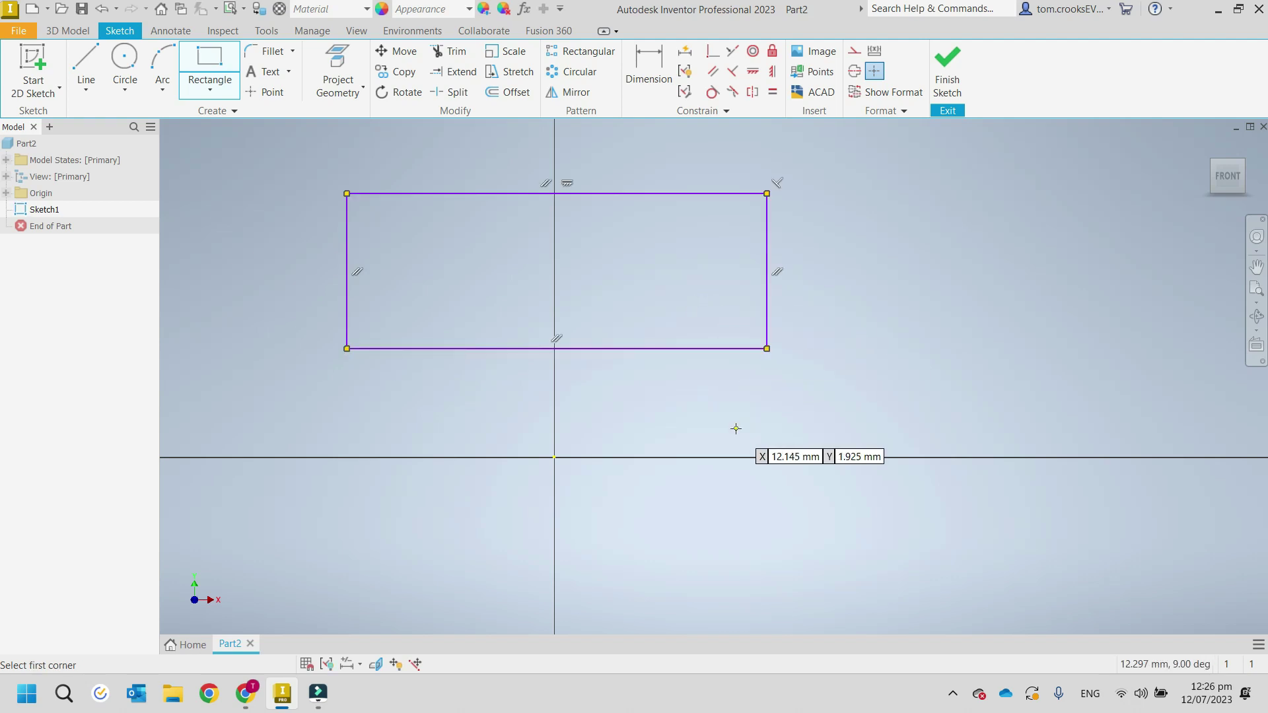
key("Escape")
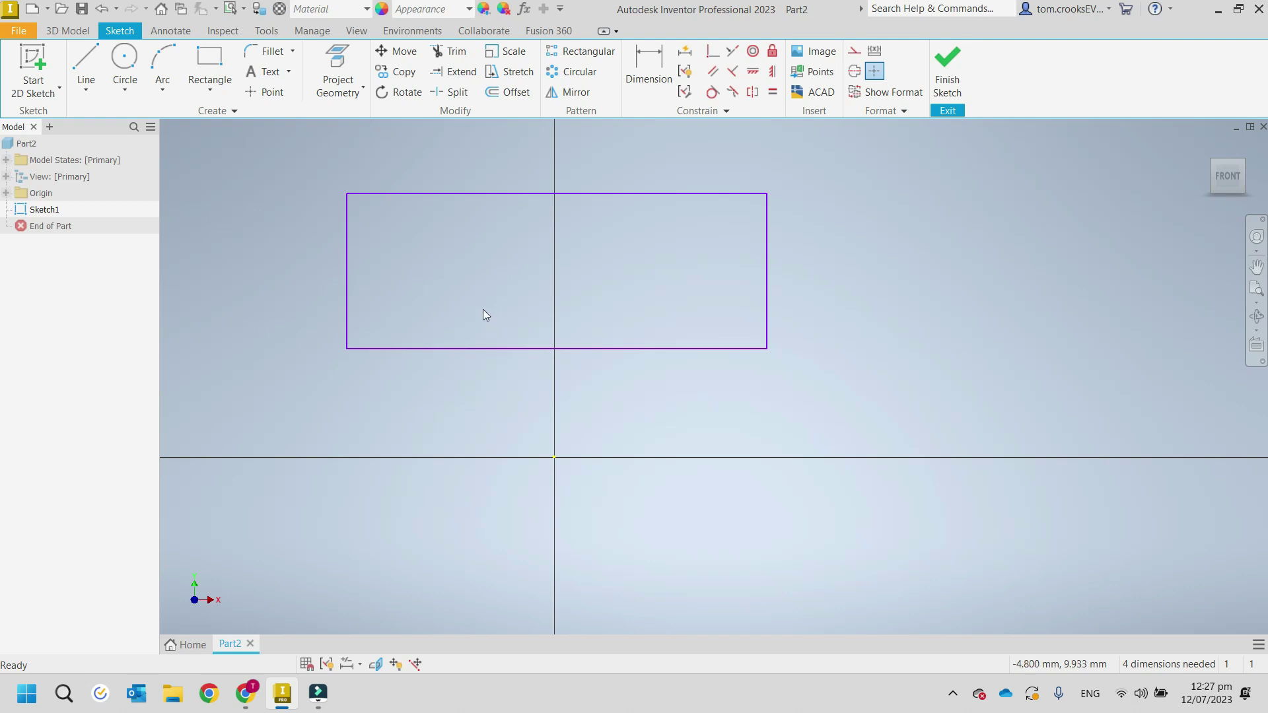
Step: Apply a horizontal constraint between the midpoint of the rectangle's left edge and the sketch origin
left_click(752, 76)
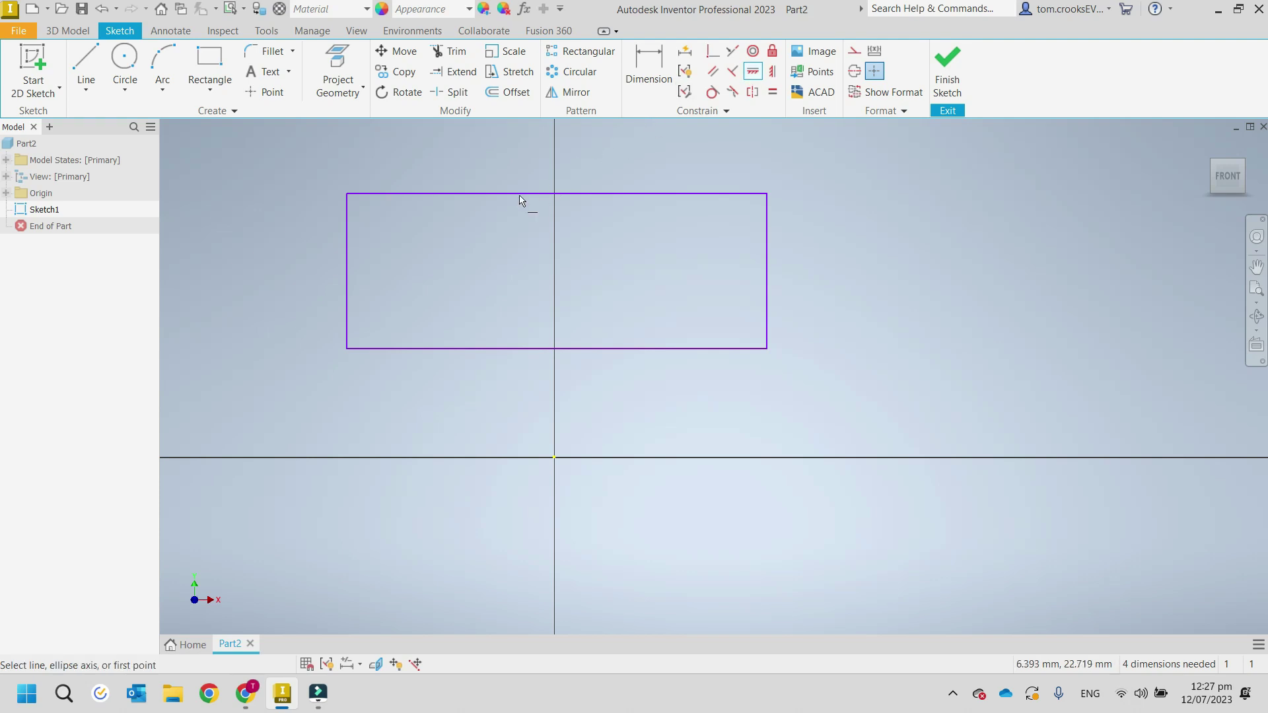
left_click(347, 272)
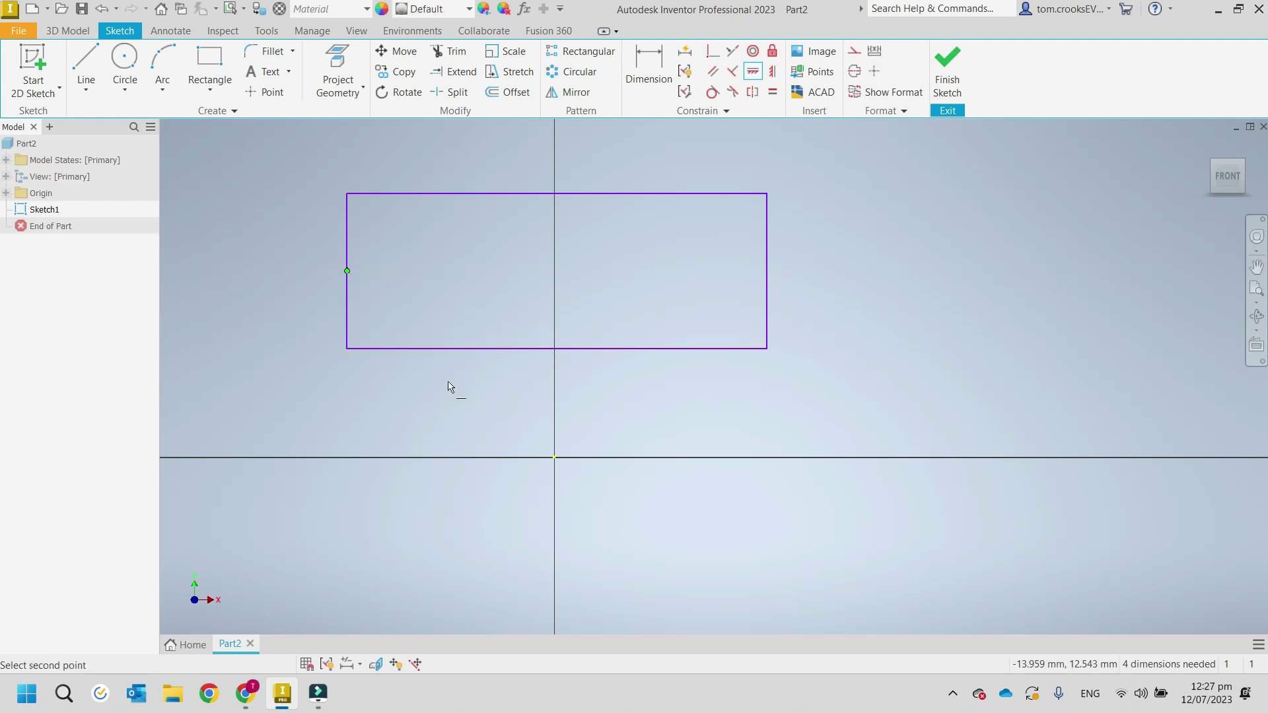
left_click(555, 458)
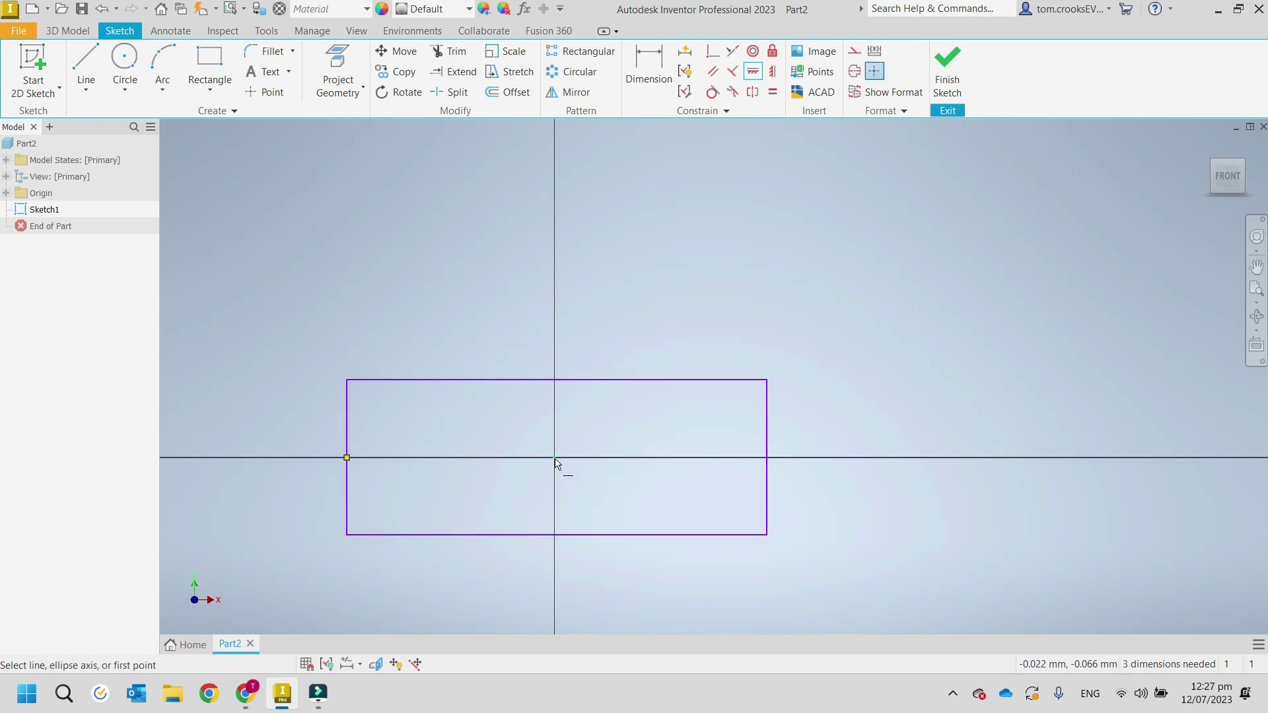
mouse_move(543, 453)
middle_mouse_down()
mouse_move(538, 387)
mouse_move(509, 394)
middle_mouse_up()
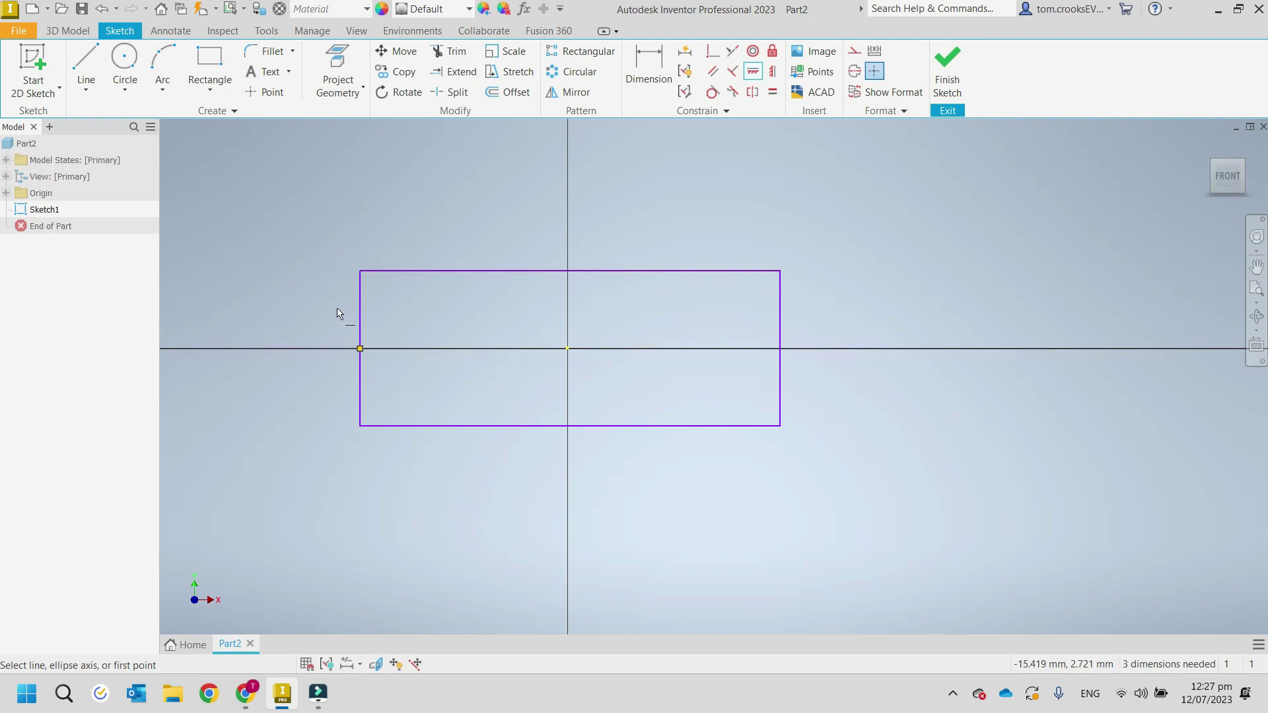
key("Escape")
Step: Test the rectangle's remaining freedom by moving its lower, left and right edges, pulling the right edge close to the vertical axis
left_click_drag(491, 428, 522, 449)
left_click_drag(361, 377, 396, 396)
left_click_drag(780, 394, 594, 397)
key("Escape")
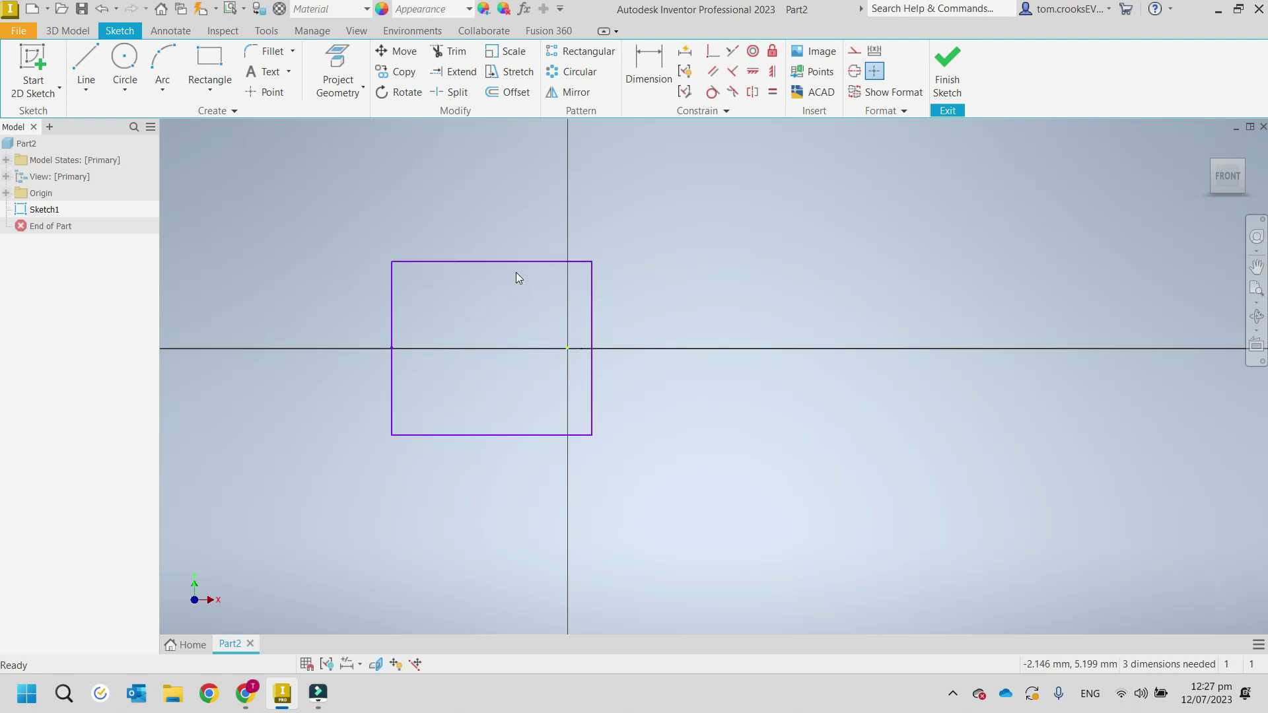
Step: Apply a vertical constraint between the midpoint of the rectangle's upper edge and the sketch origin
left_click(773, 74)
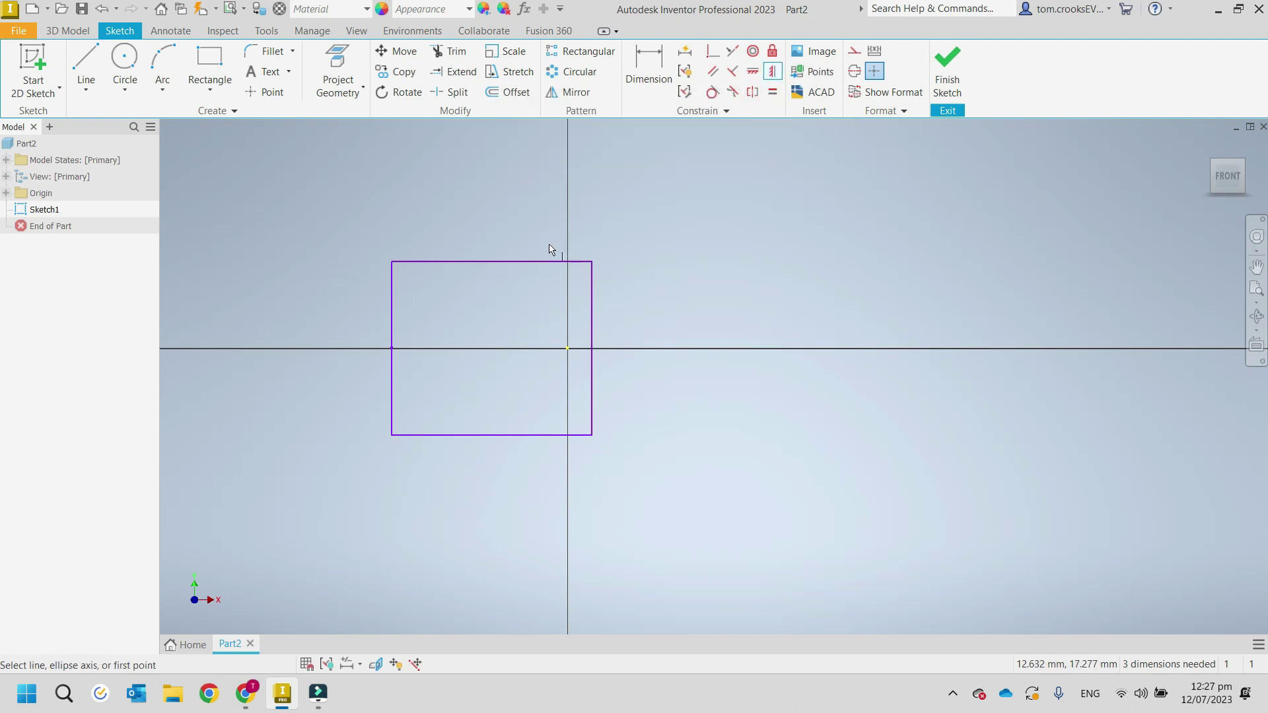
left_click(492, 262)
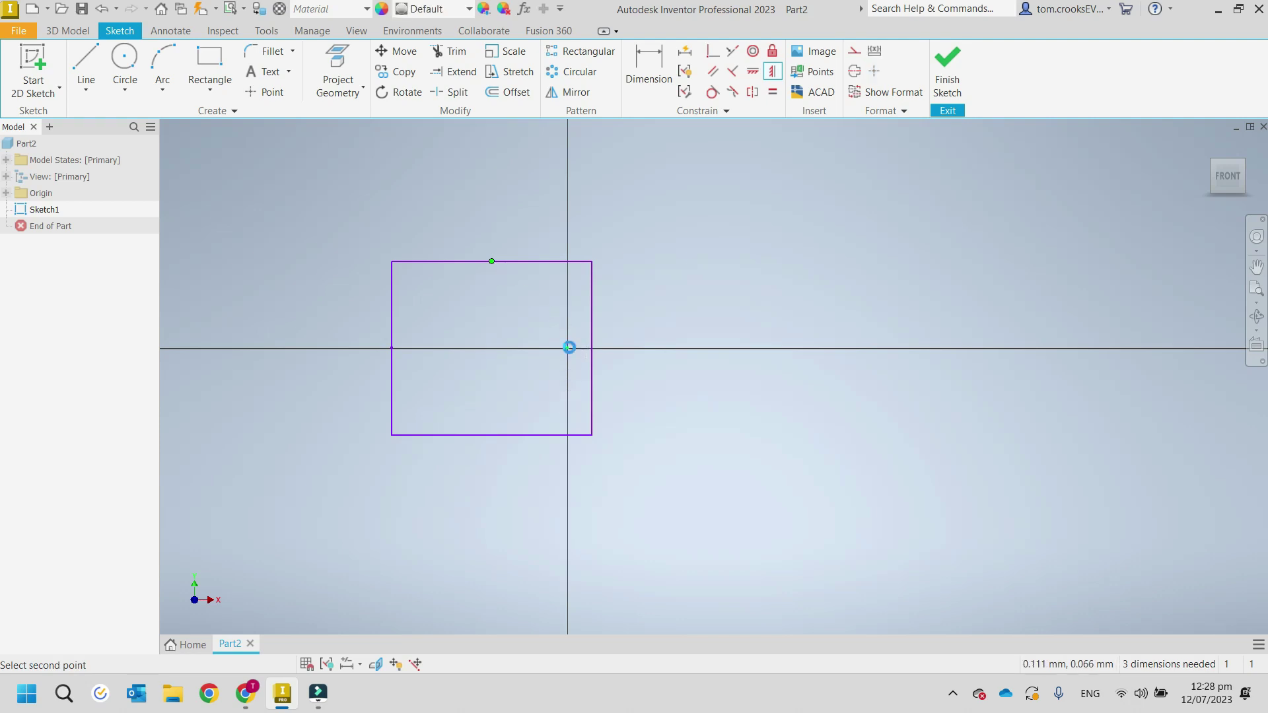
left_click(569, 347)
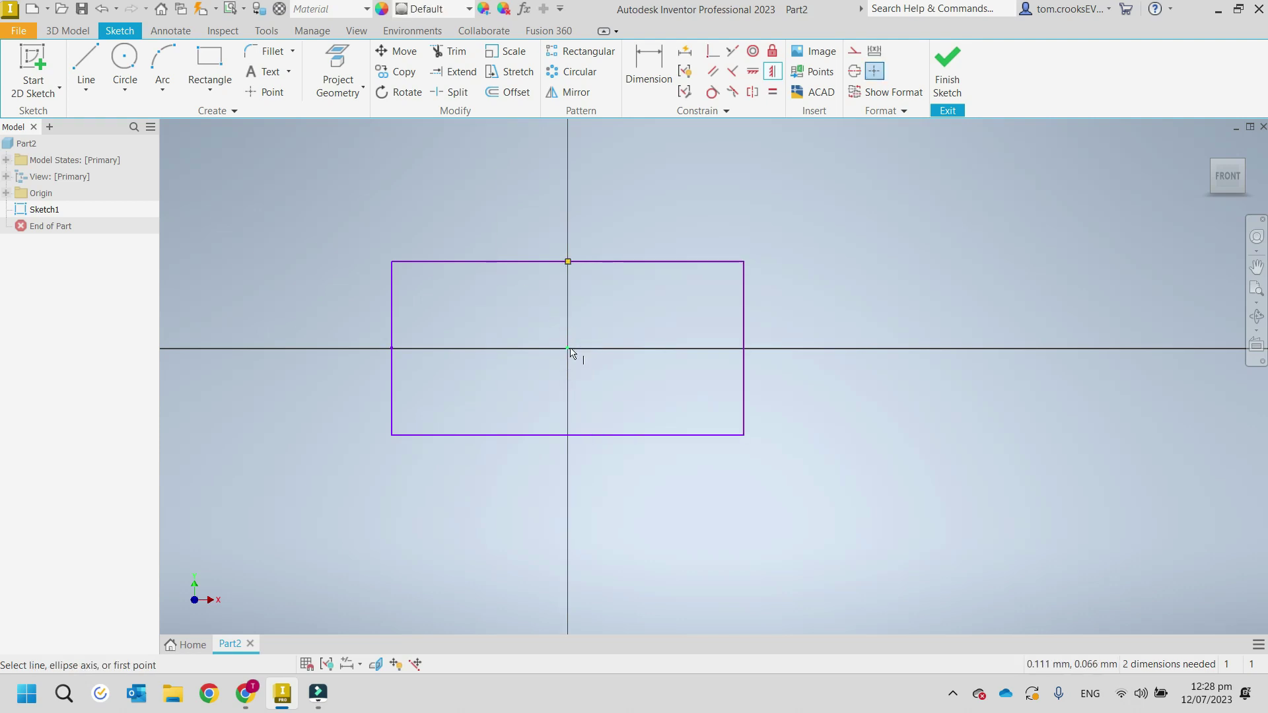
key("Escape")
Step: Test the centred rectangle by moving its lower edge slightly outward and its right edge slightly inward
left_click_drag(600, 436, 620, 461)
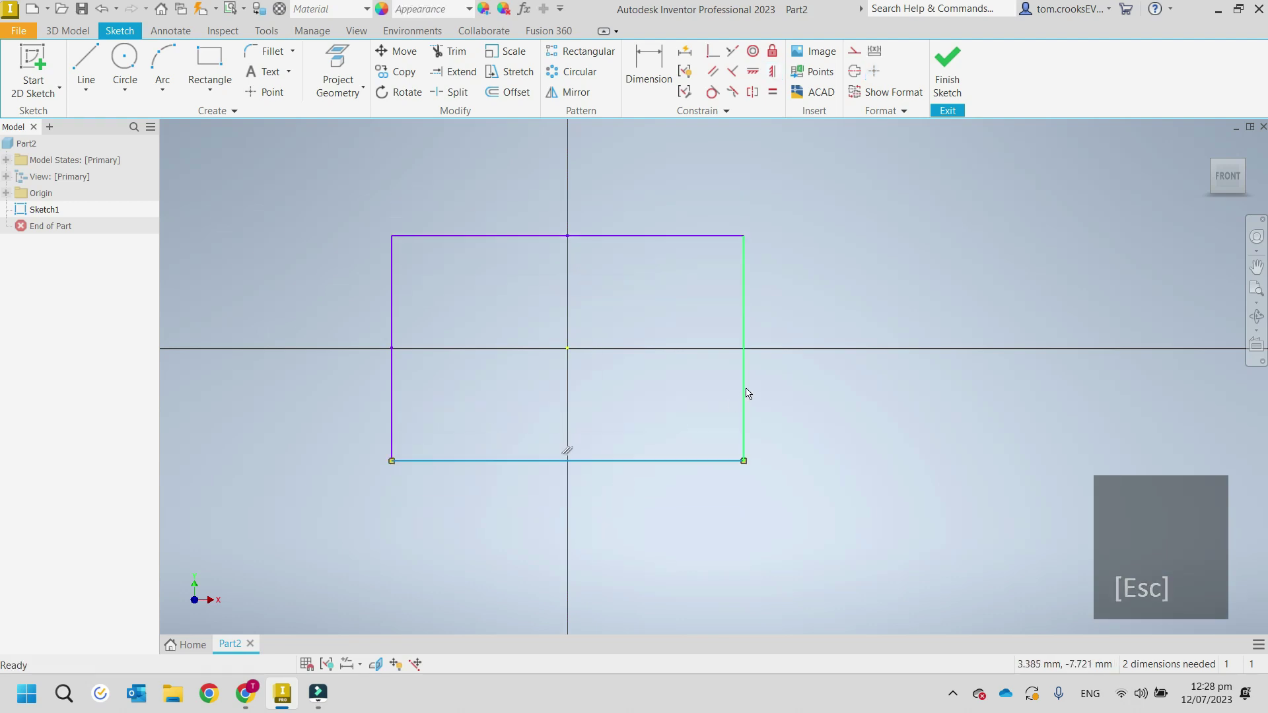
left_click_drag(745, 393, 718, 390)
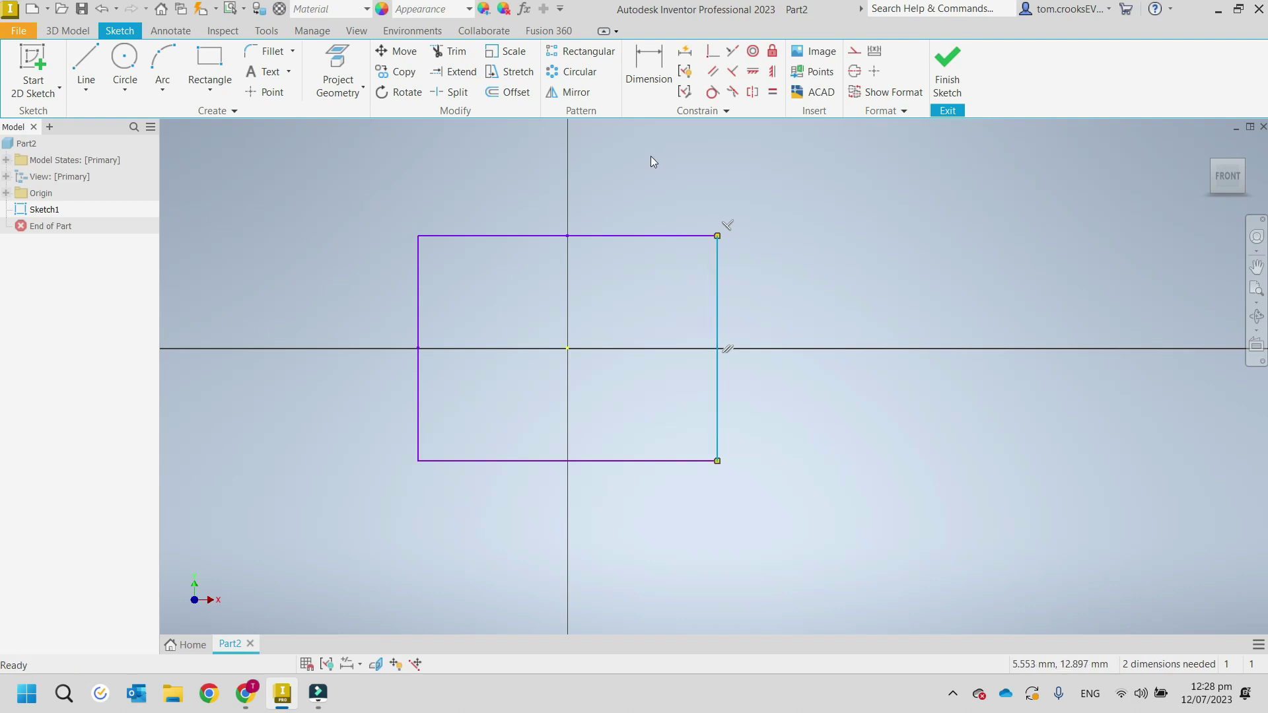
key("Escape")
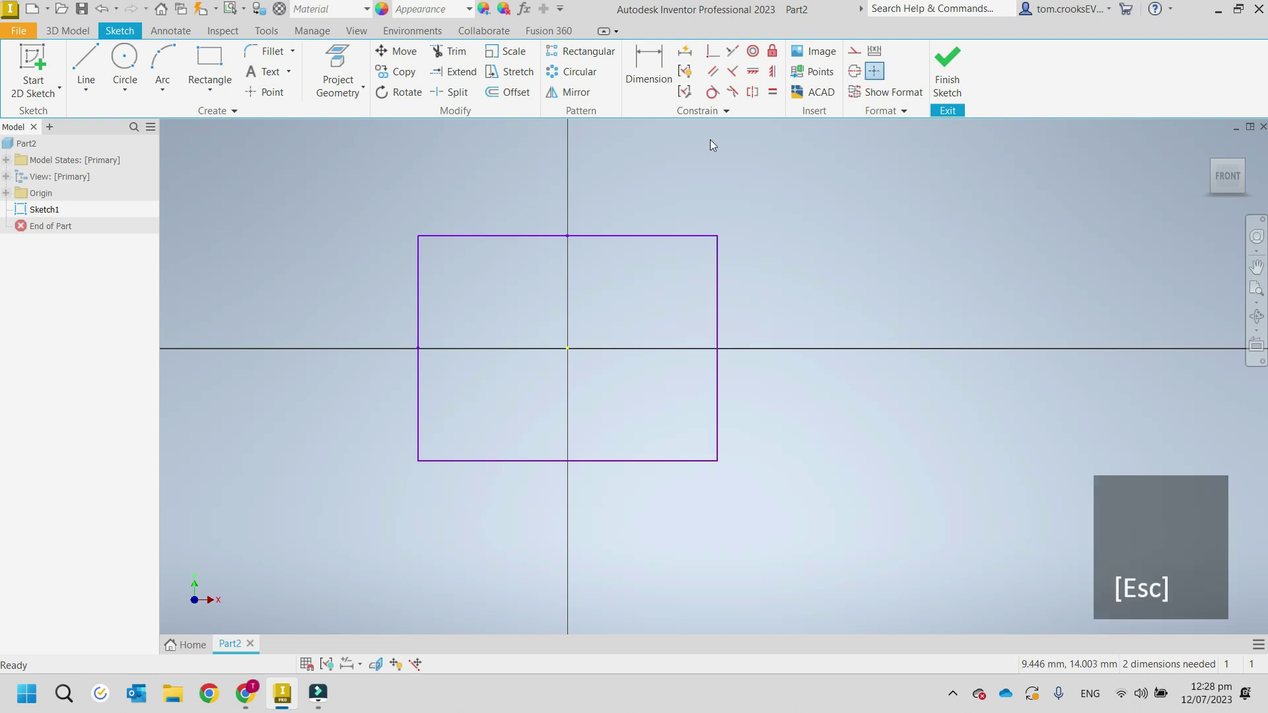
Step: Apply an equal constraint to the rectangle's right and upper edges to make it a square
left_click(772, 93)
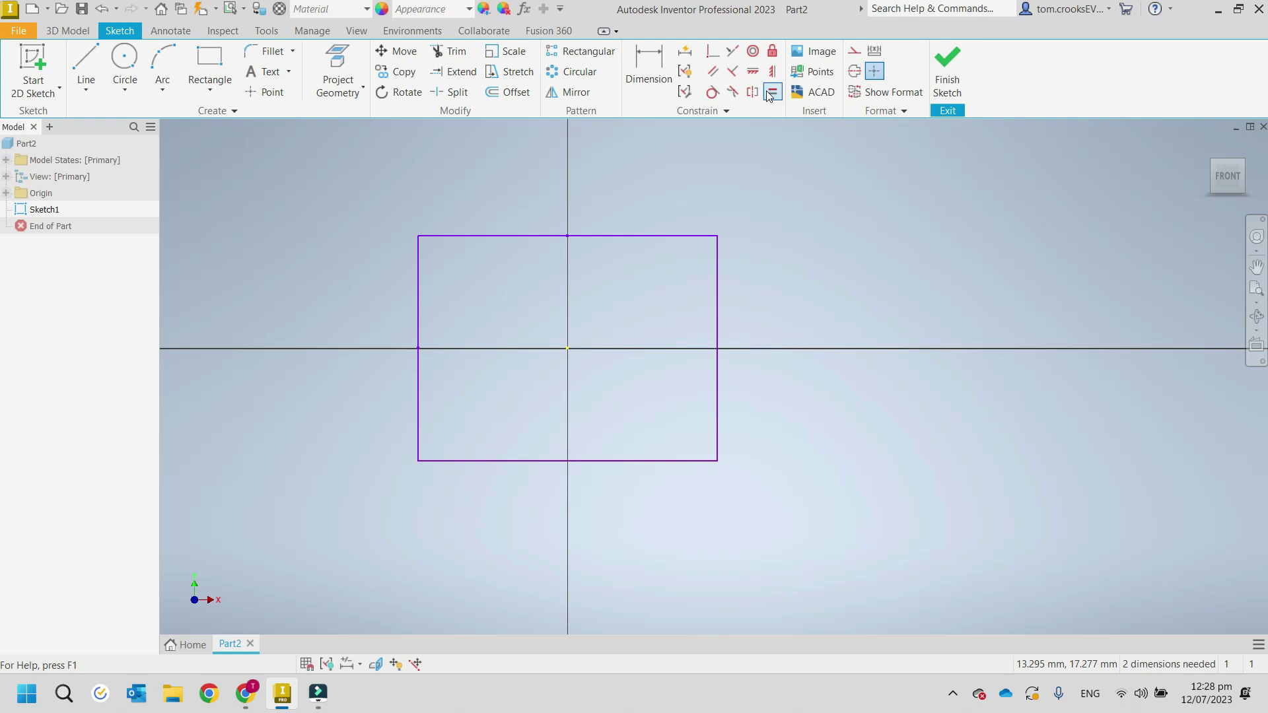
left_click(717, 297)
left_click(691, 236)
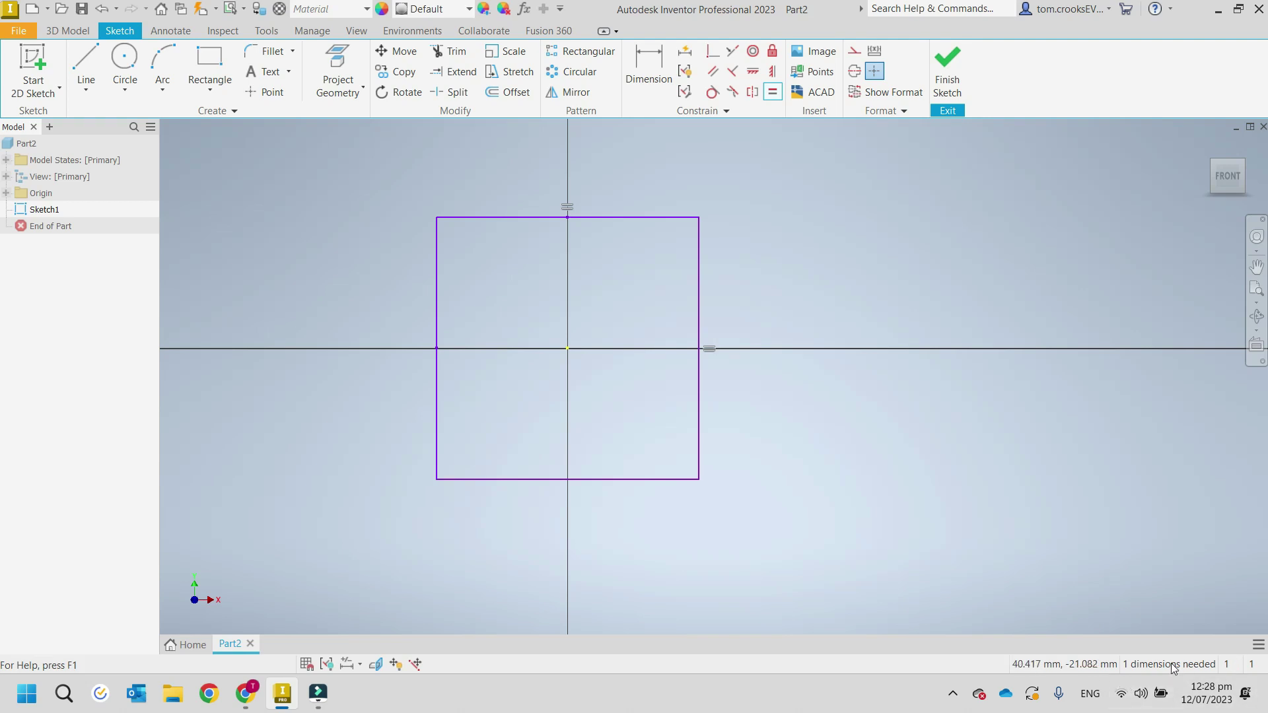
key("Escape")
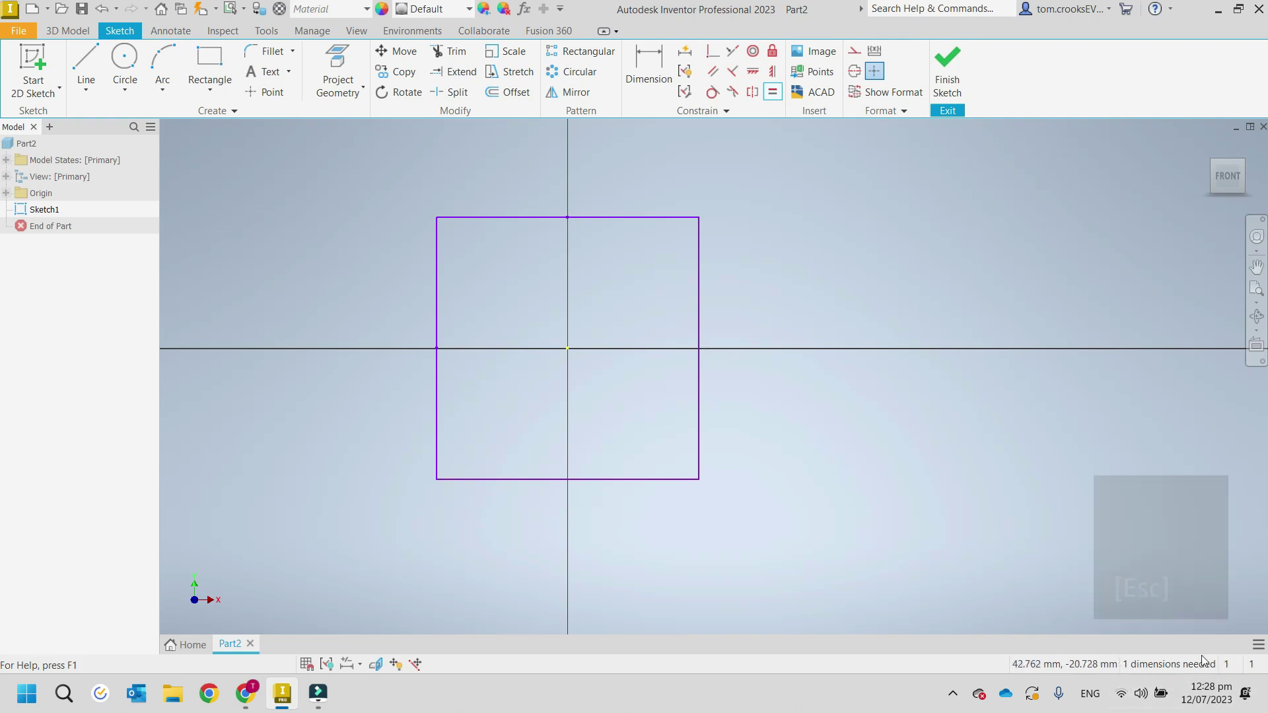
Step: Dimension the left edge of the square to 20 mm, placing the dimension outside the profile
left_click(652, 68)
left_click(436, 329)
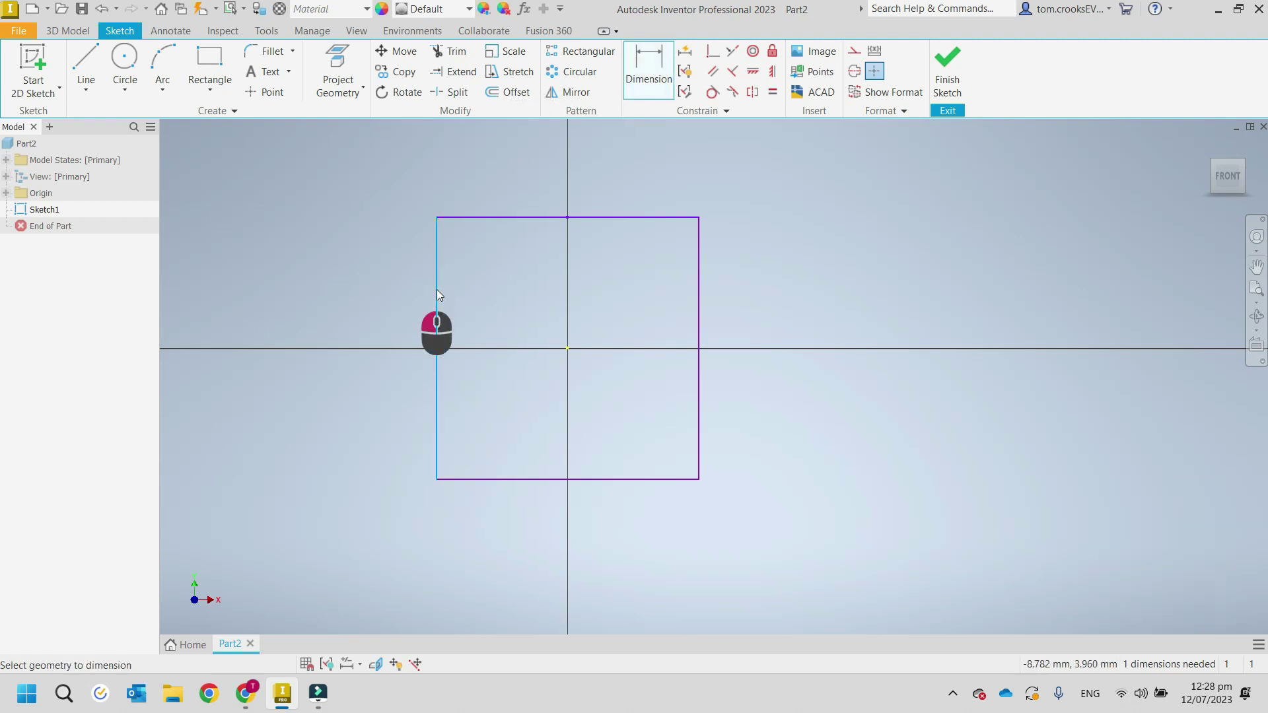
left_click(367, 315)
type("20")
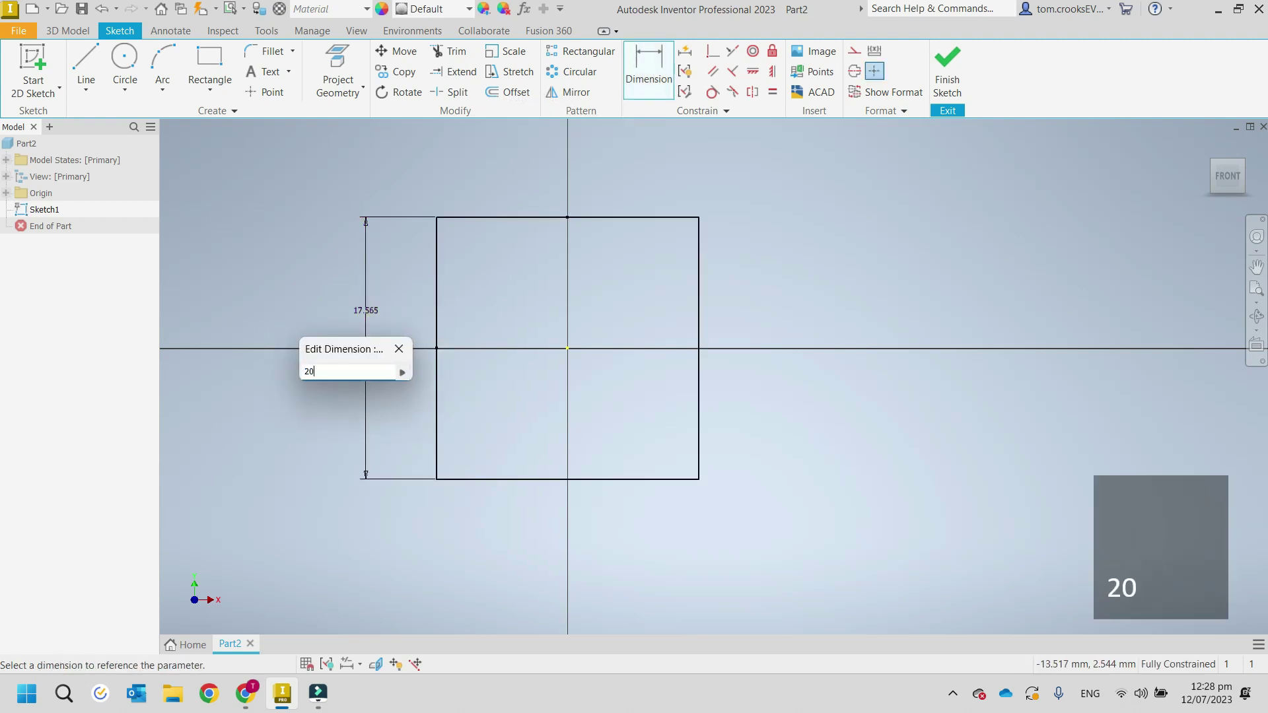
key("Return")
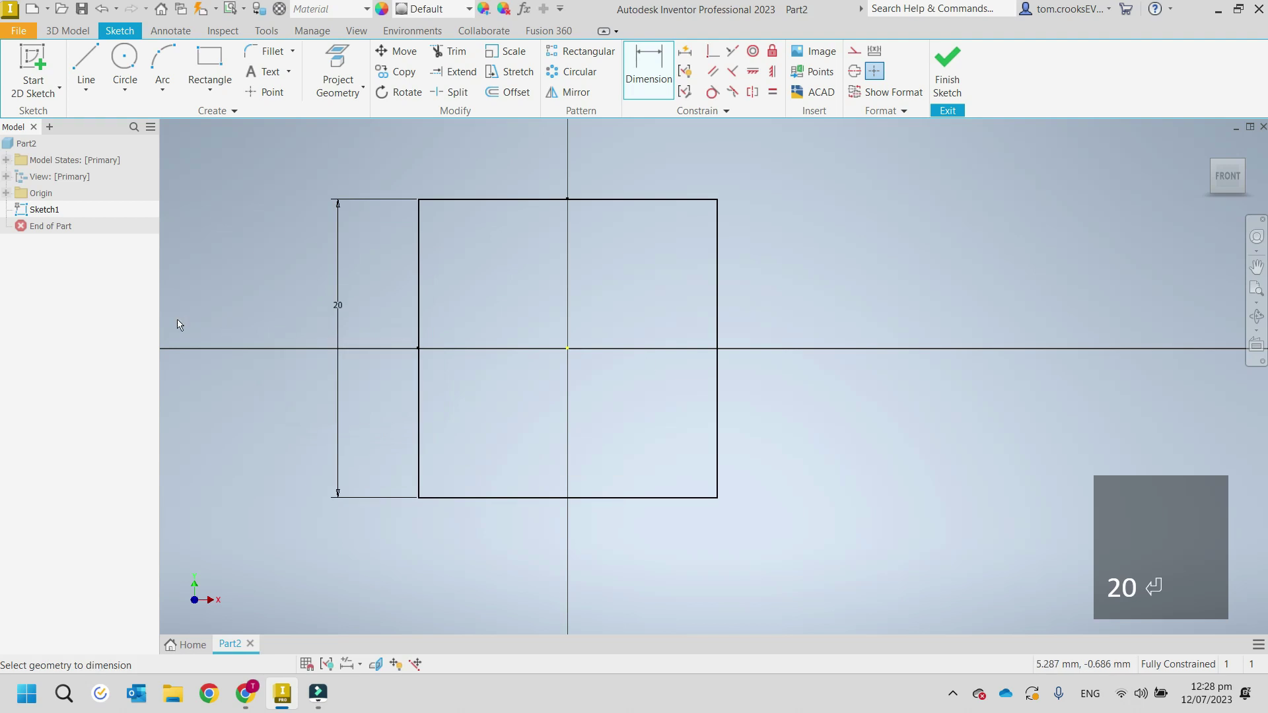
Step: Draw a circle about 20 mm in diameter in the empty area to the lower right of the square
scroll(749, 432, "down", 2)
middle_click_drag(749, 432, 459, 385)
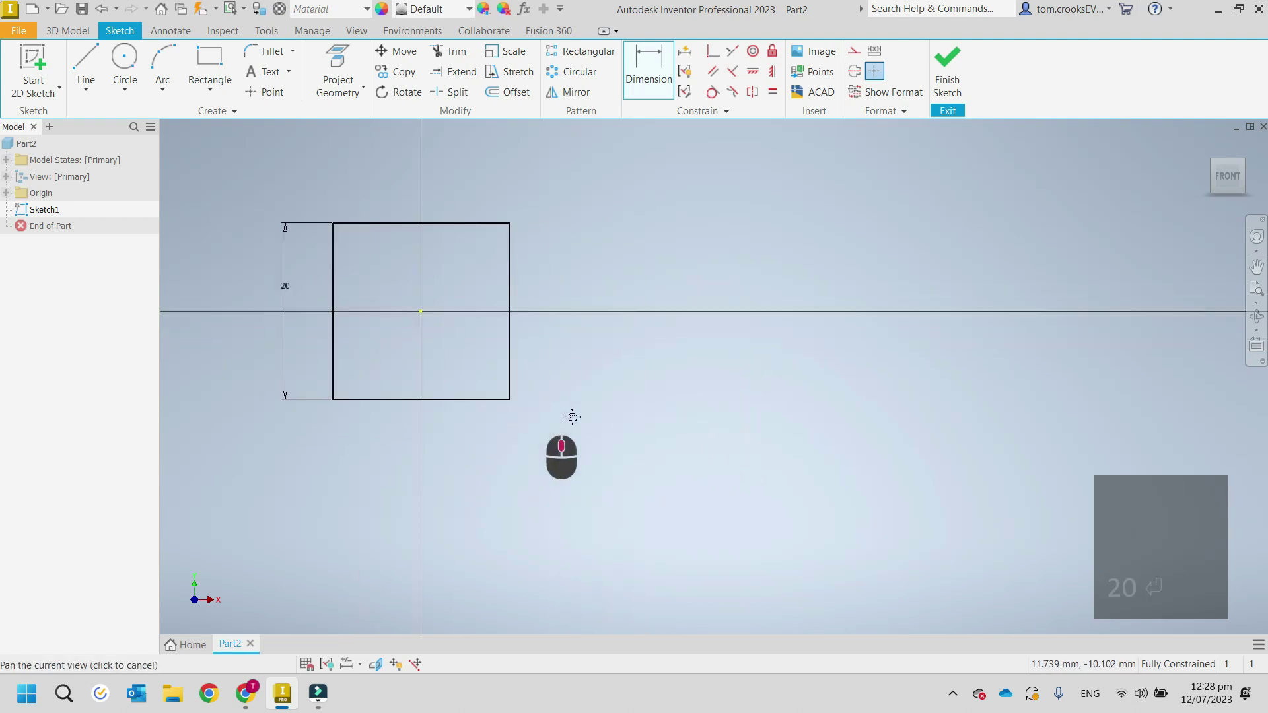
middle_click_drag(558, 416, 654, 443)
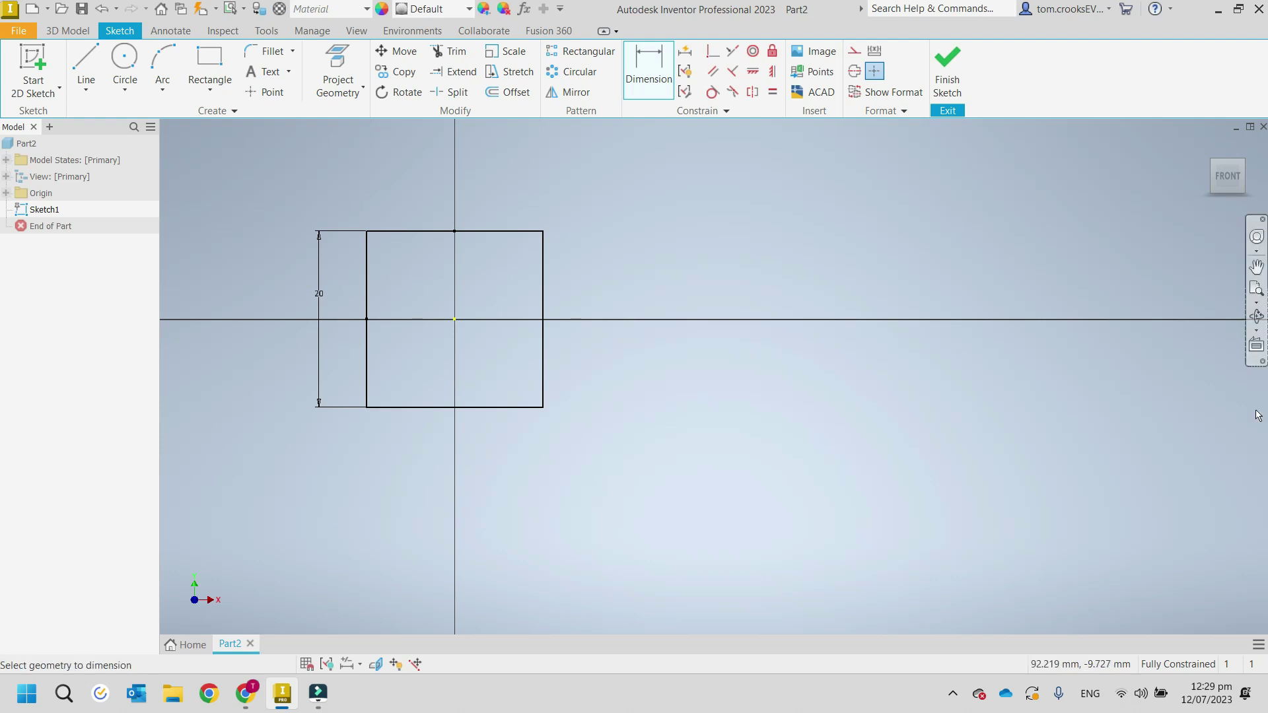
mouse_move(442, 355)
middle_mouse_down()
mouse_move(629, 361)
mouse_move(494, 345)
middle_mouse_up()
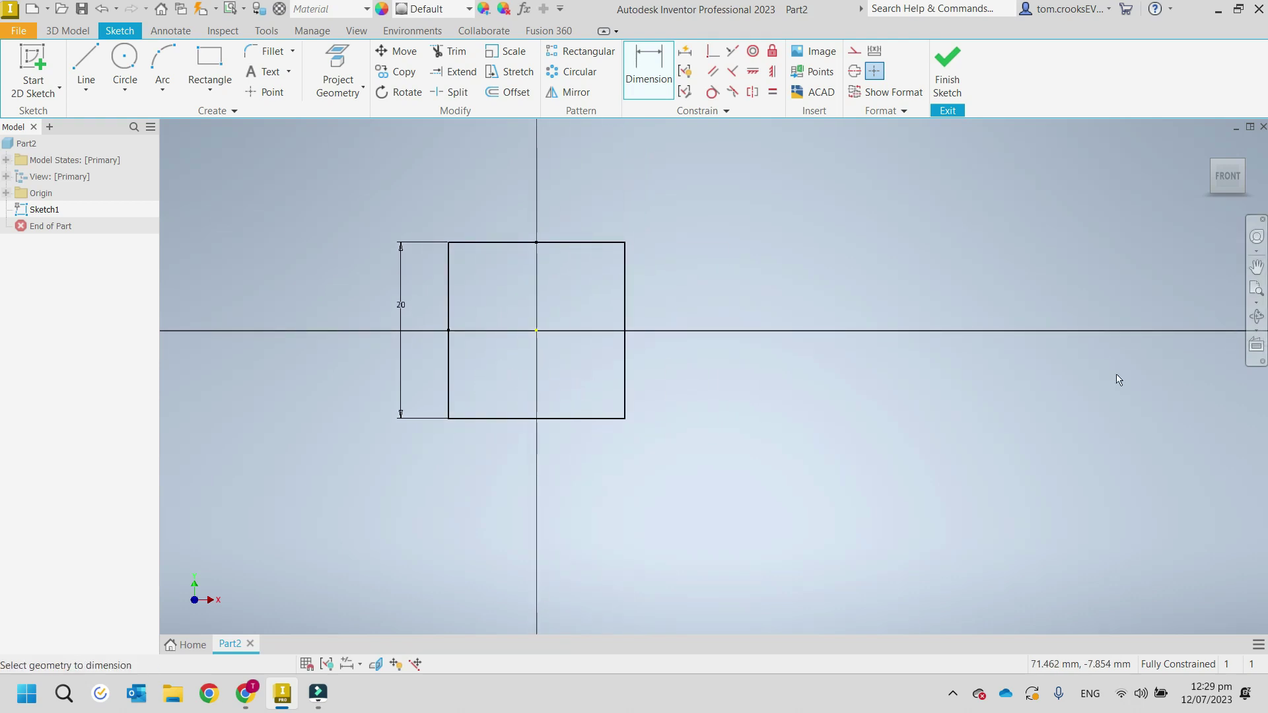
left_click(134, 67)
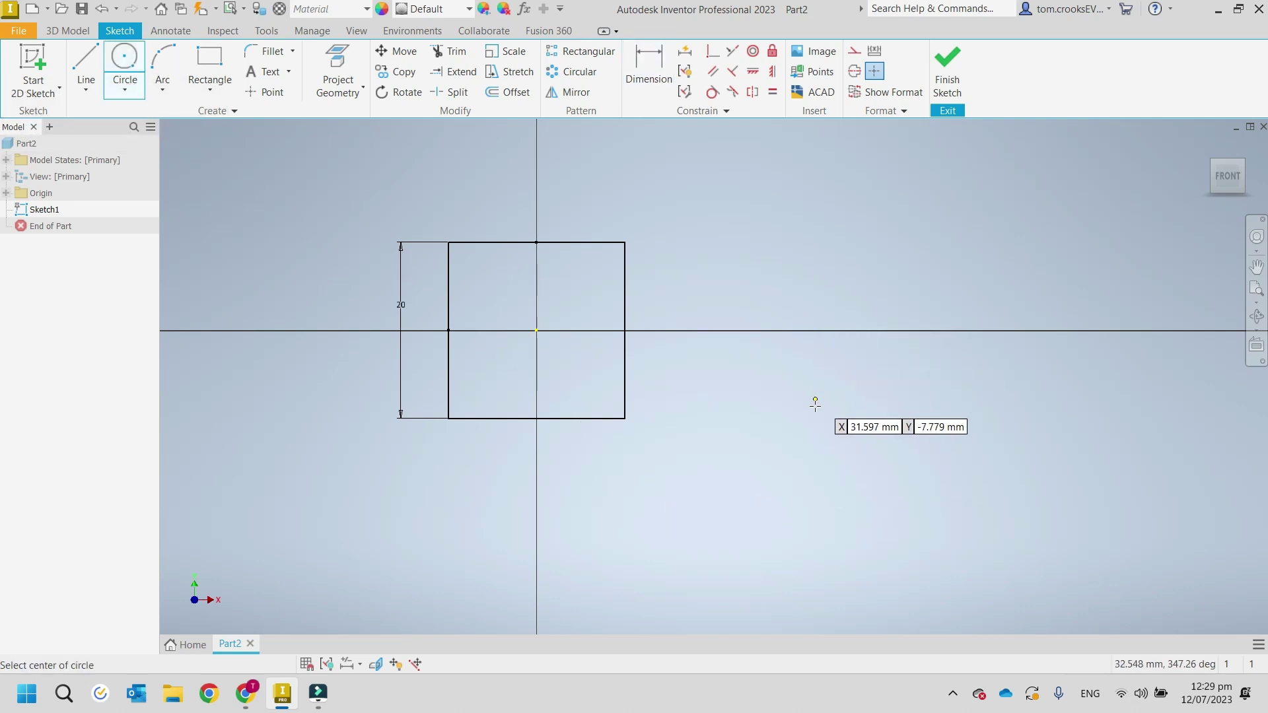
left_click(858, 441)
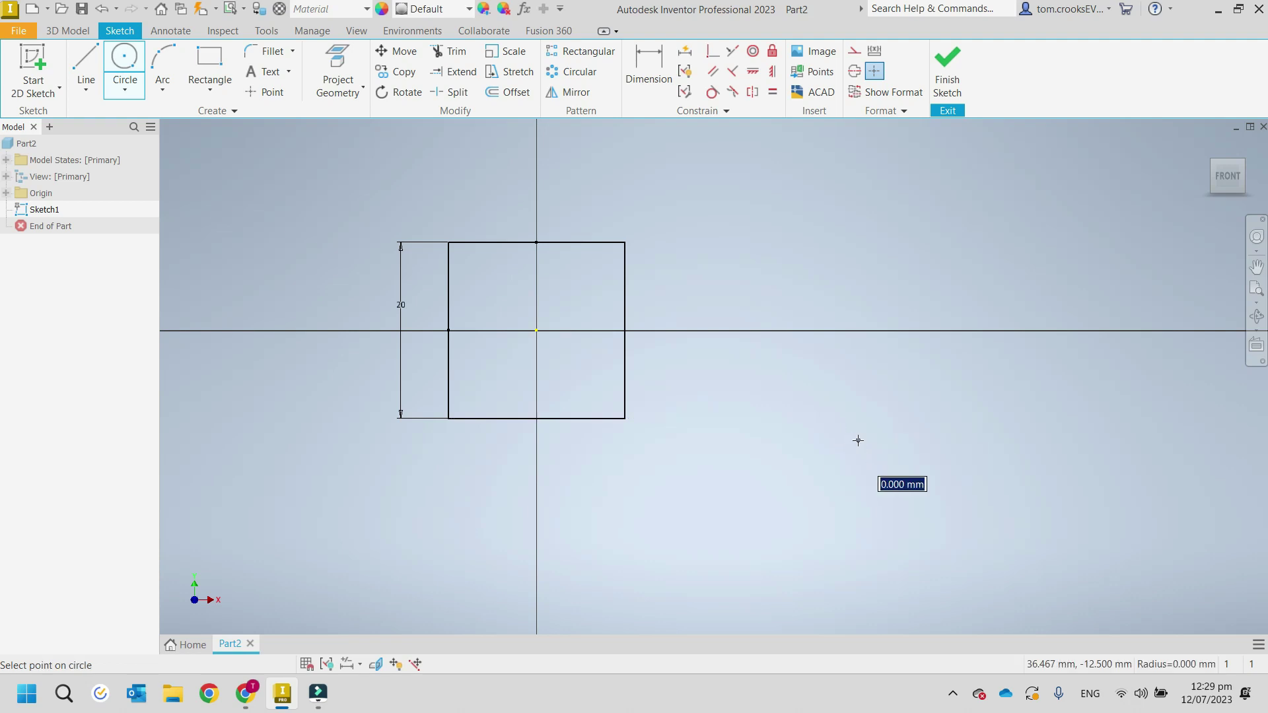
left_click(789, 495)
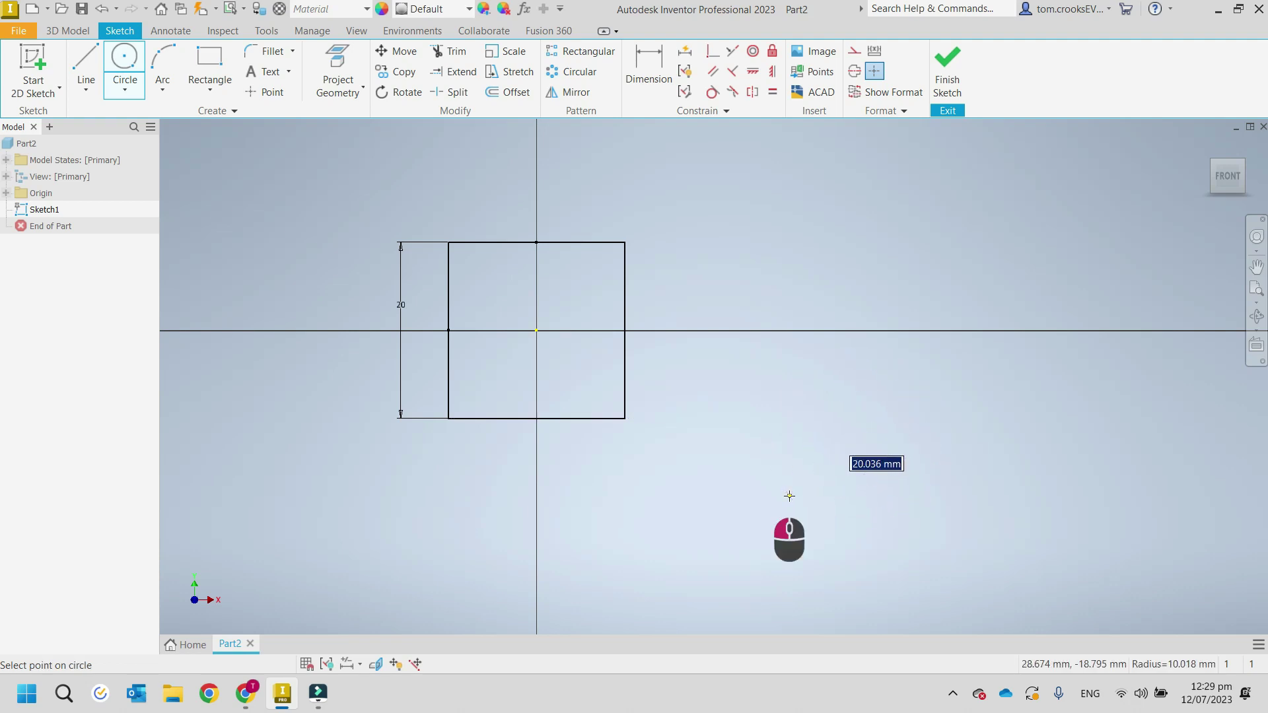
key("Return")
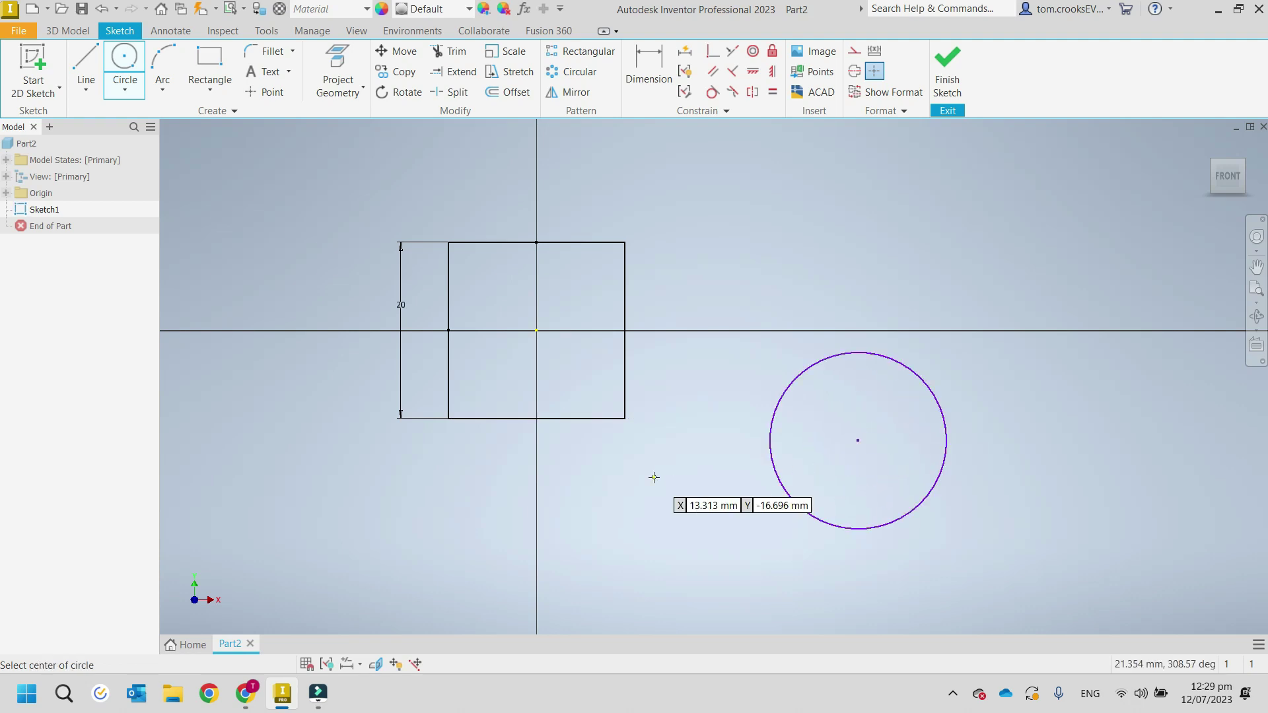
Step: Dimension the horizontal distance from the sketch origin to the circle's centre as 40 mm
left_click(661, 69)
left_click(535, 331)
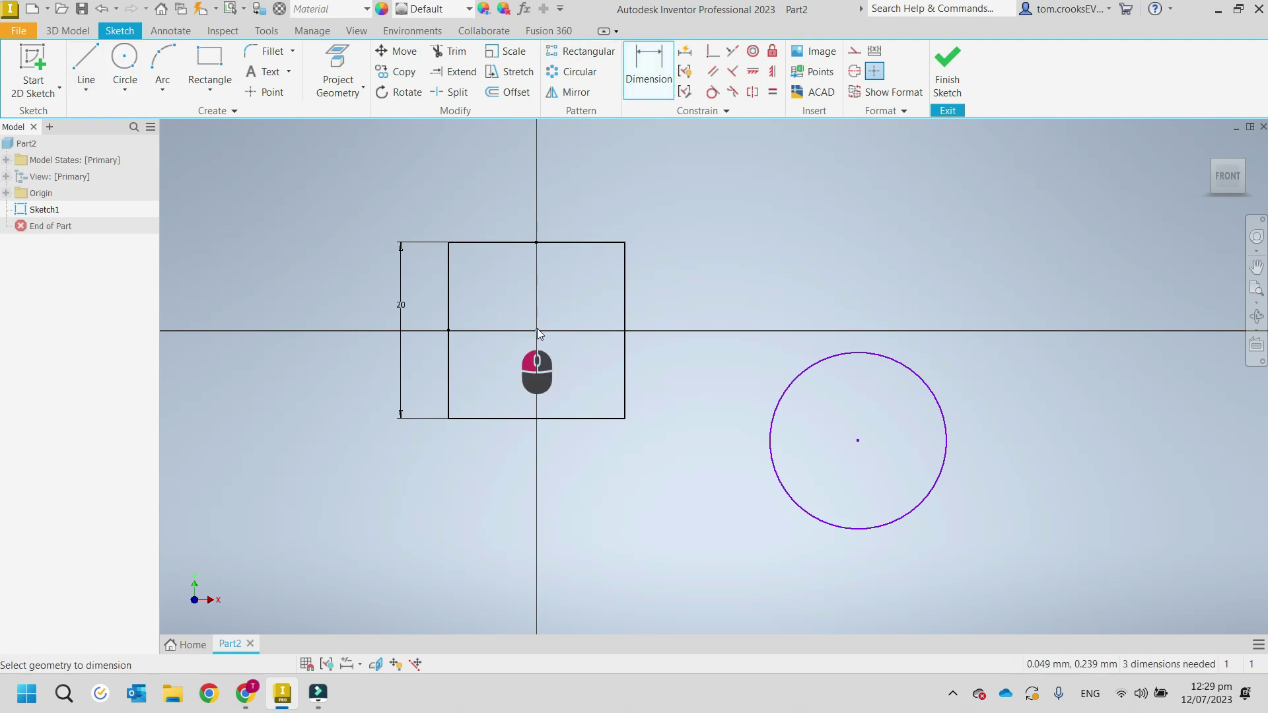
left_click(858, 441)
left_click(742, 286)
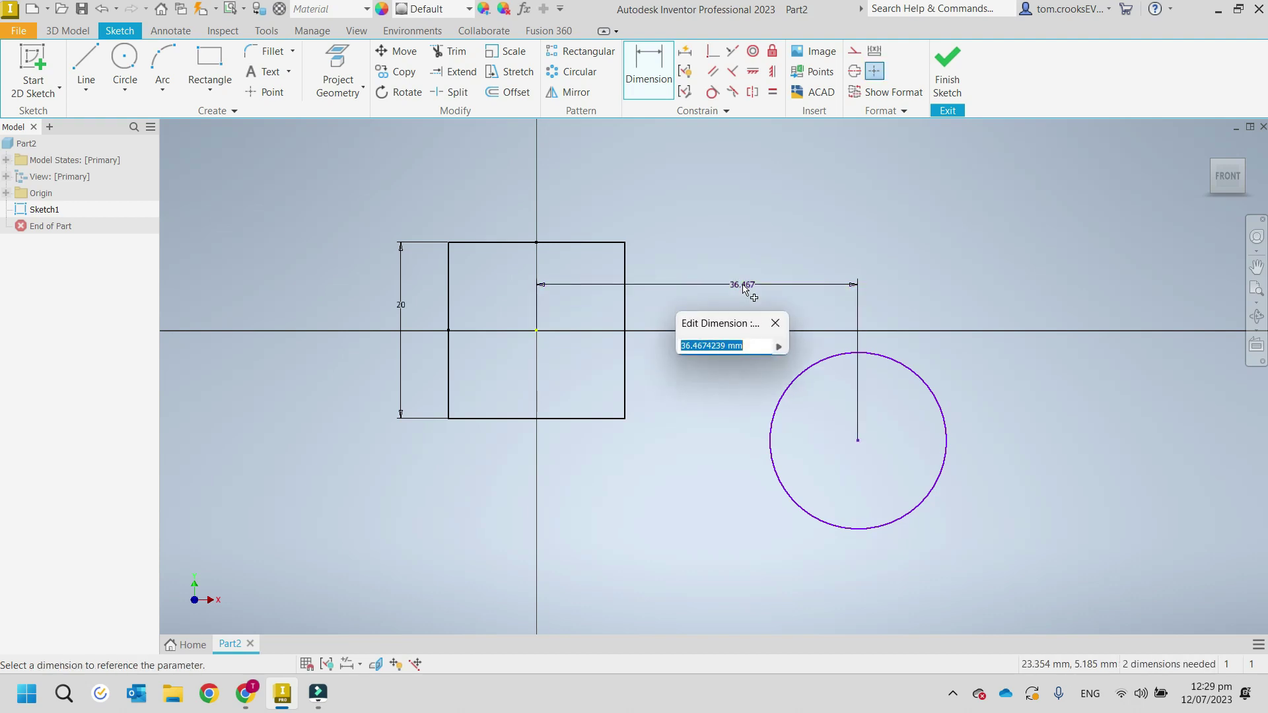
type("40")
key("Return")
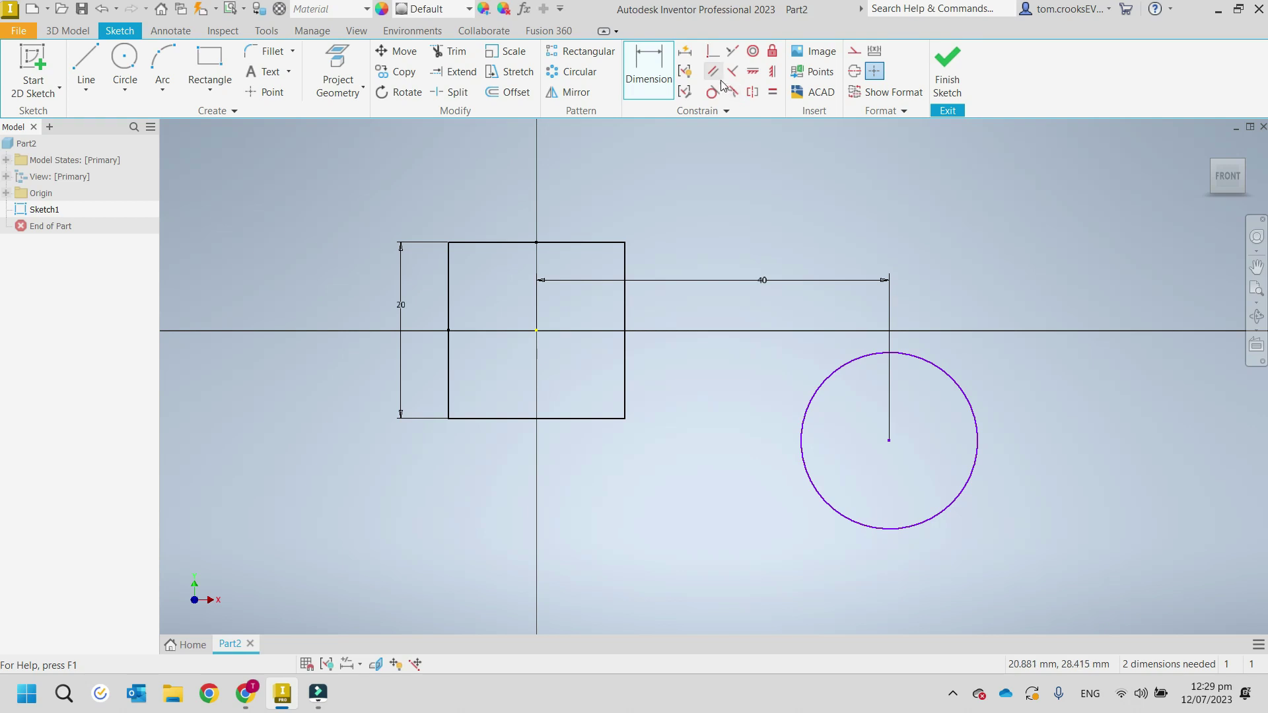
Step: Apply a horizontal constraint between the circle's centre and the lower-right corner of the square
left_click(754, 72)
left_click(890, 441)
left_click(625, 423)
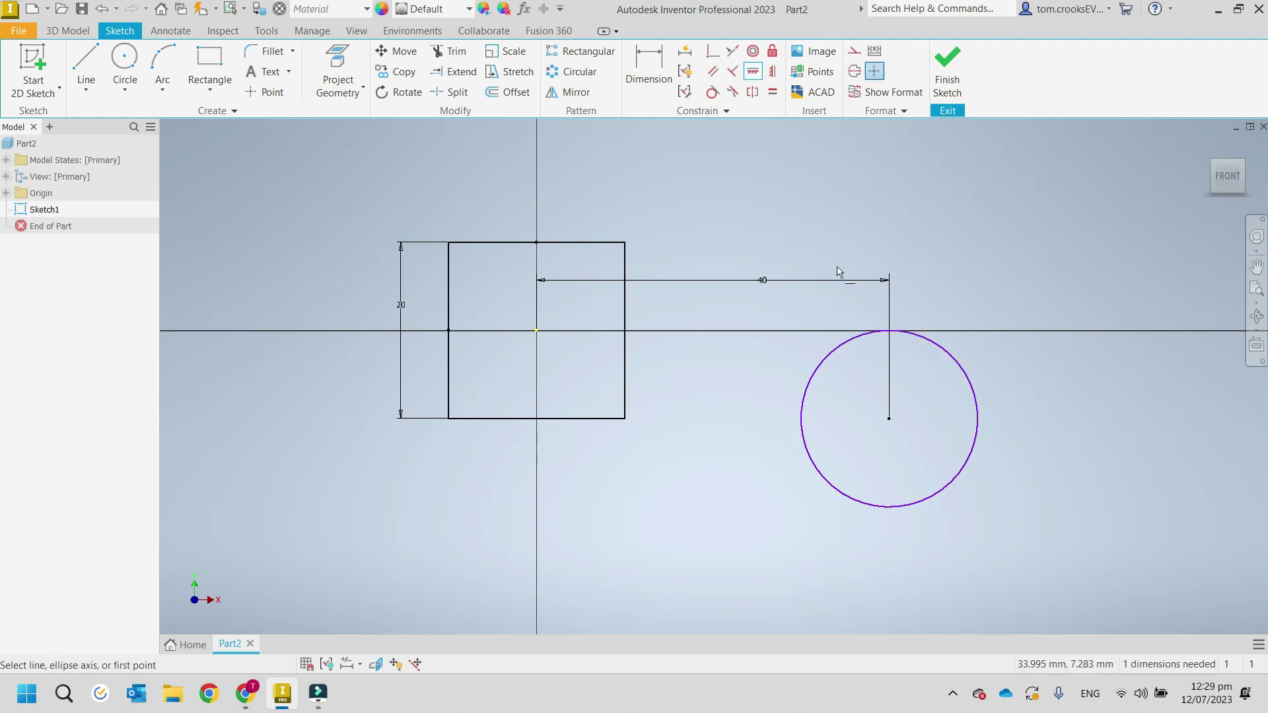
key("Escape")
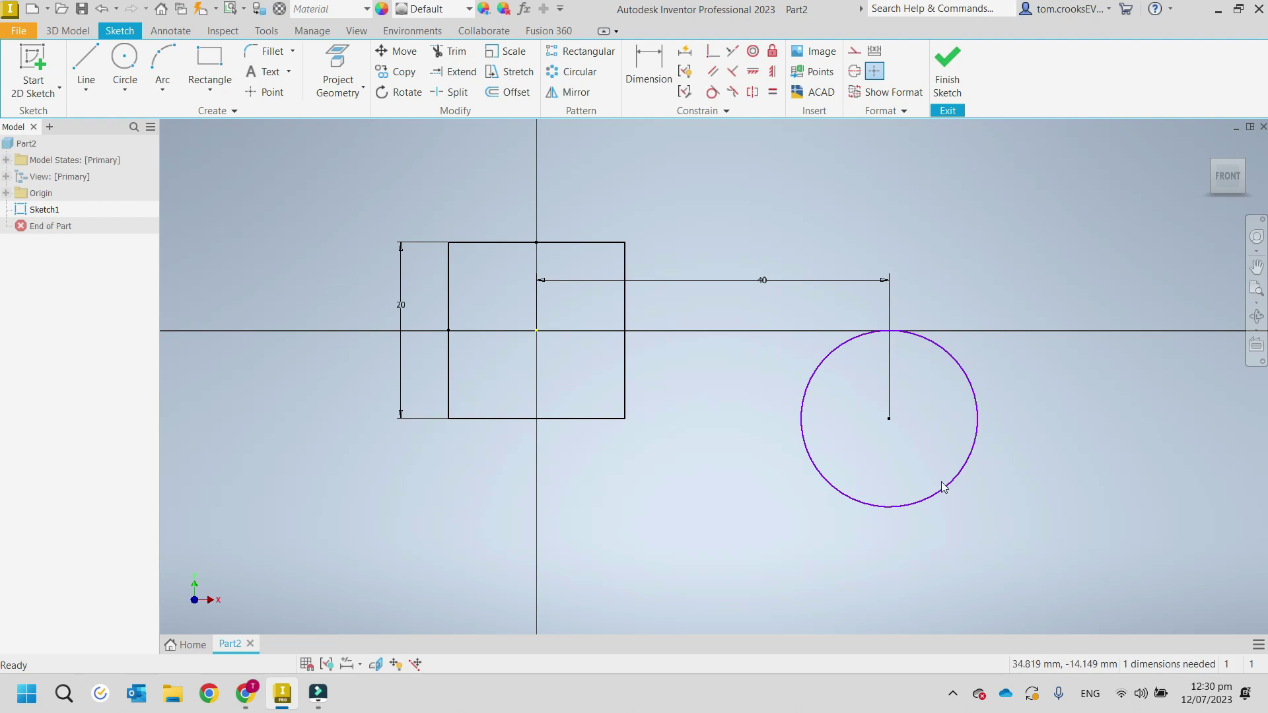
Step: Shrink the undimensioned circle freehand to about 15 mm in diameter
mouse_move(842, 492)
left_mouse_down()
mouse_move(815, 543)
mouse_move(861, 504)
mouse_move(852, 475)
left_mouse_up()
left_click(625, 397)
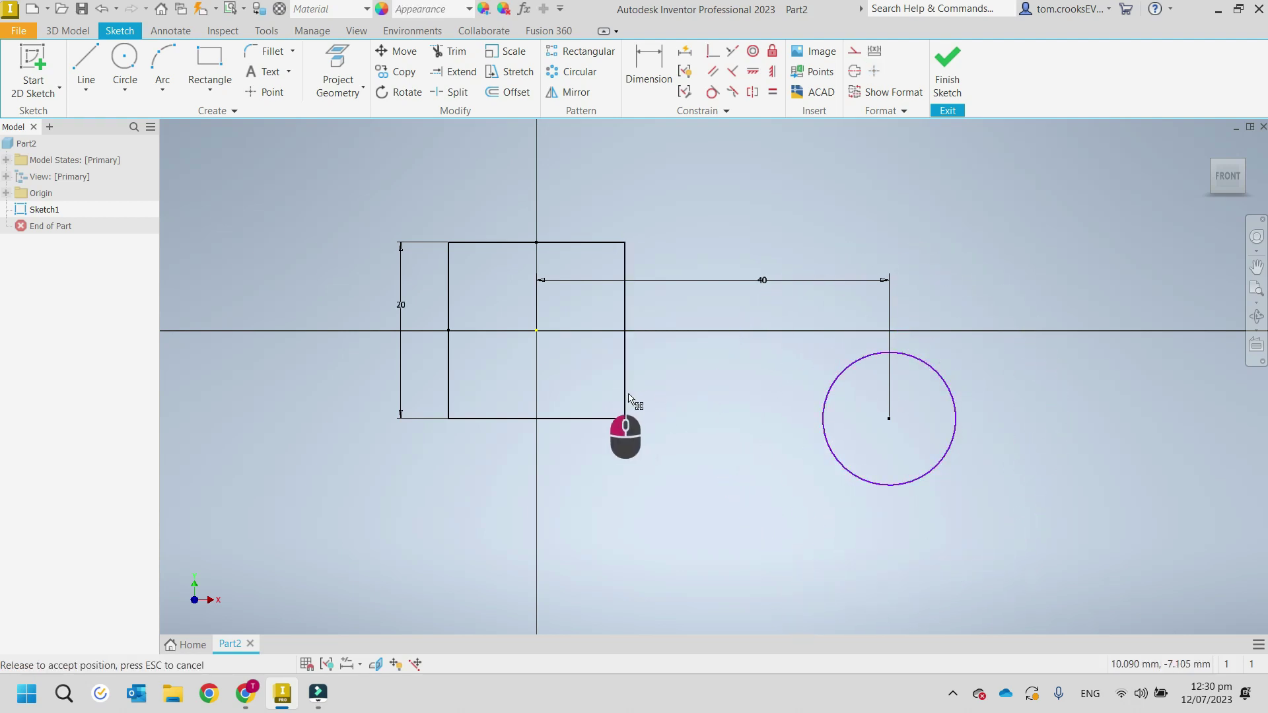
key("Escape")
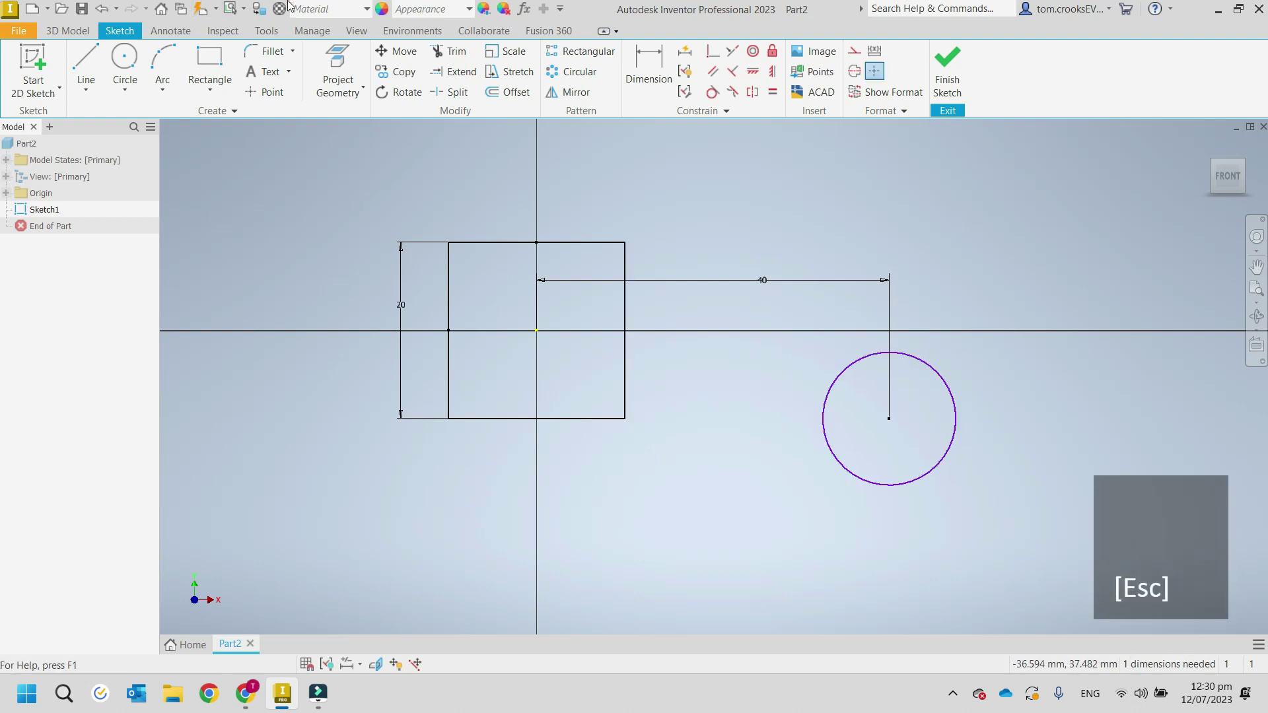
Step: Apply automatic dimensions and constraints to the sketch to add the circle's missing dimension
left_click(685, 55)
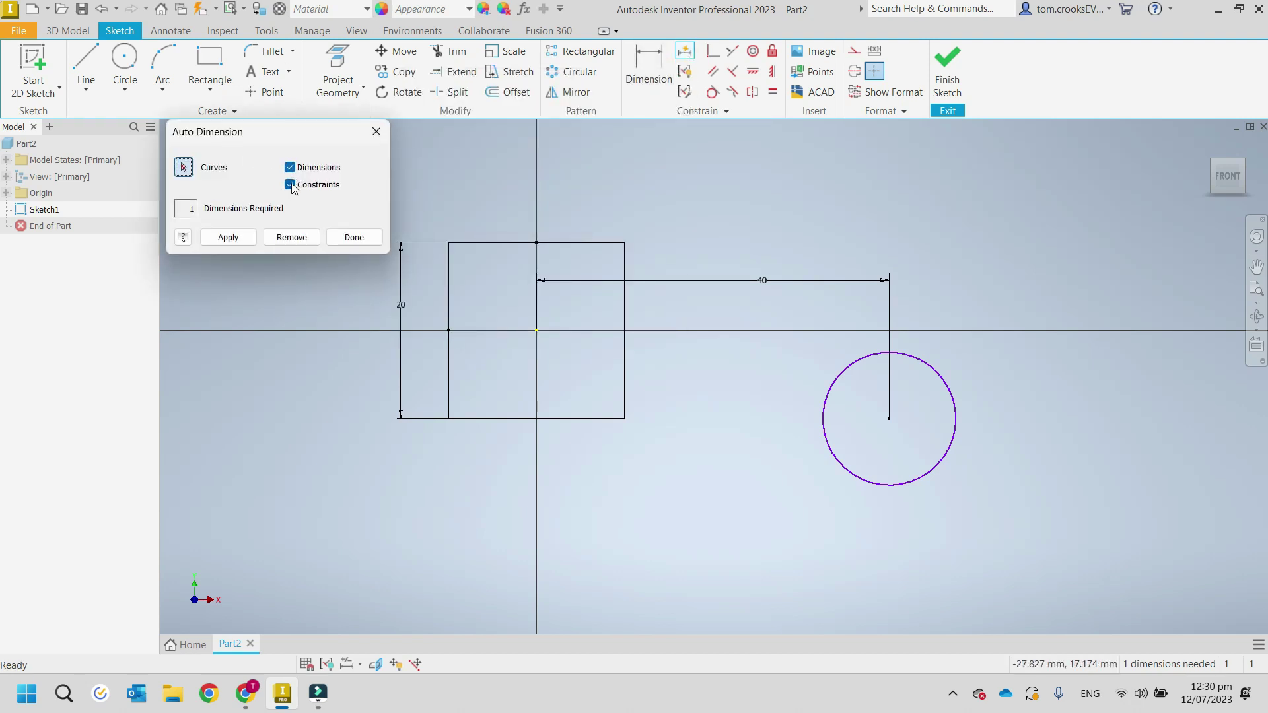
left_click(228, 237)
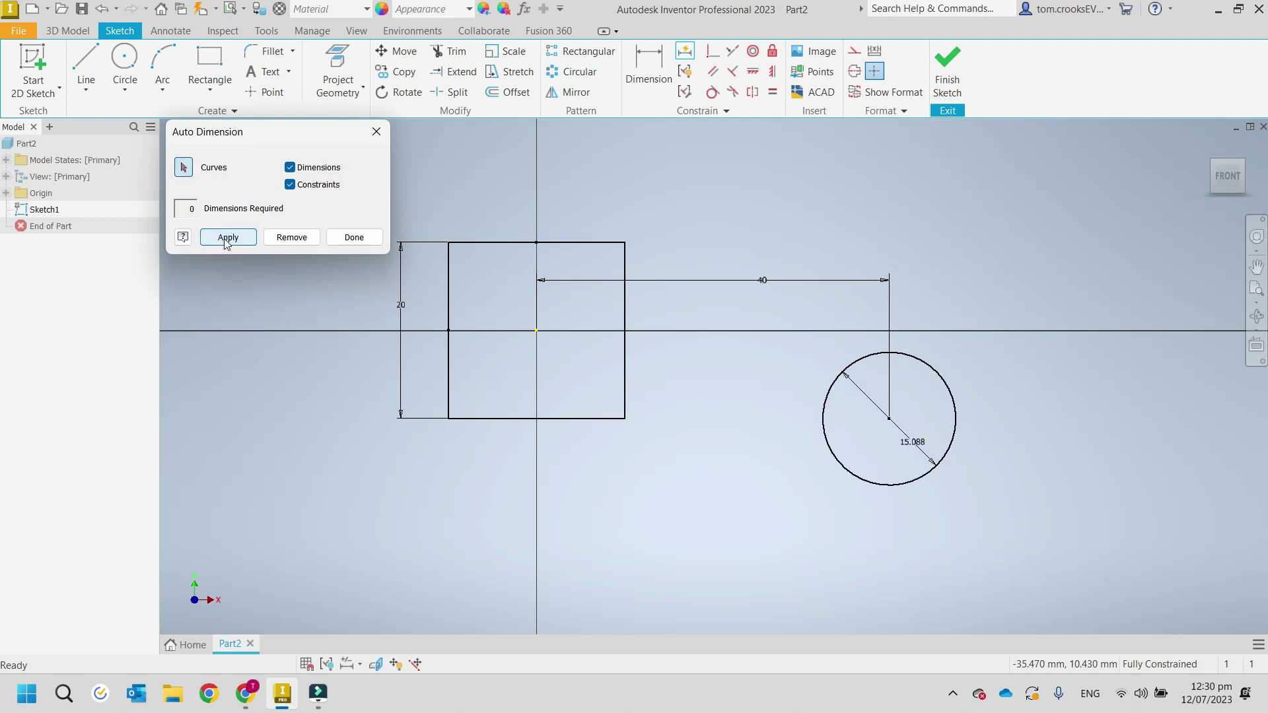
key("Escape")
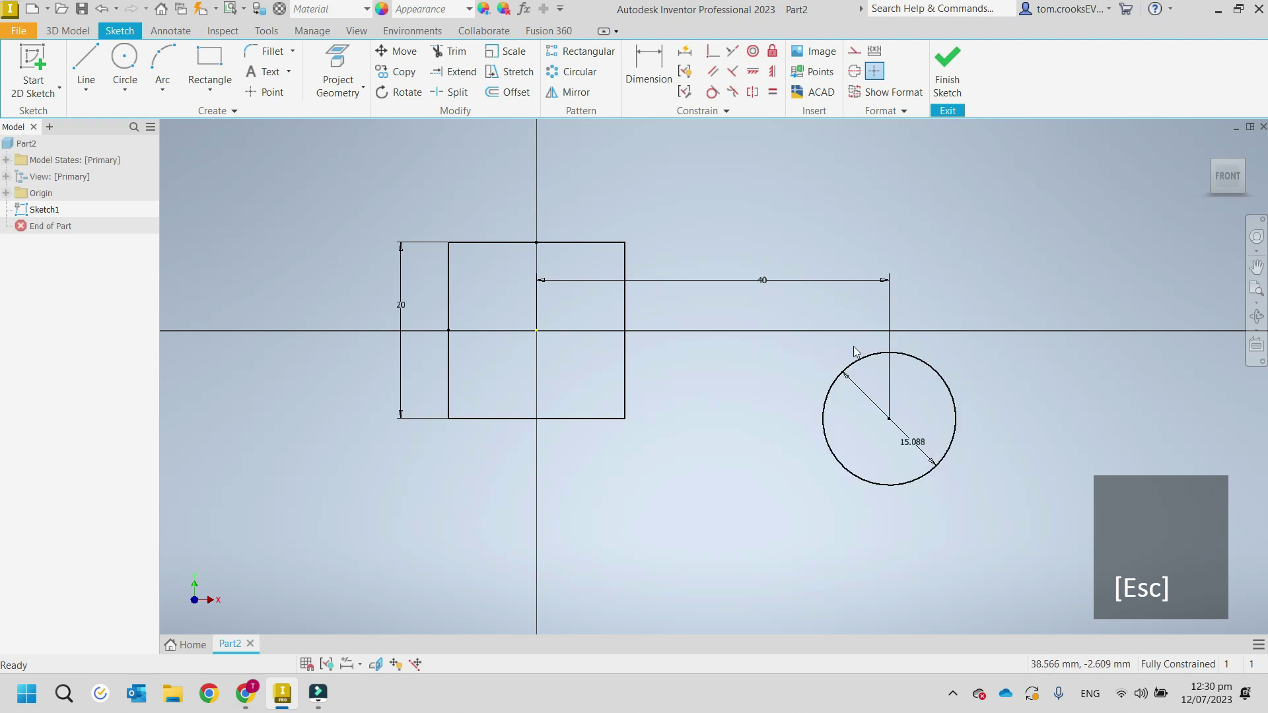
Step: Set the circle's diameter to 10 mm and its centre's horizontal distance from the origin to 20 mm
double_click(916, 448)
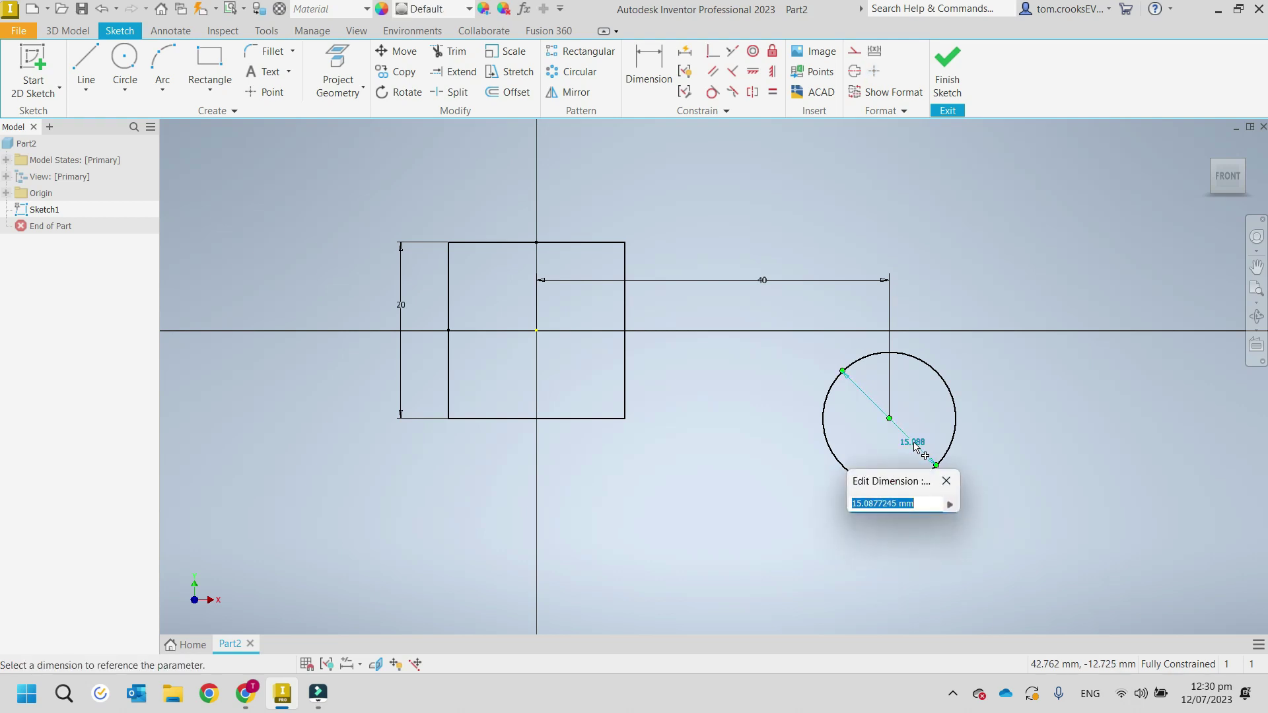
type("10")
key("Return")
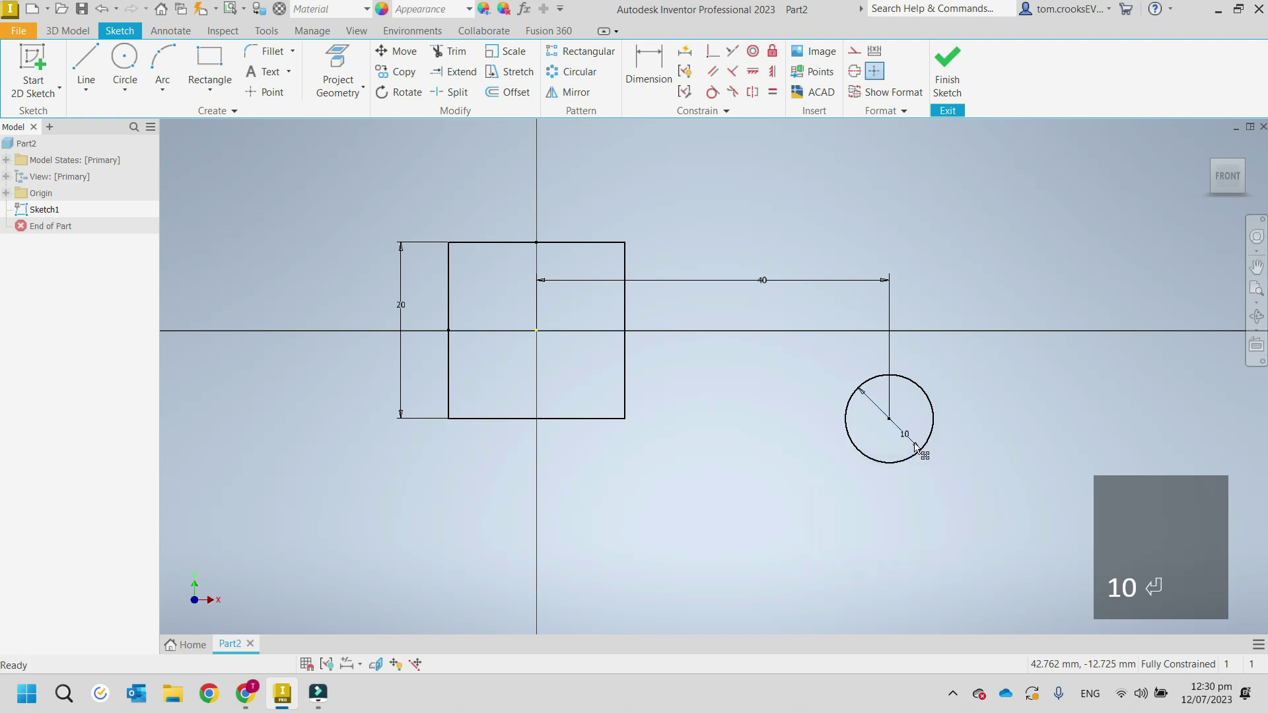
double_click(766, 284)
type("20")
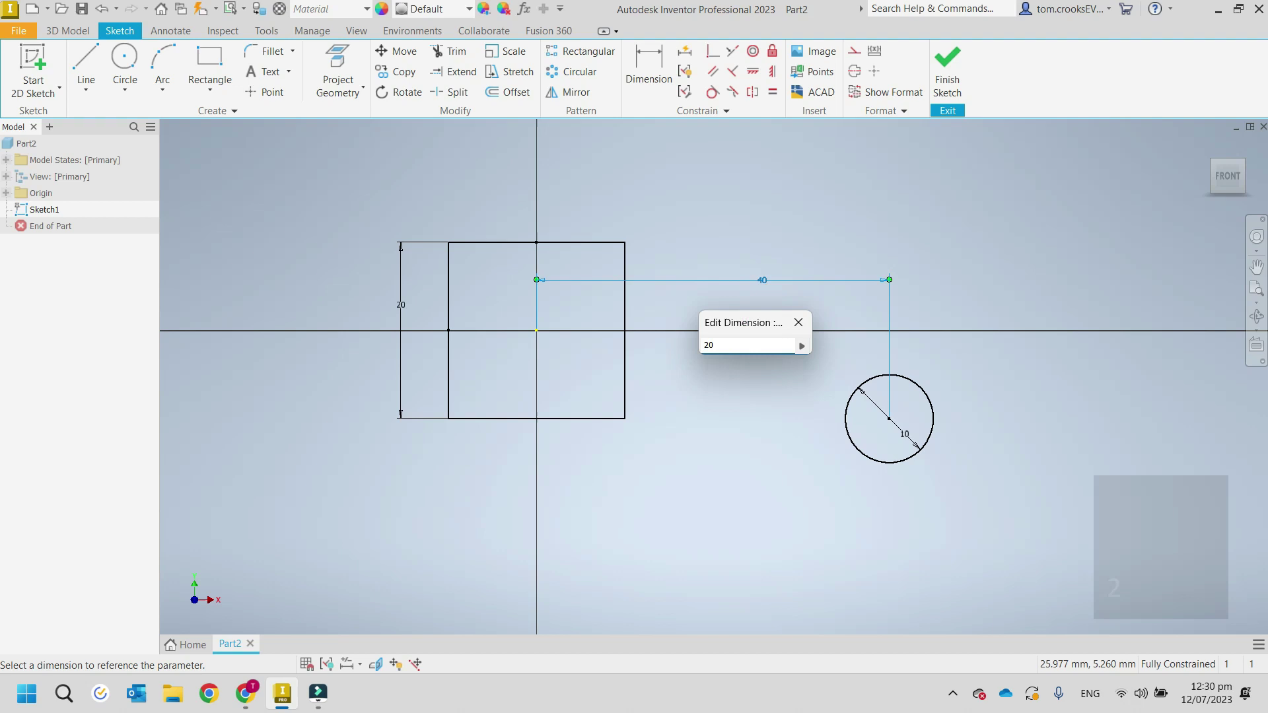
key("Return")
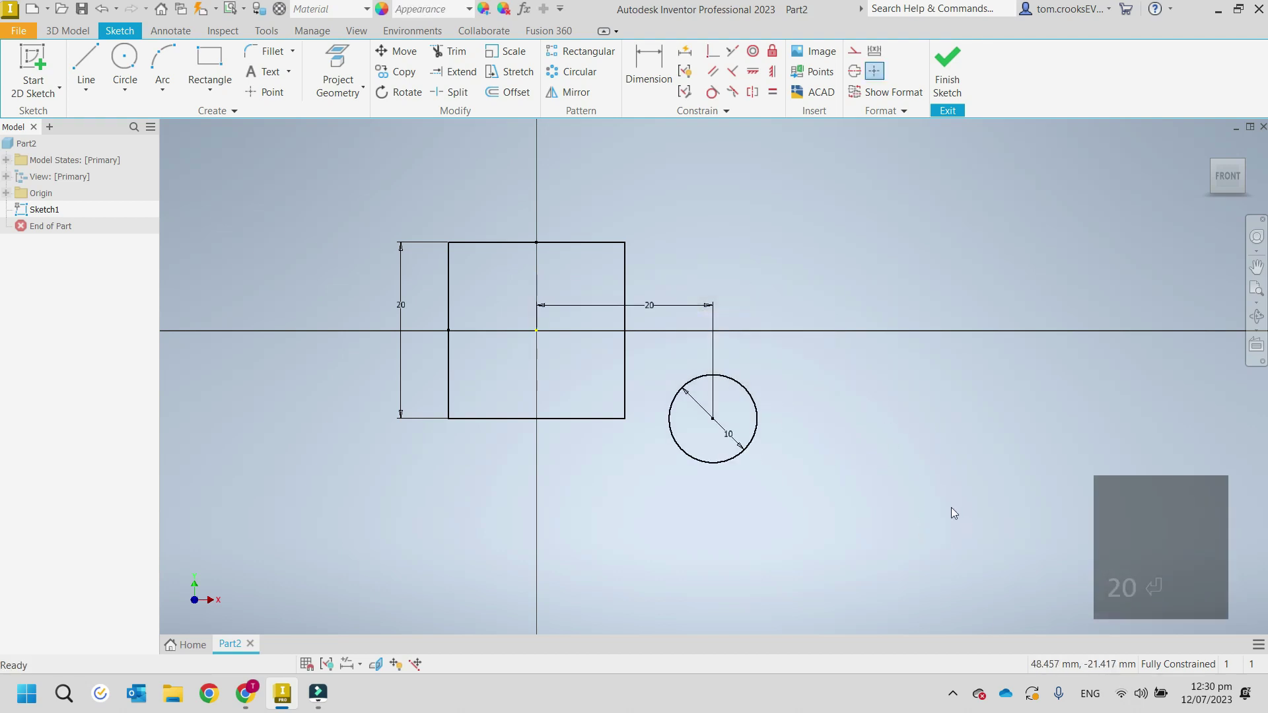
Step: Draw a loose sloping line in the empty area below the square, rising toward the circle
left_click(84, 58)
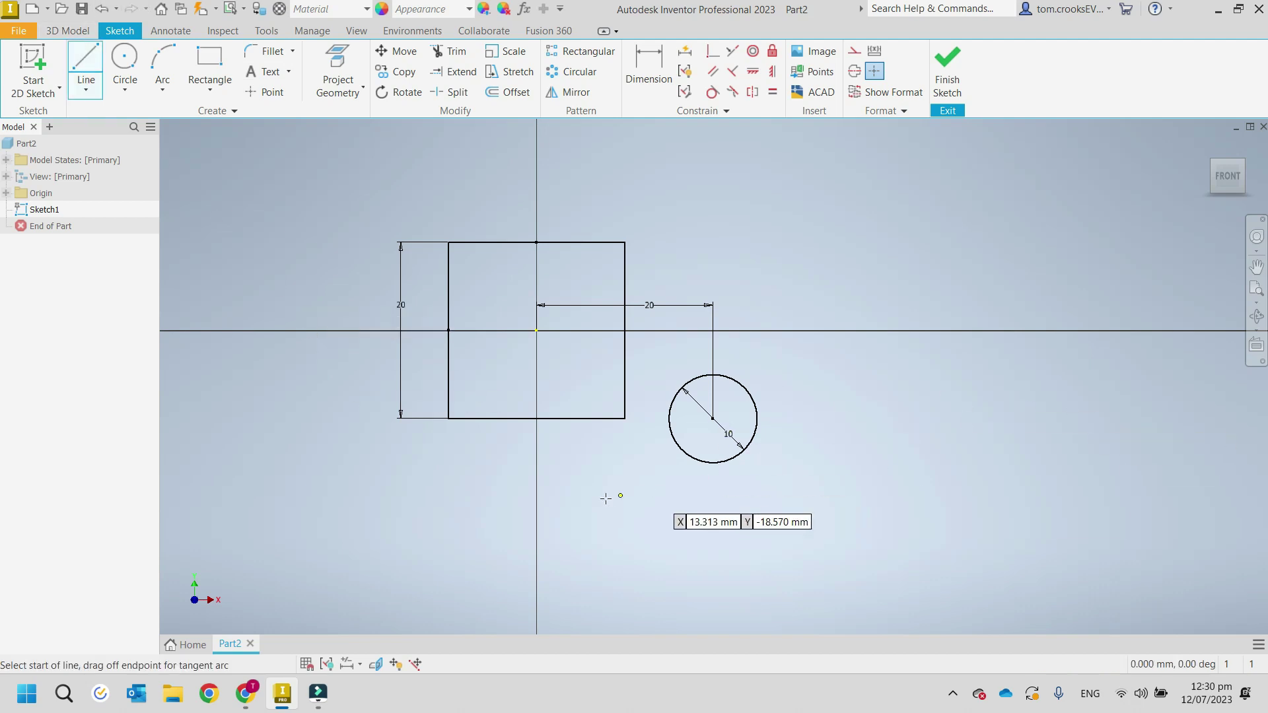
left_click(467, 530)
left_click(612, 456)
key("Escape")
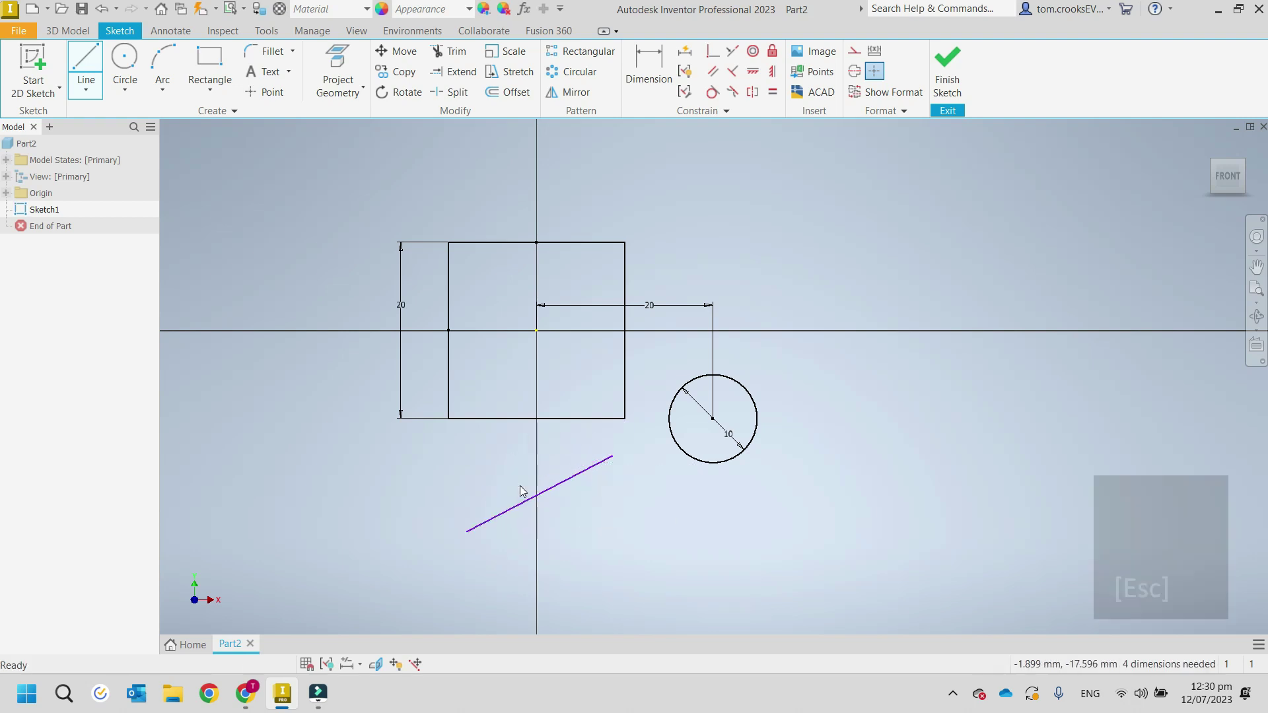
Step: Apply a coincident constraint joining the sloping line's upper endpoint to the midpoint of the square's bottom edge
middle_click_drag(508, 465, 576, 388)
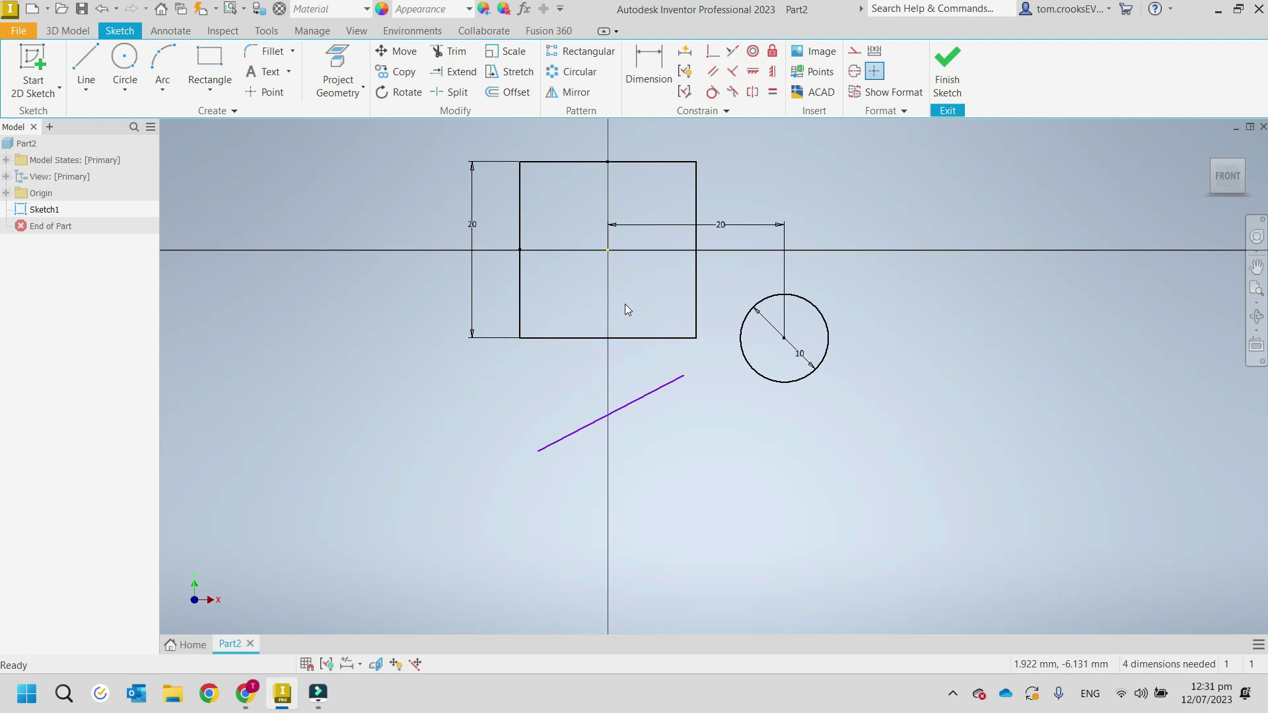
middle_click_drag(617, 518, 667, 521)
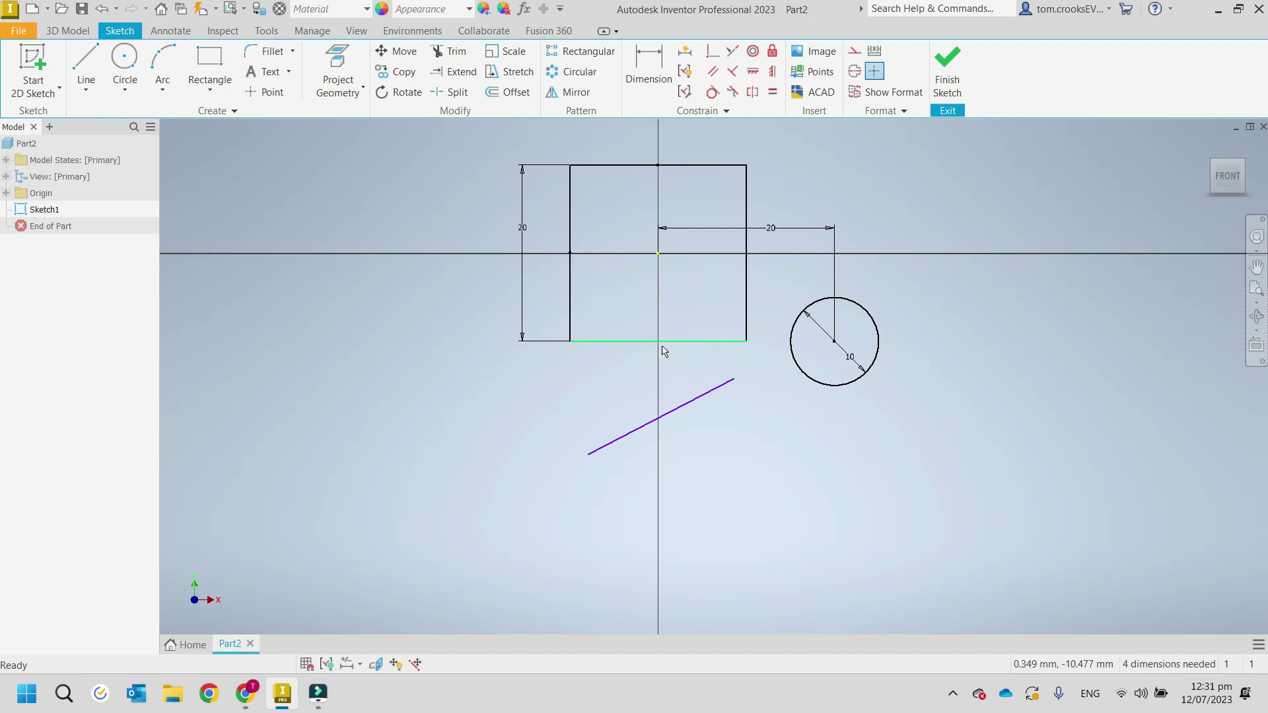
left_click(715, 52)
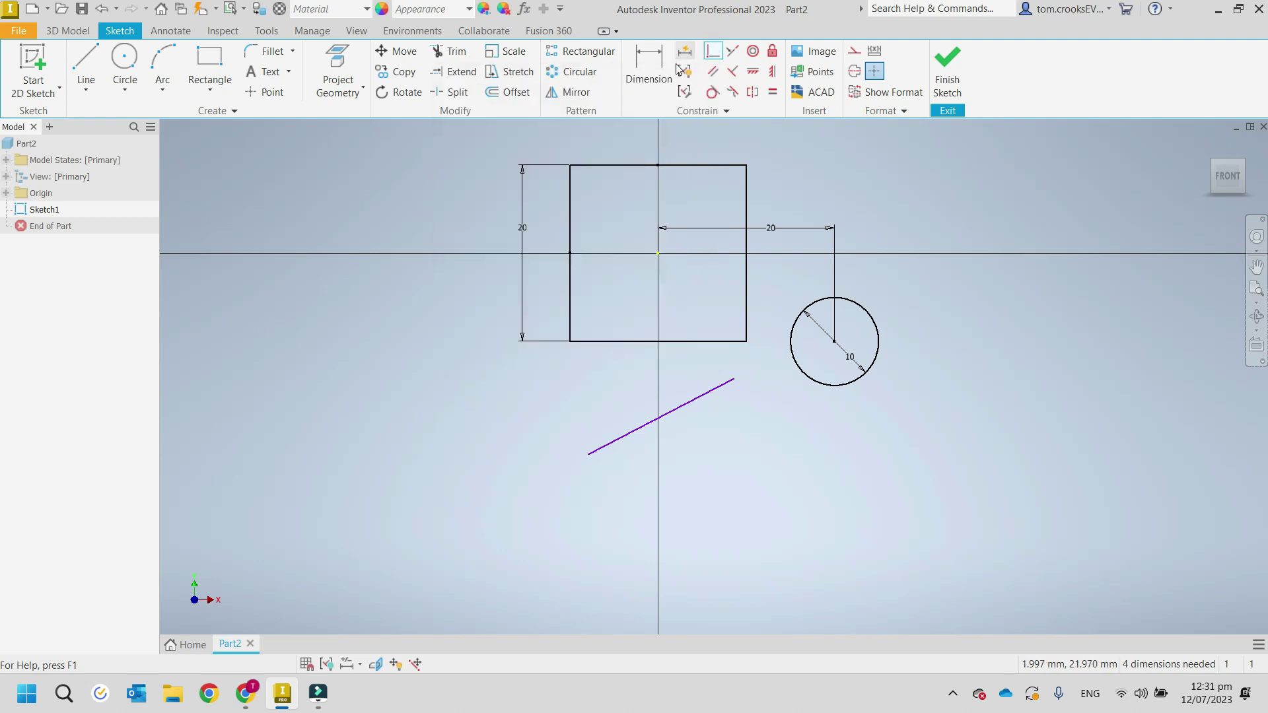
left_click(658, 341)
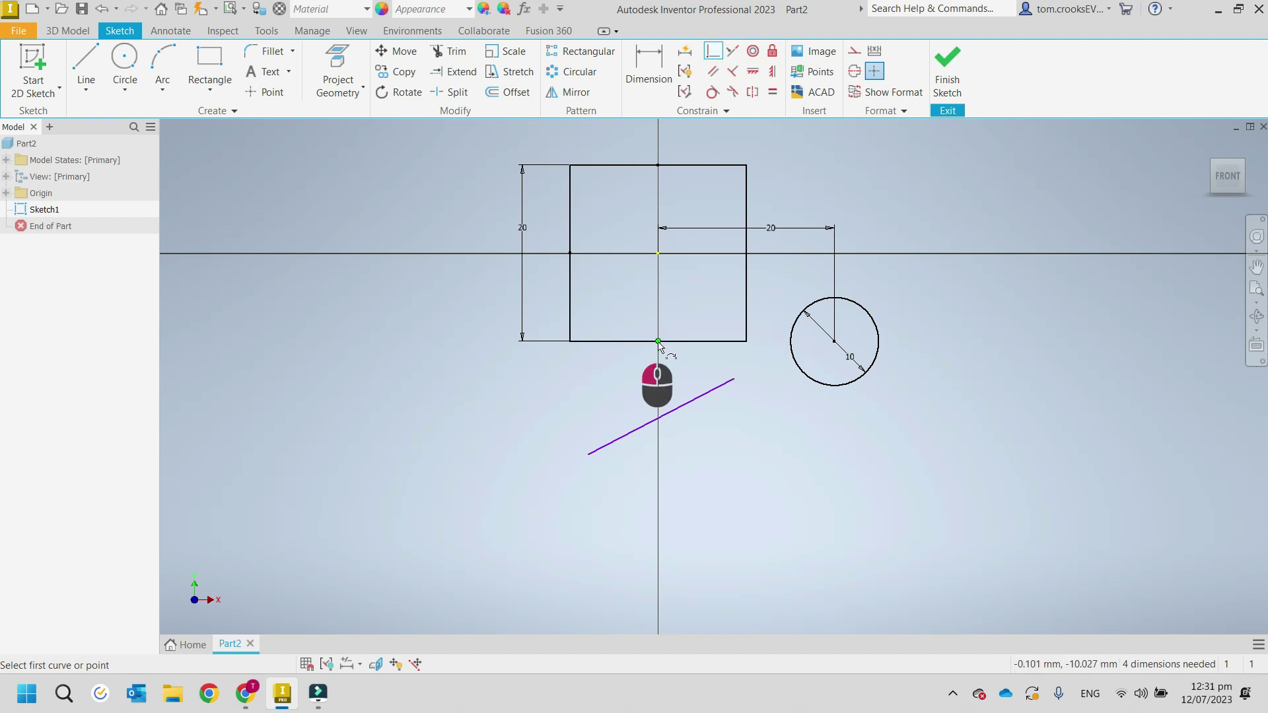
left_click(736, 384)
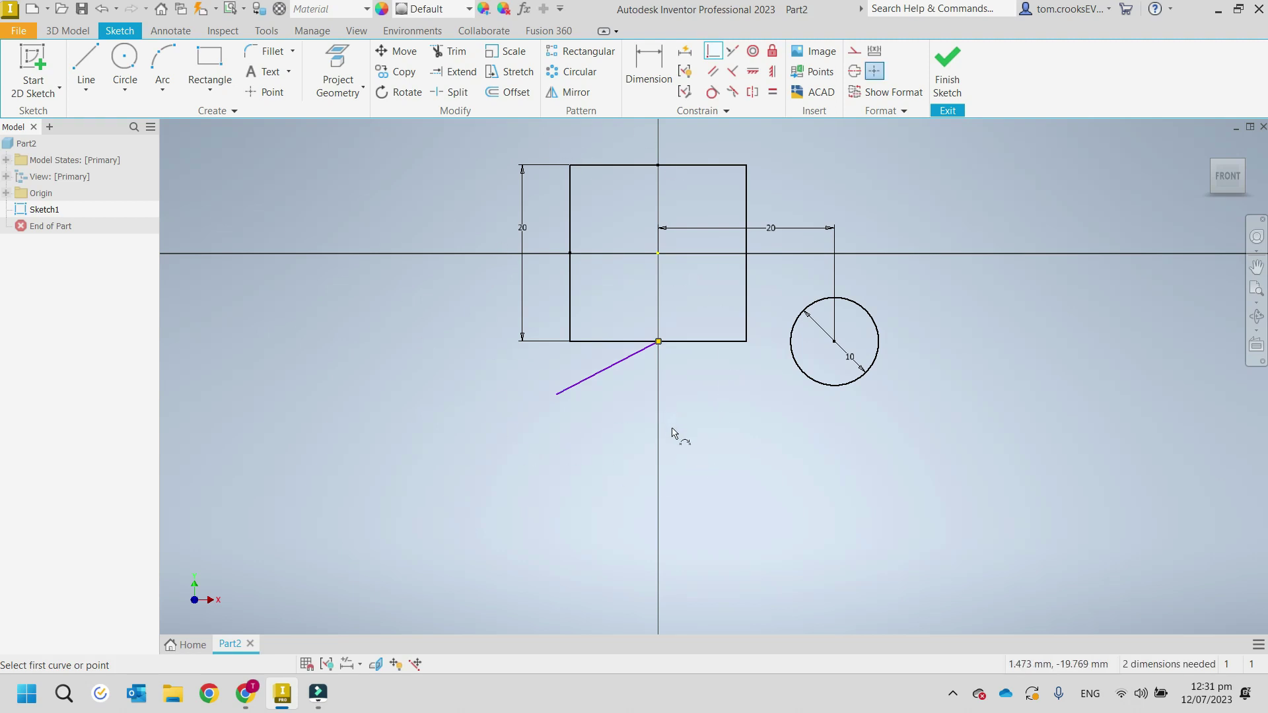
key("Escape")
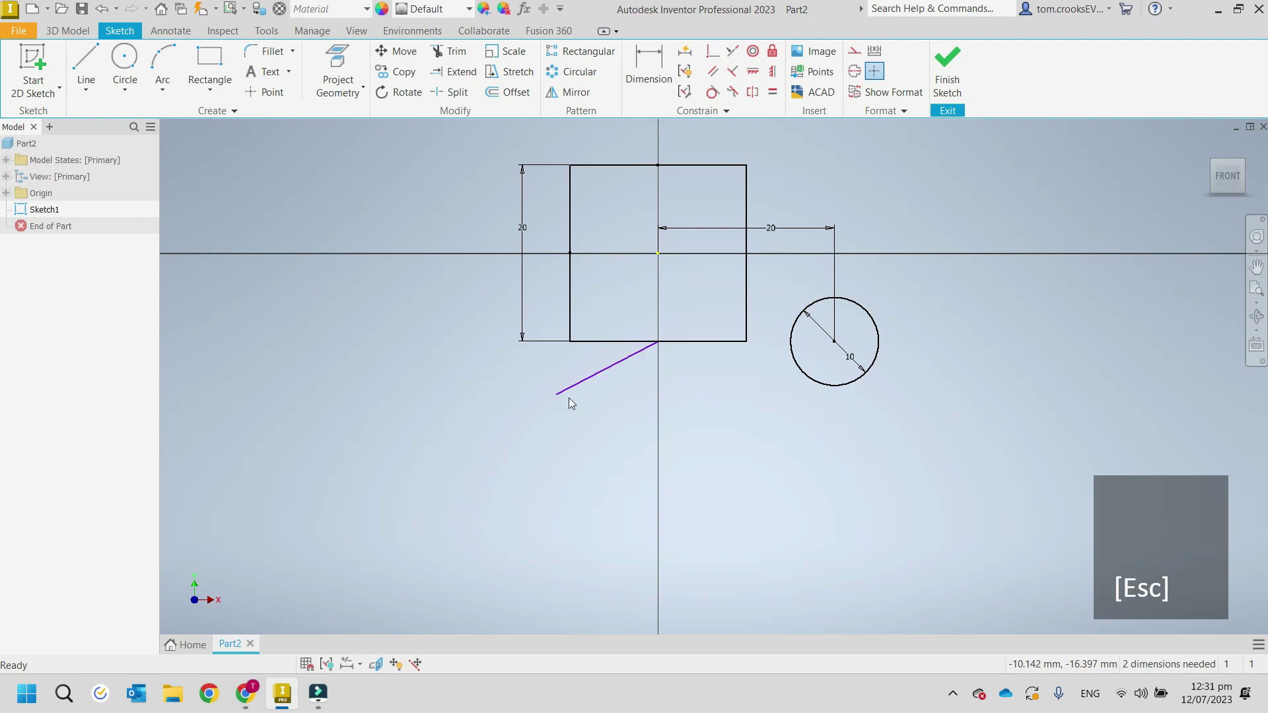
Step: Swing the line's free end downward and constrain the line perpendicular to the square's bottom edge
left_click_drag(560, 400, 562, 530)
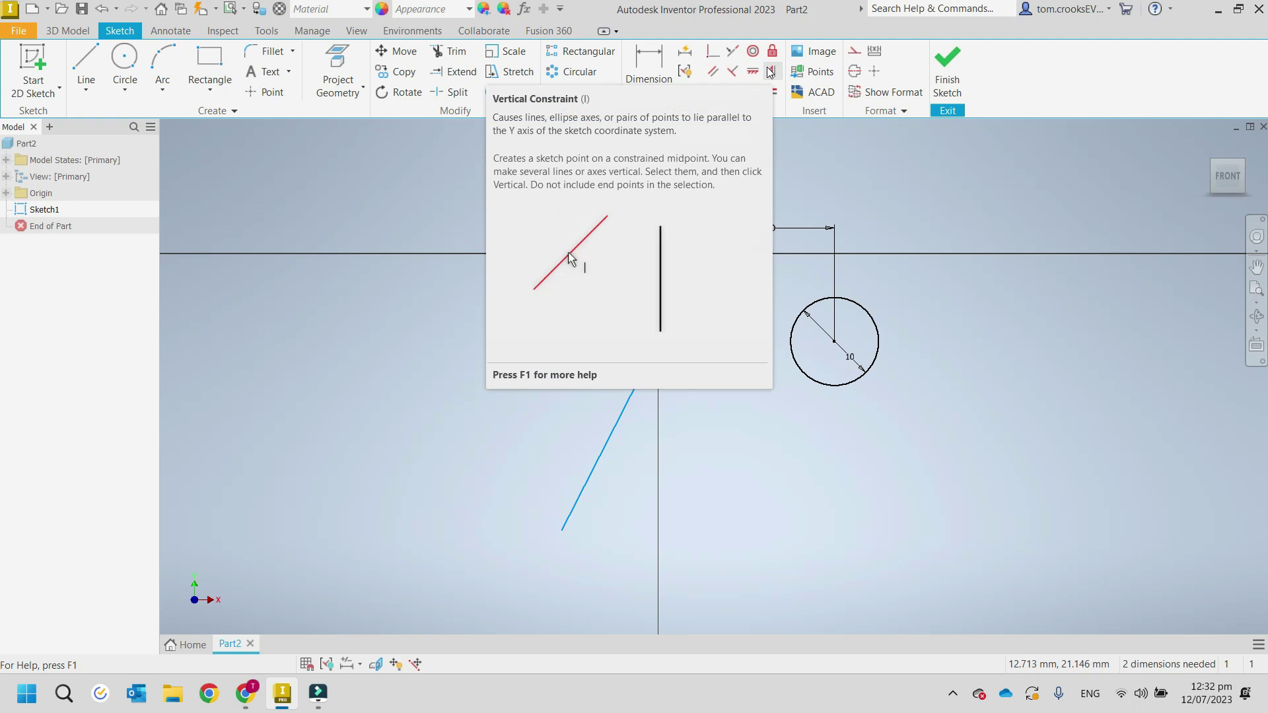
left_click(734, 73)
left_click(619, 422)
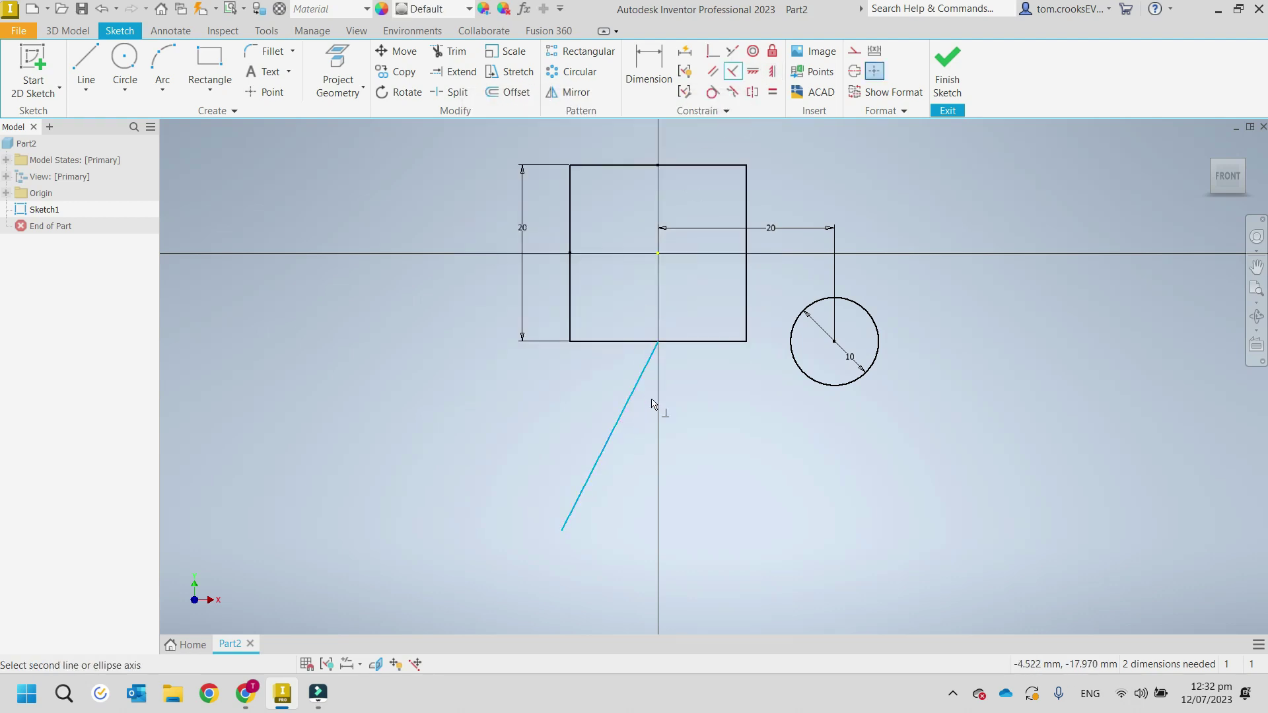
left_click(721, 343)
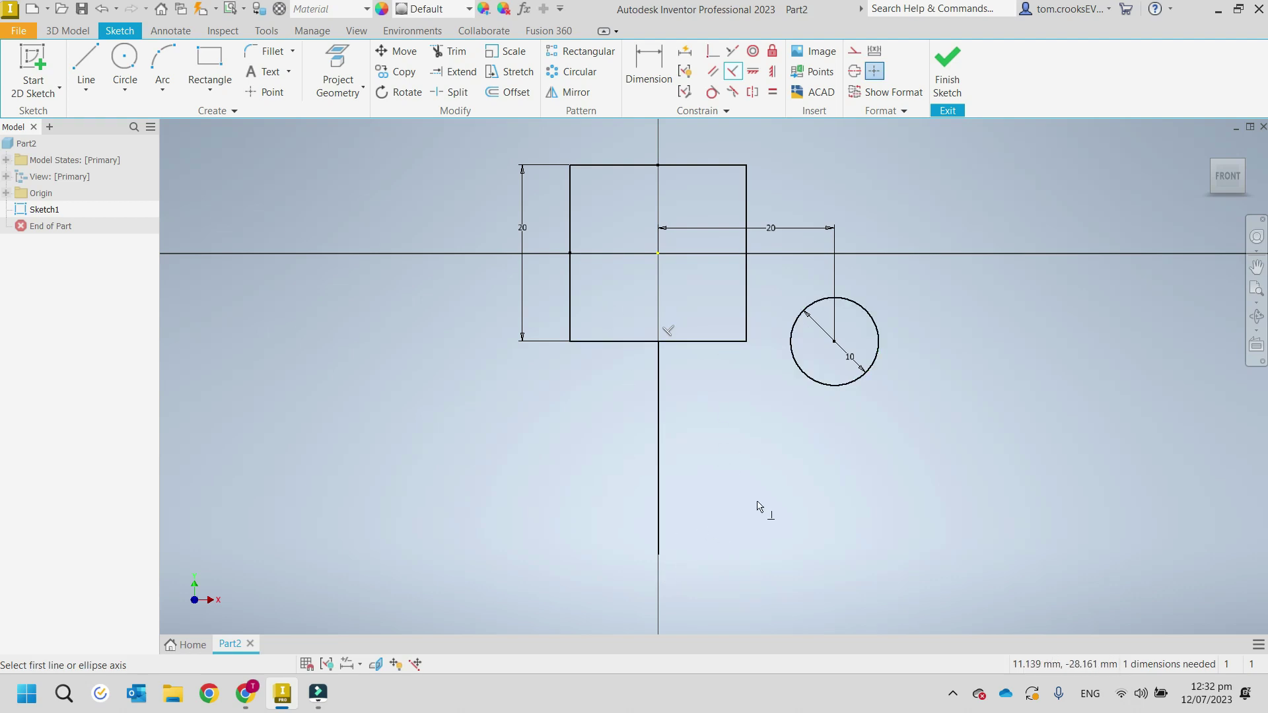
key("Escape")
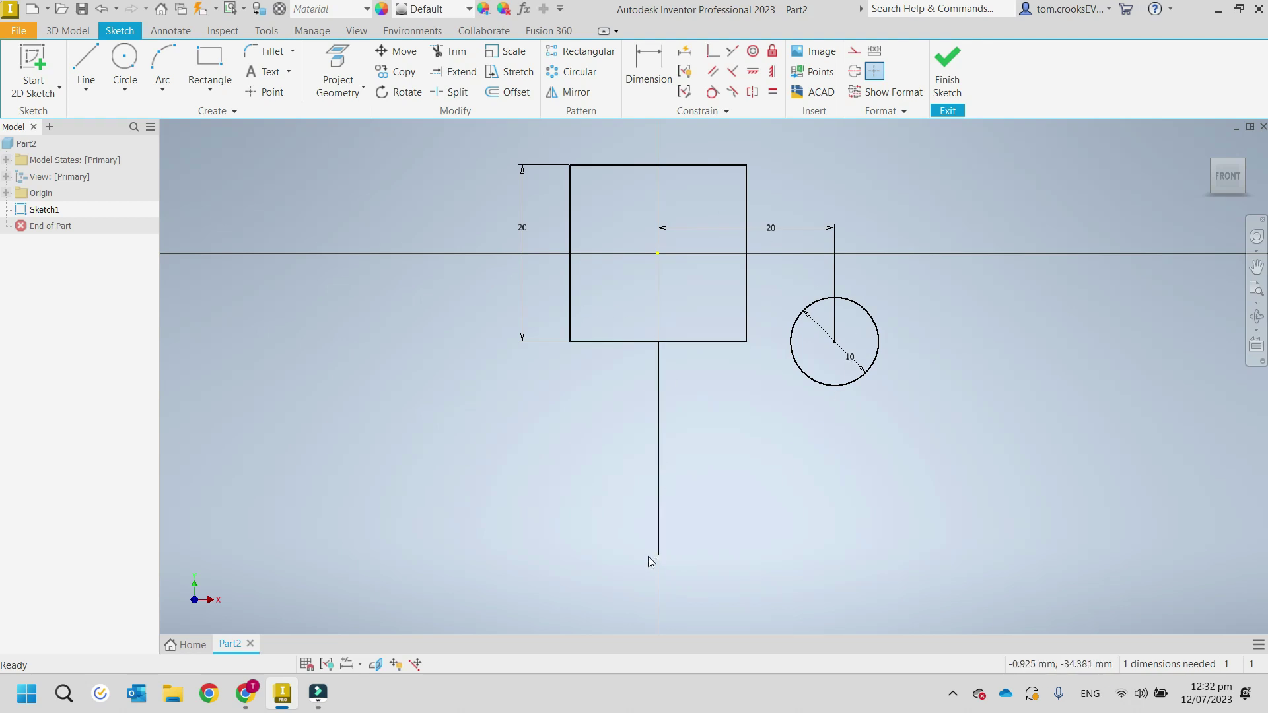
Step: Shorten the vertical line freehand and dimension its length to 10 mm, placing the dimension on its left side
left_click_drag(658, 553, 662, 484)
left_click(648, 66)
left_click(658, 455)
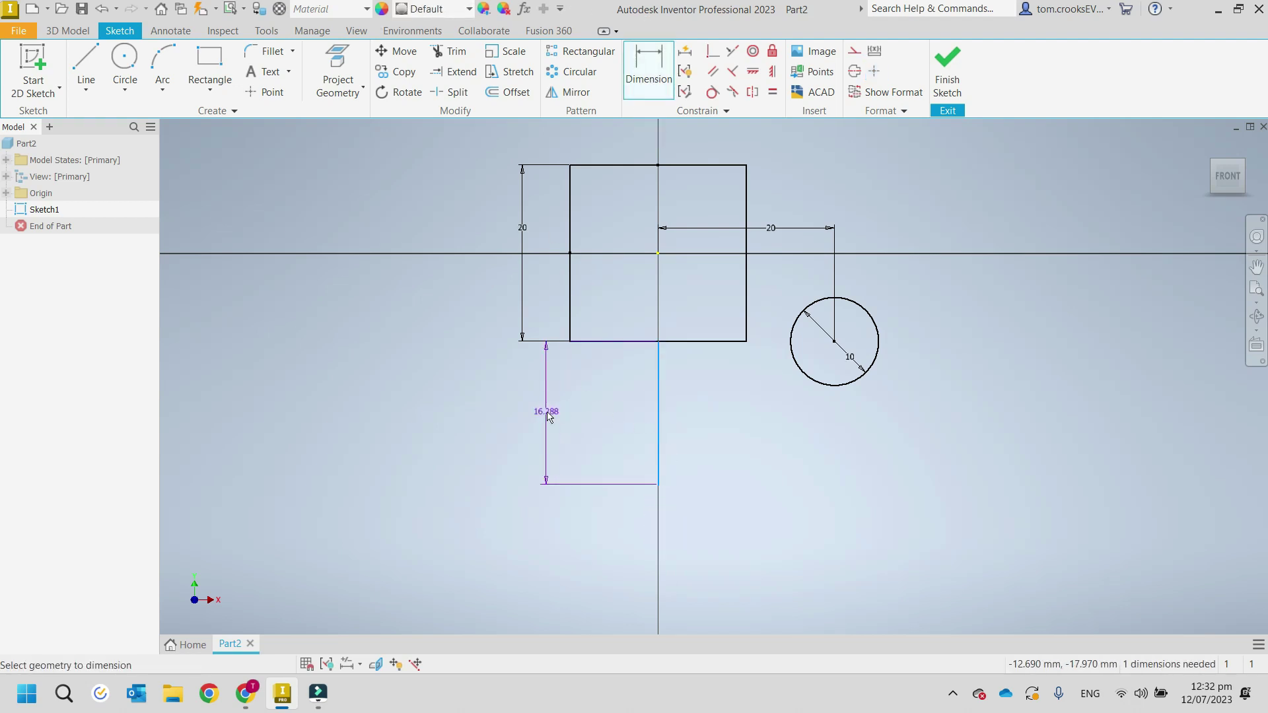
left_click(522, 412)
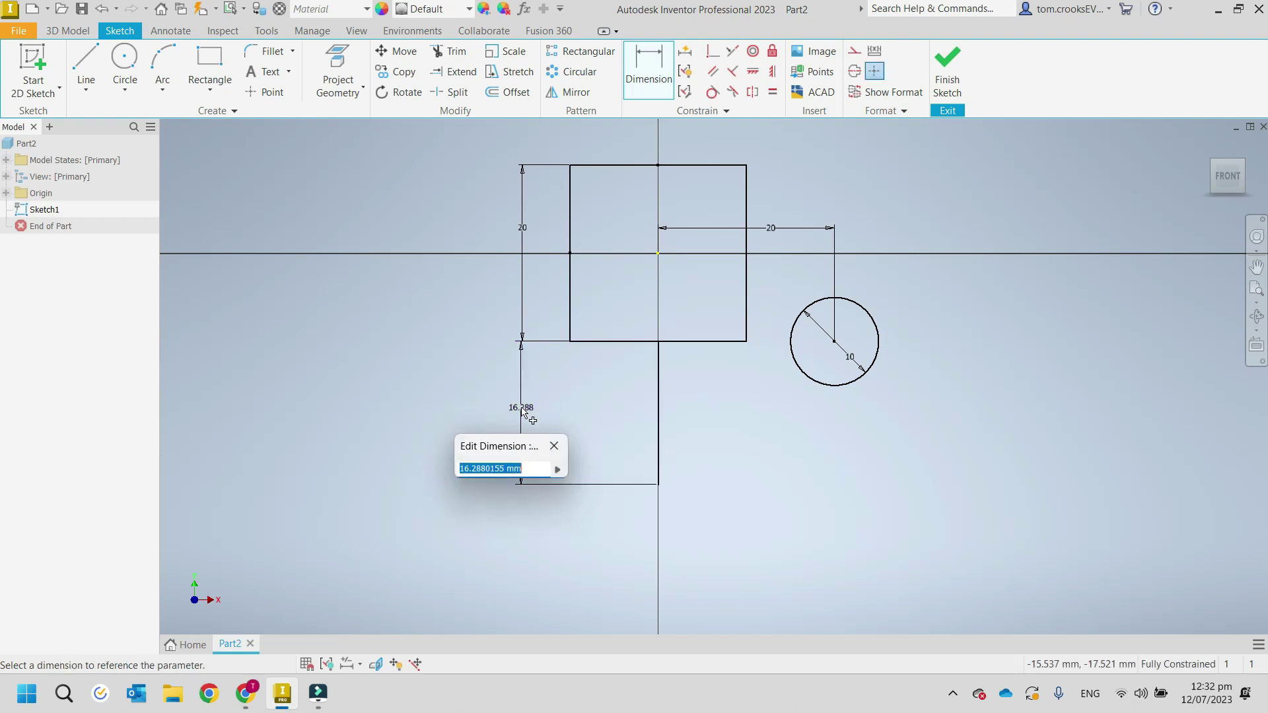
type("10")
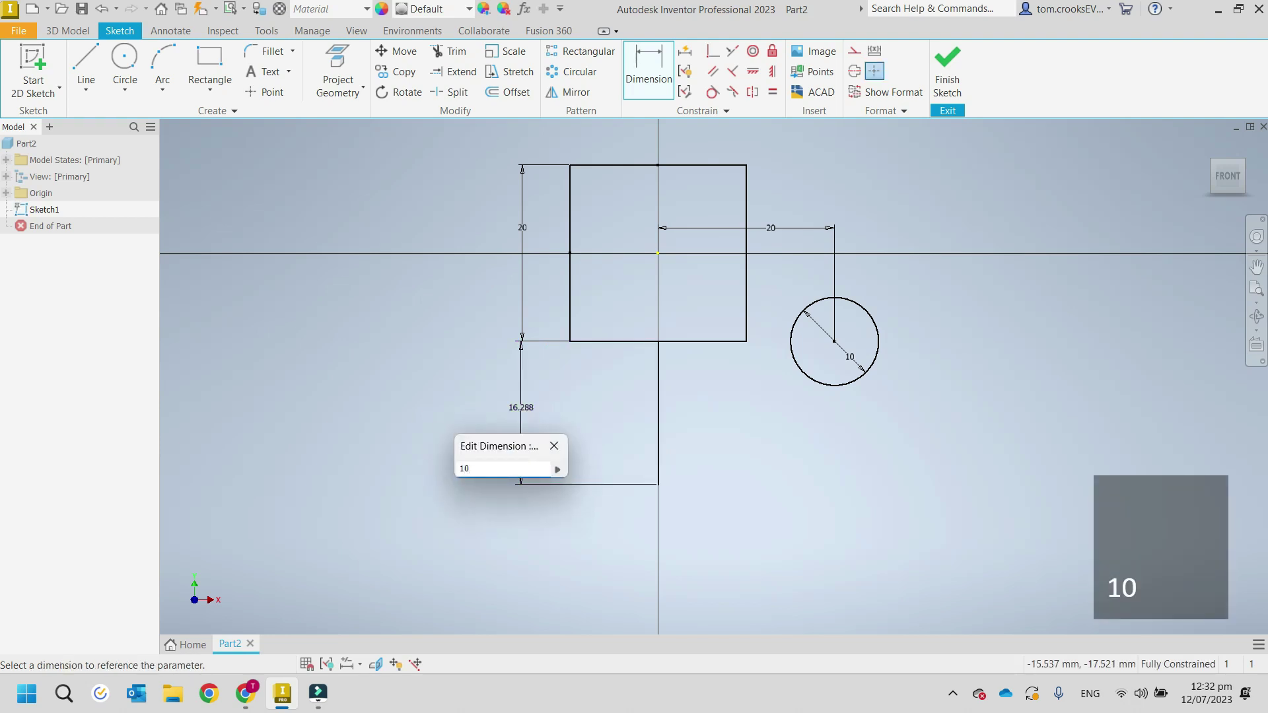
key("Return")
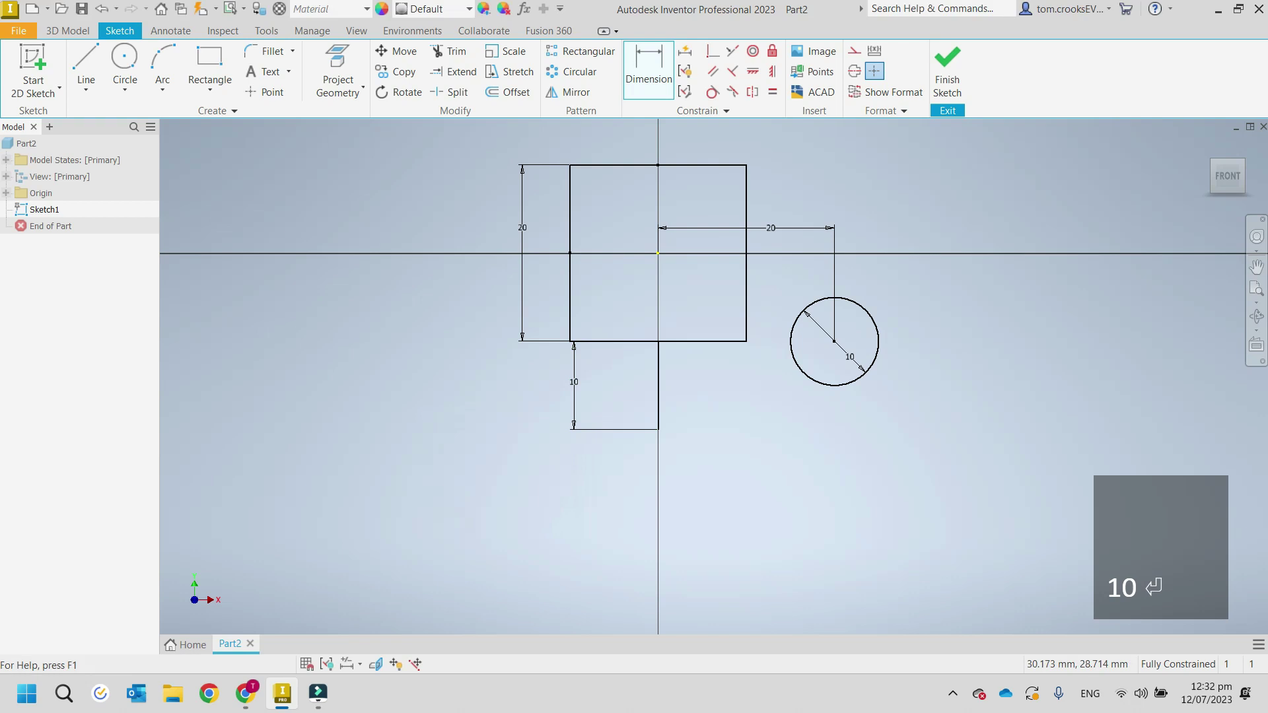
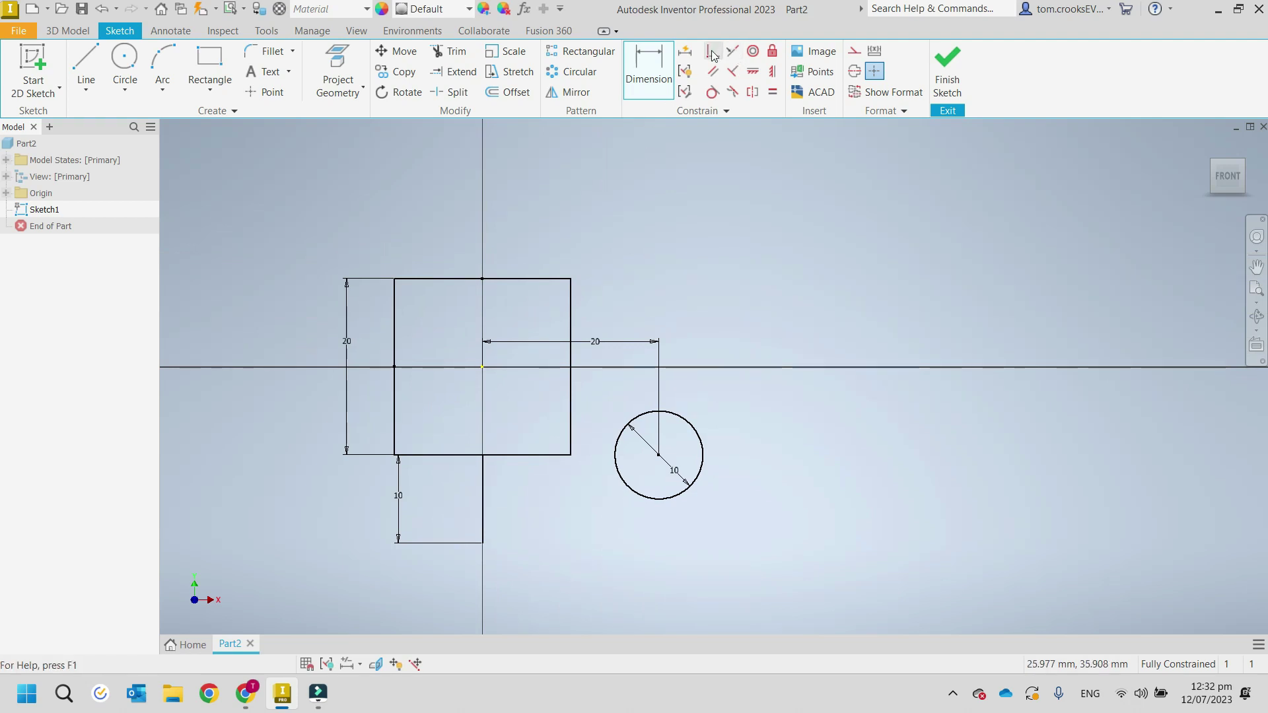
Step: Draw a sloping line from the square's lower-right corner up past the circle to the height of the square's top edge
left_click(86, 66)
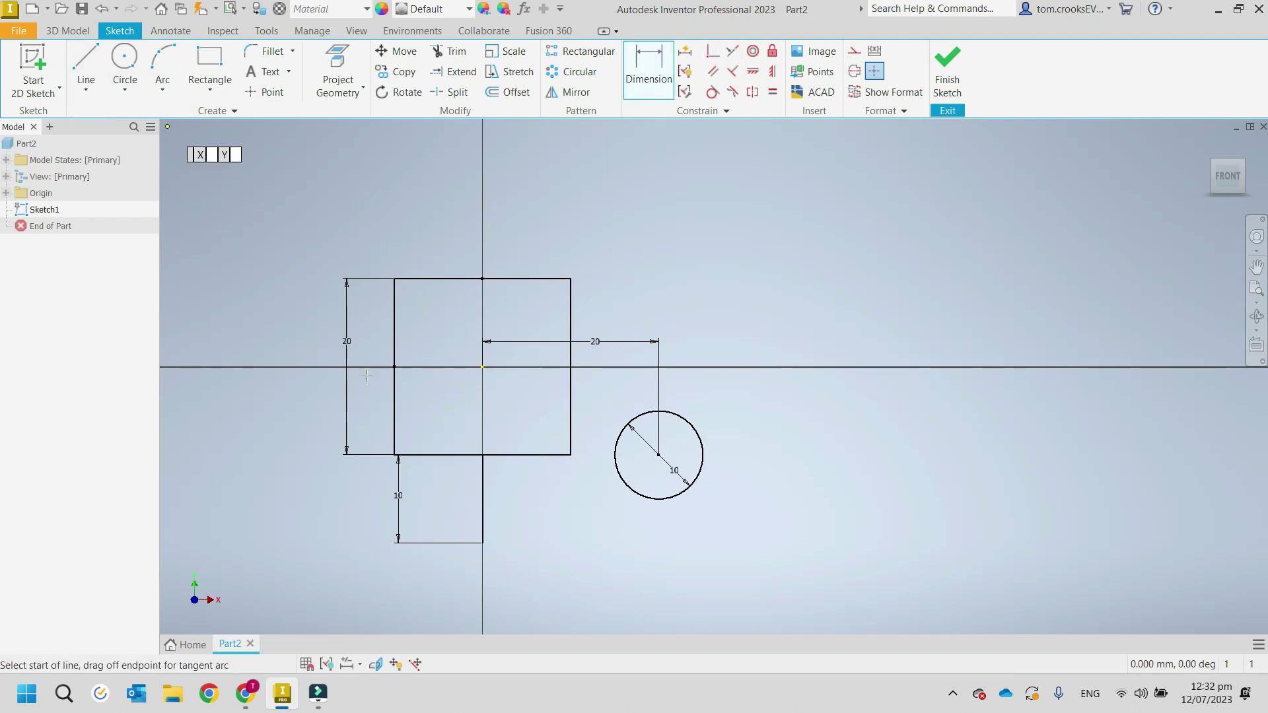
left_click(572, 455)
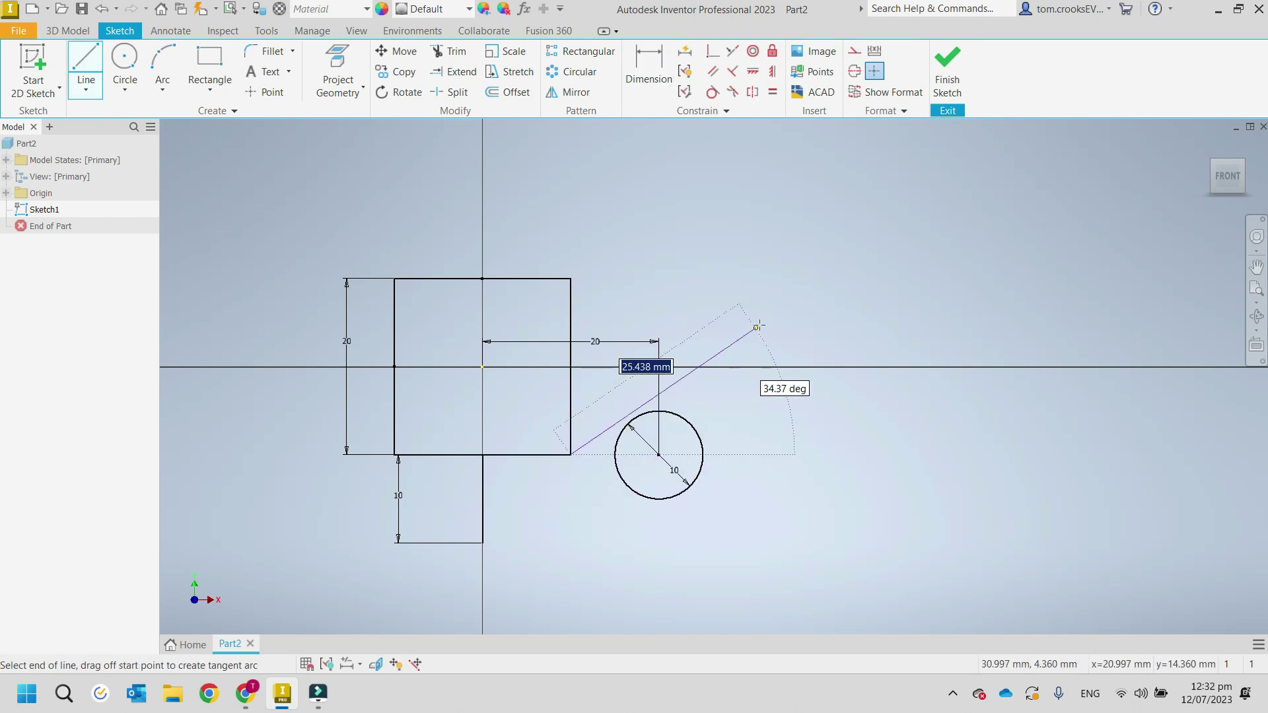
left_click(781, 280)
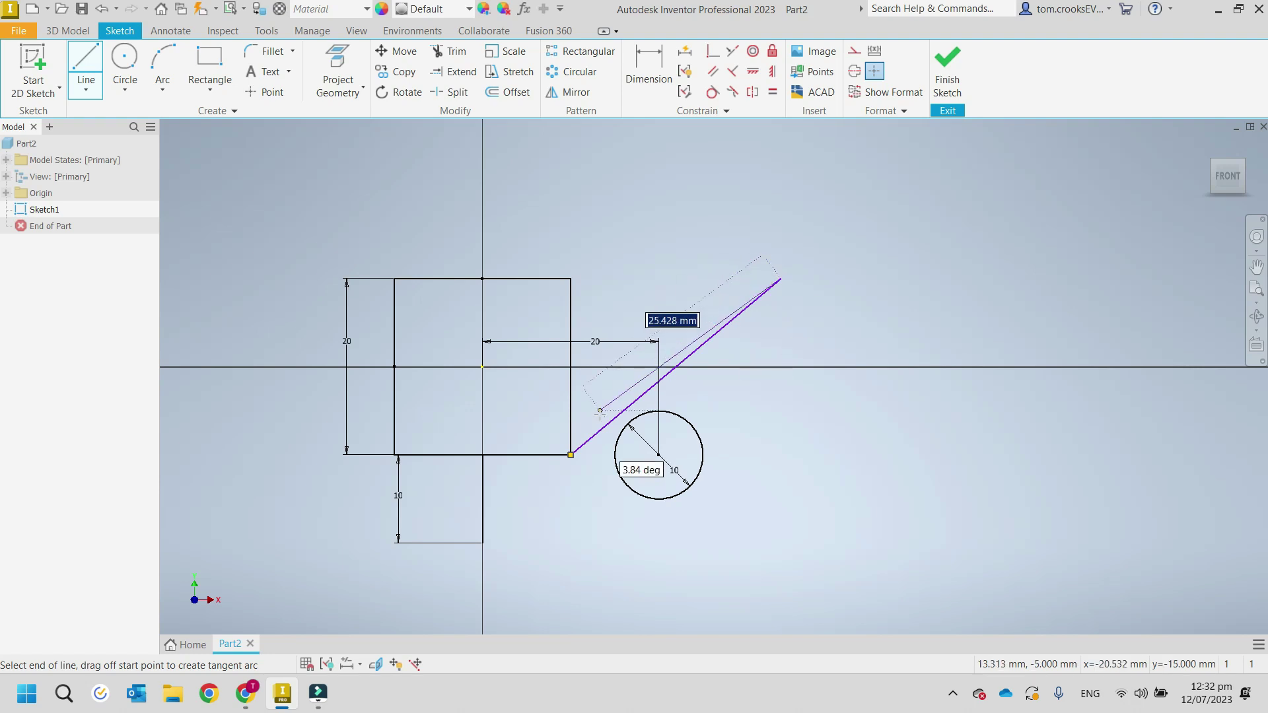
key("Escape")
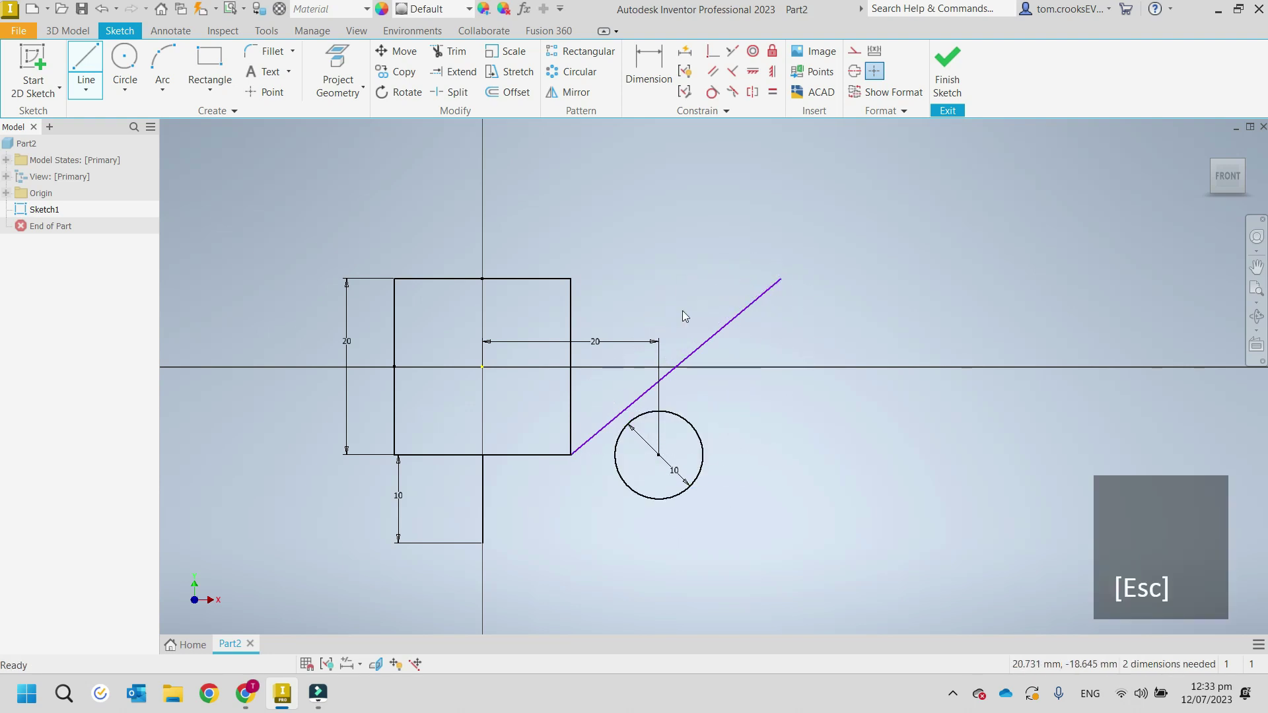
key("Escape")
Step: Constrain the sloping line tangent to the circle and trim off its portion beyond the tangent point
middle_click_drag(582, 522, 553, 447)
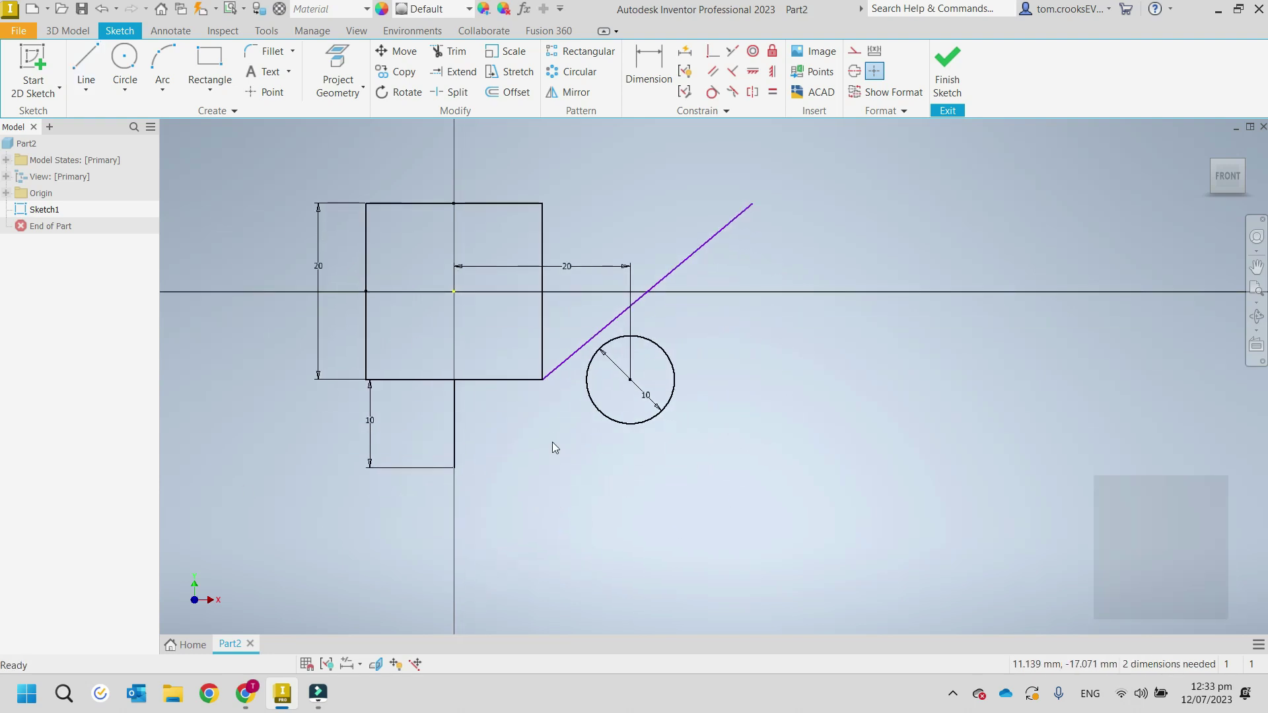
scroll(566, 374, "up", 3)
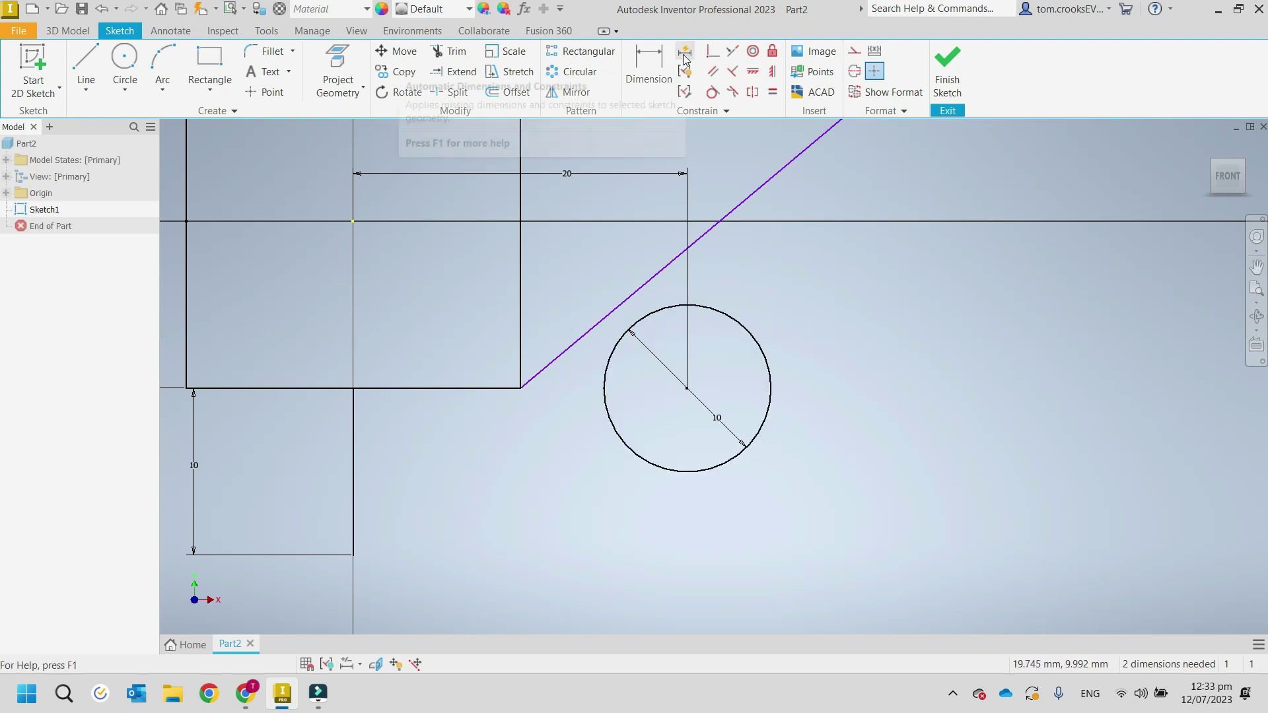
left_click(713, 92)
left_click(740, 205)
left_click(717, 309)
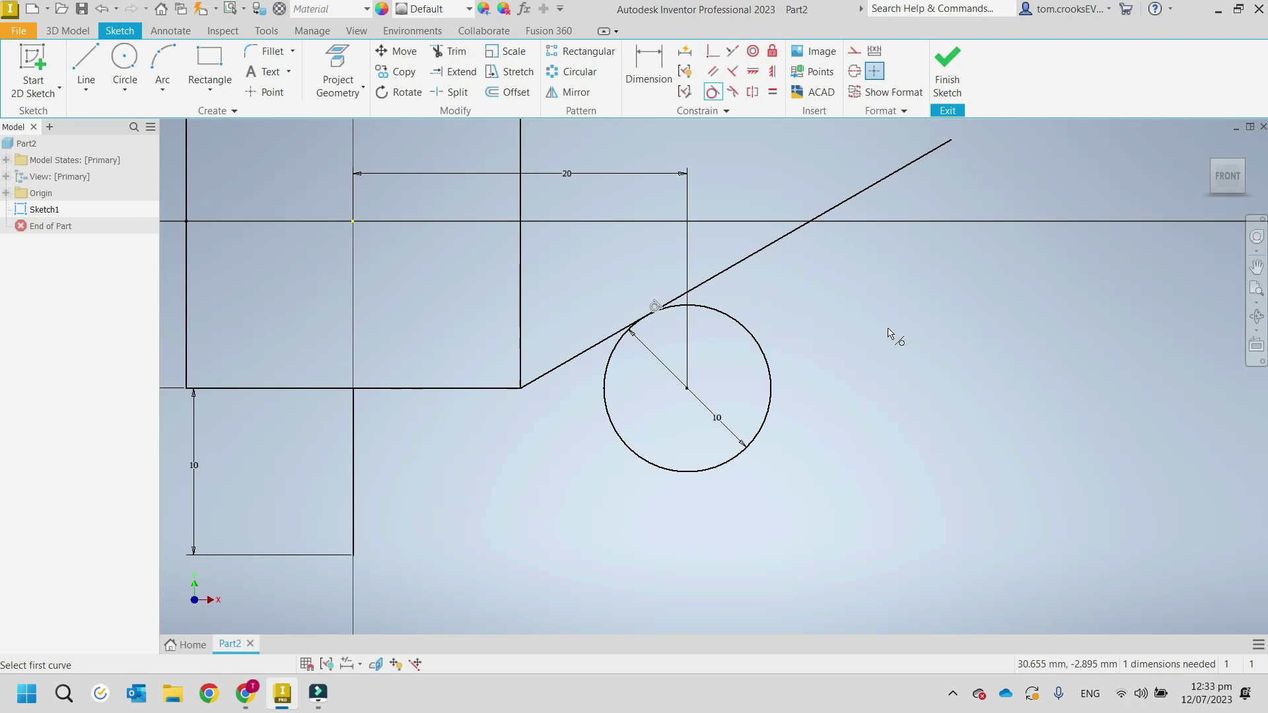
key("Escape")
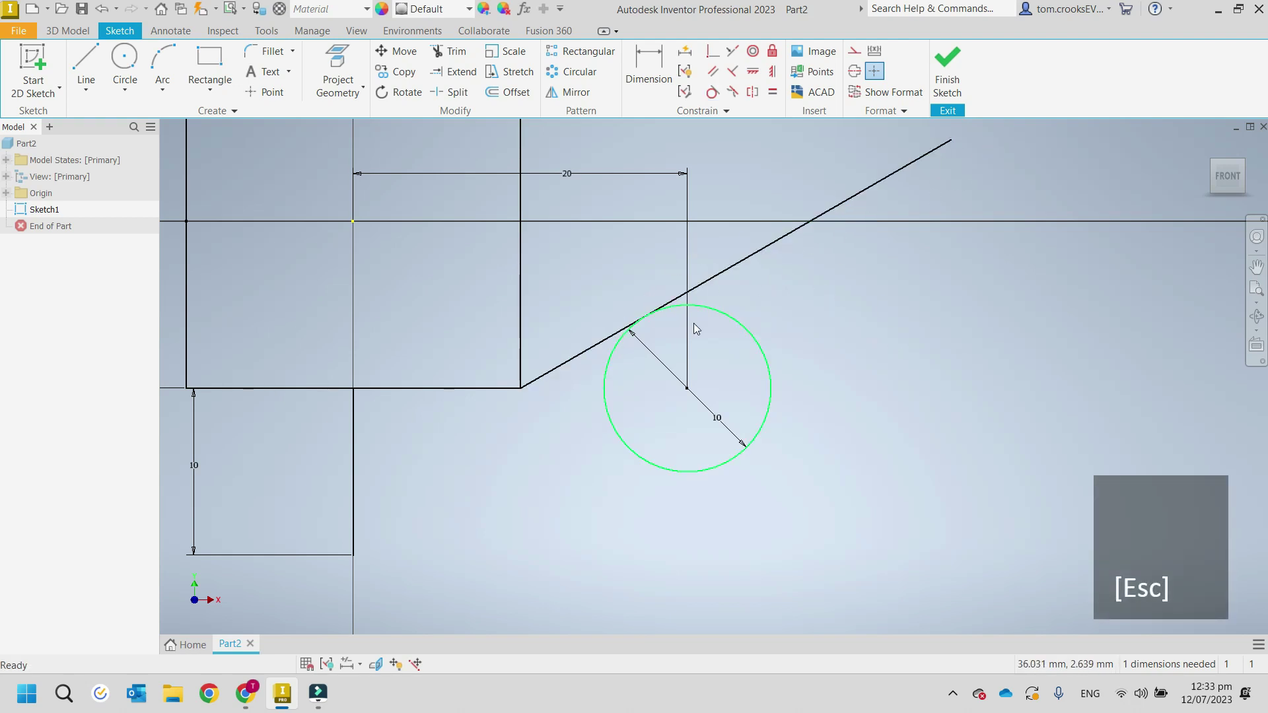
left_click(449, 51)
left_click(782, 244)
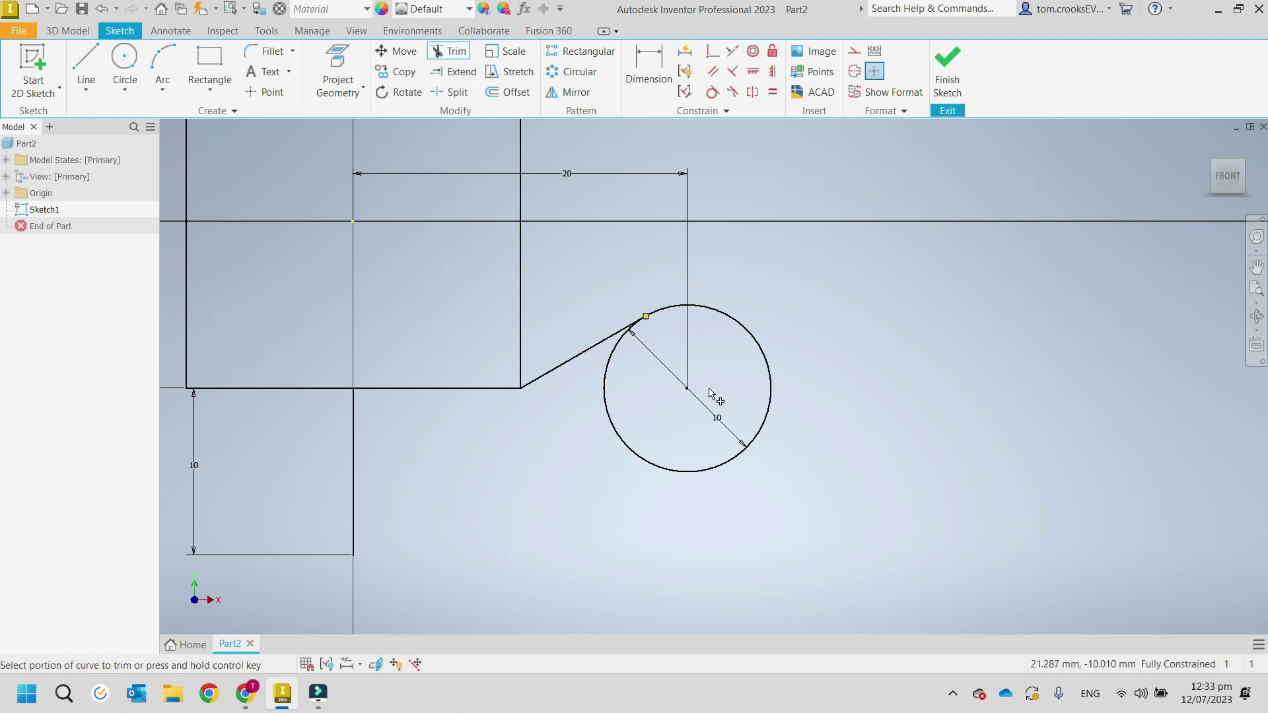
Step: Draw a gently rising line from the vertical line's lower end, passing below the circle and ending well to its right
key("Escape")
middle_click_drag(716, 498, 720, 431)
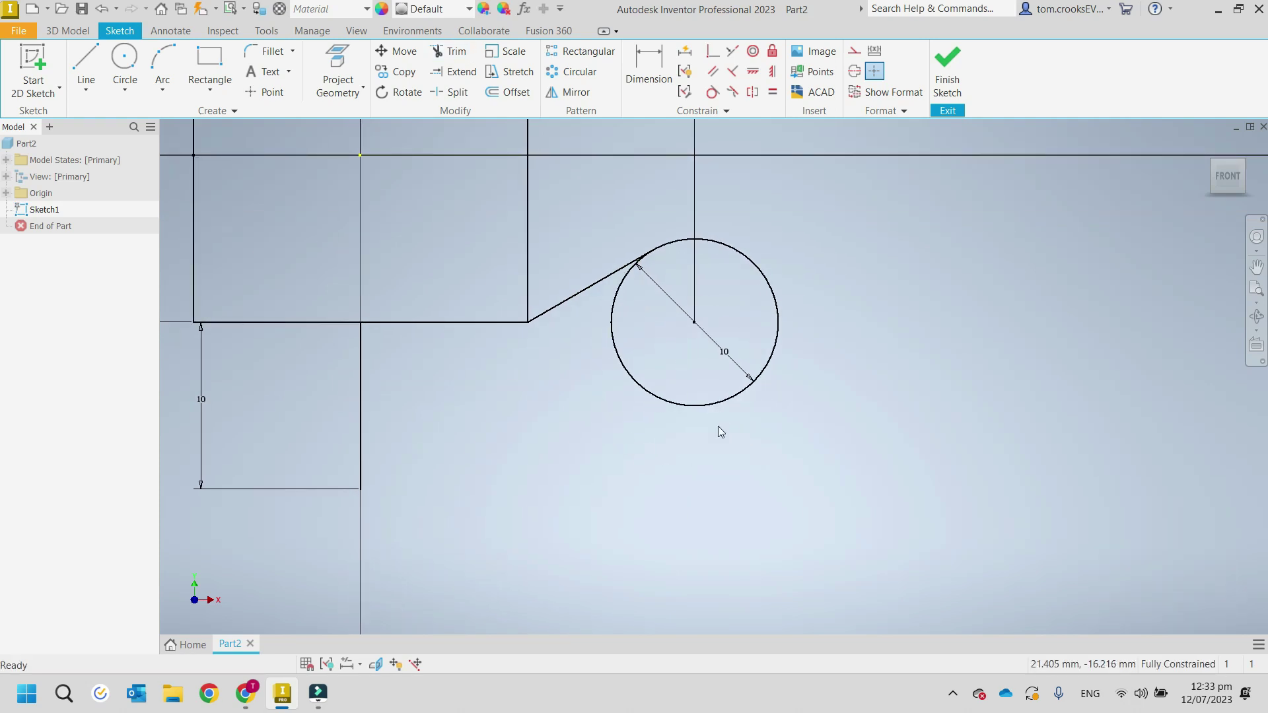
left_click(77, 64)
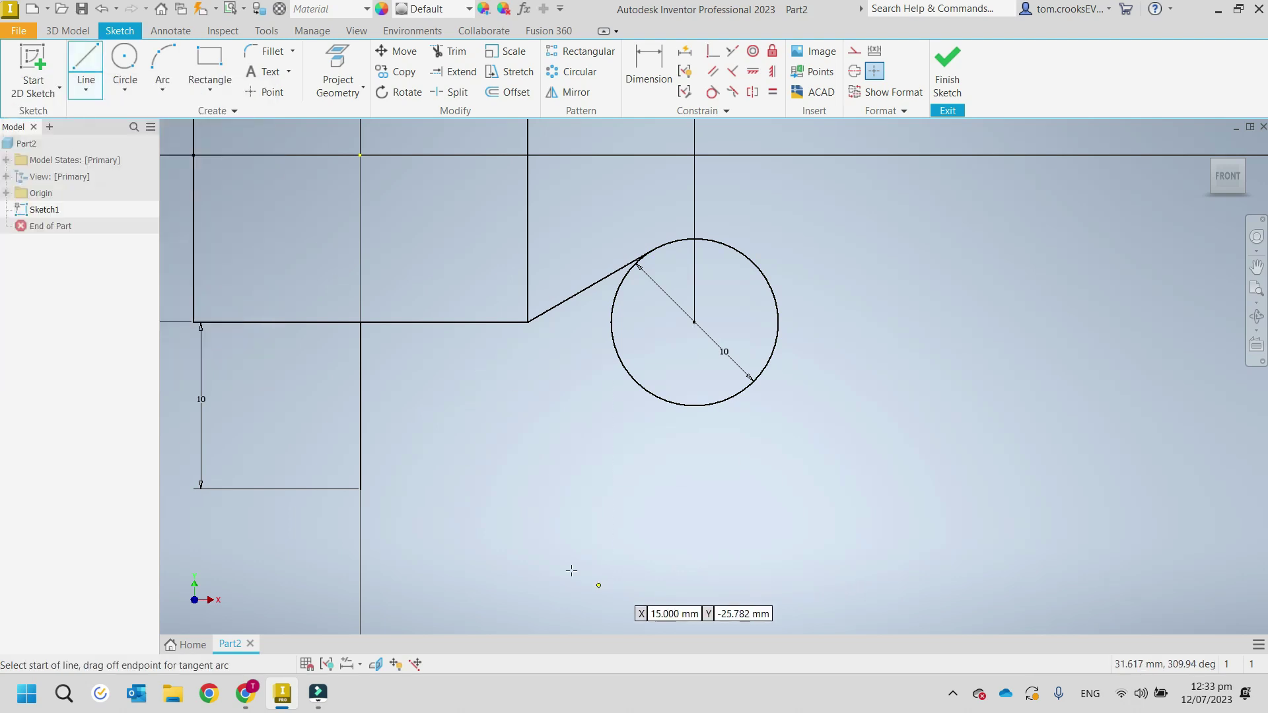
left_click(361, 493)
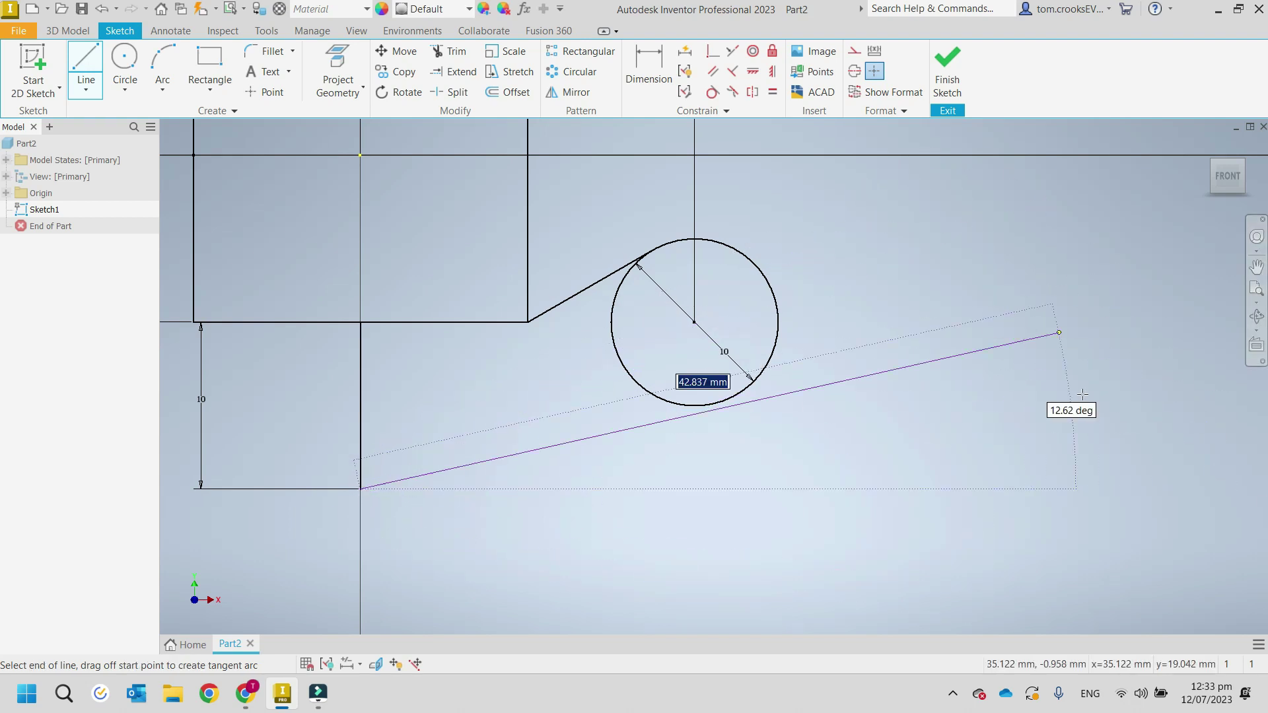
left_click(991, 414)
key("Escape")
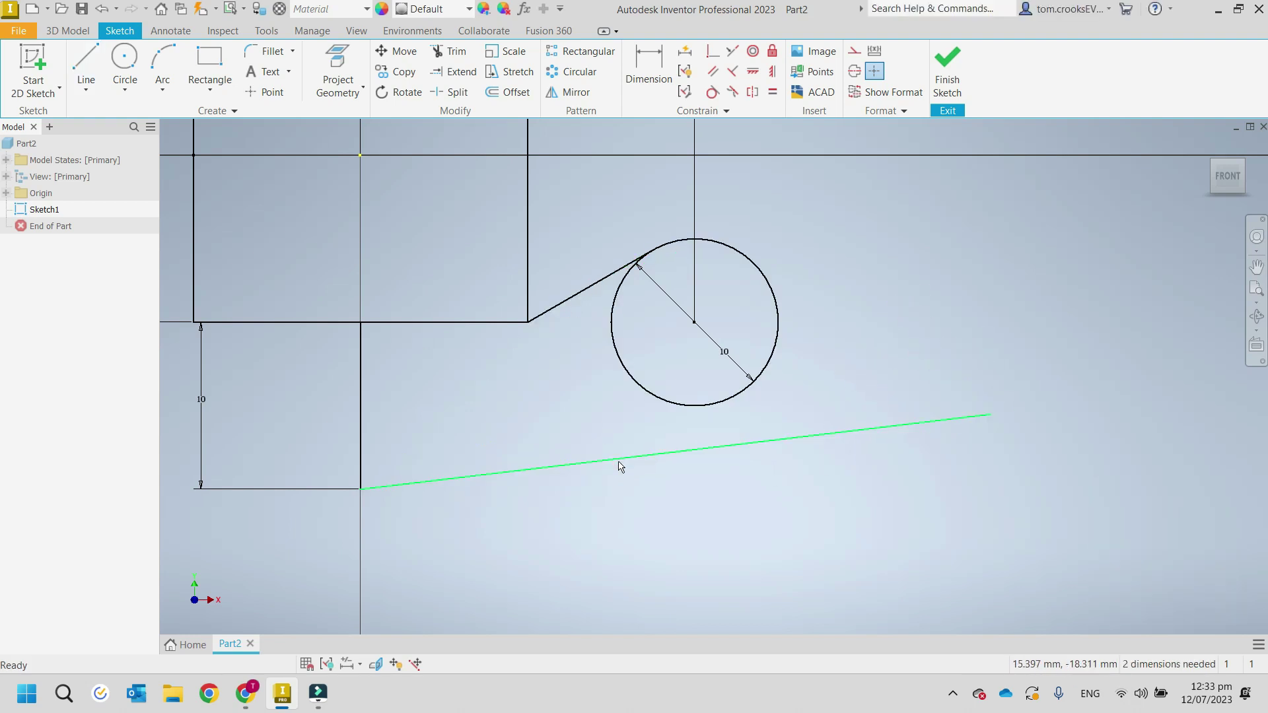
Step: Constrain the new long line parallel to the tangent line between the square and the circle
left_click(663, 465)
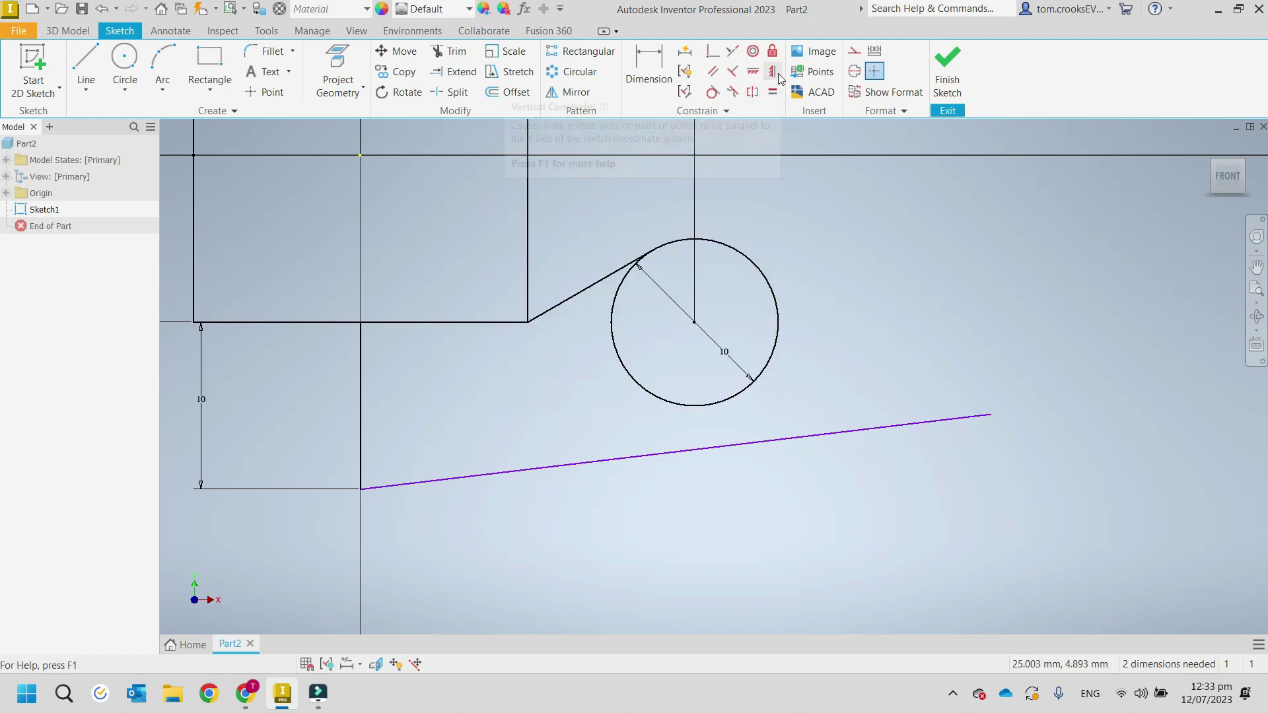
left_click(716, 71)
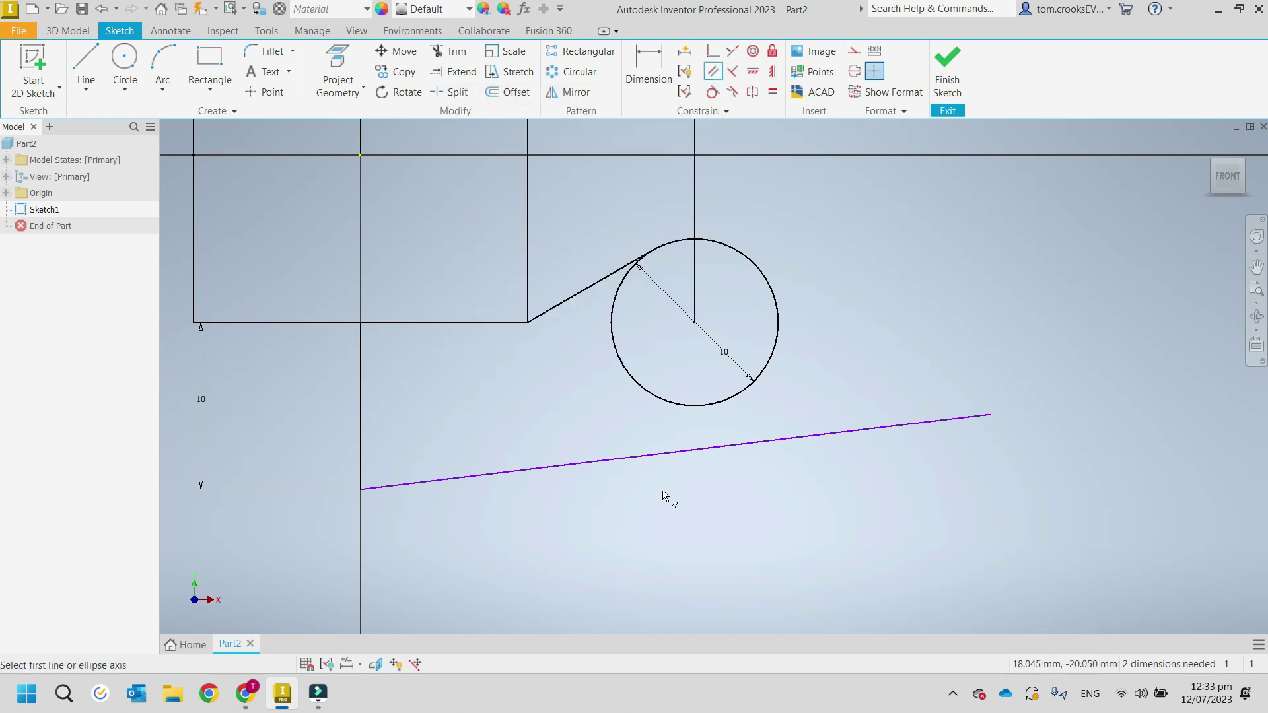
left_click(658, 461)
left_click(581, 301)
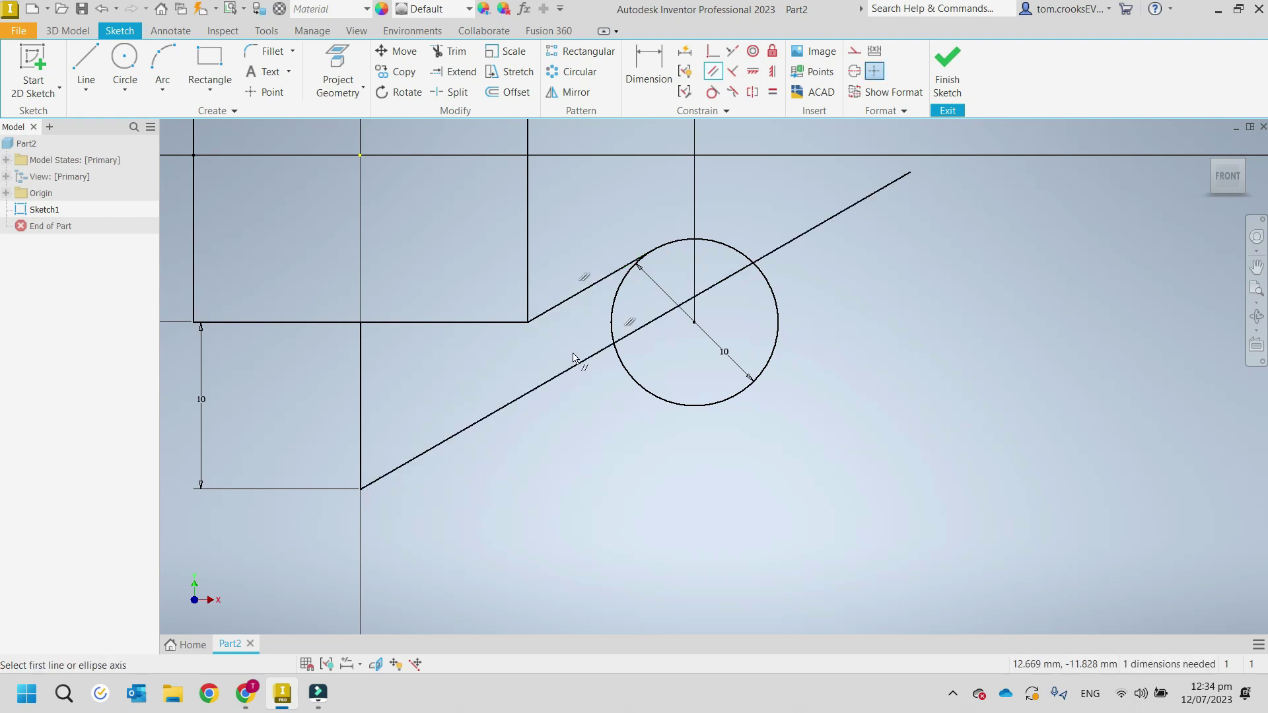
key("Escape")
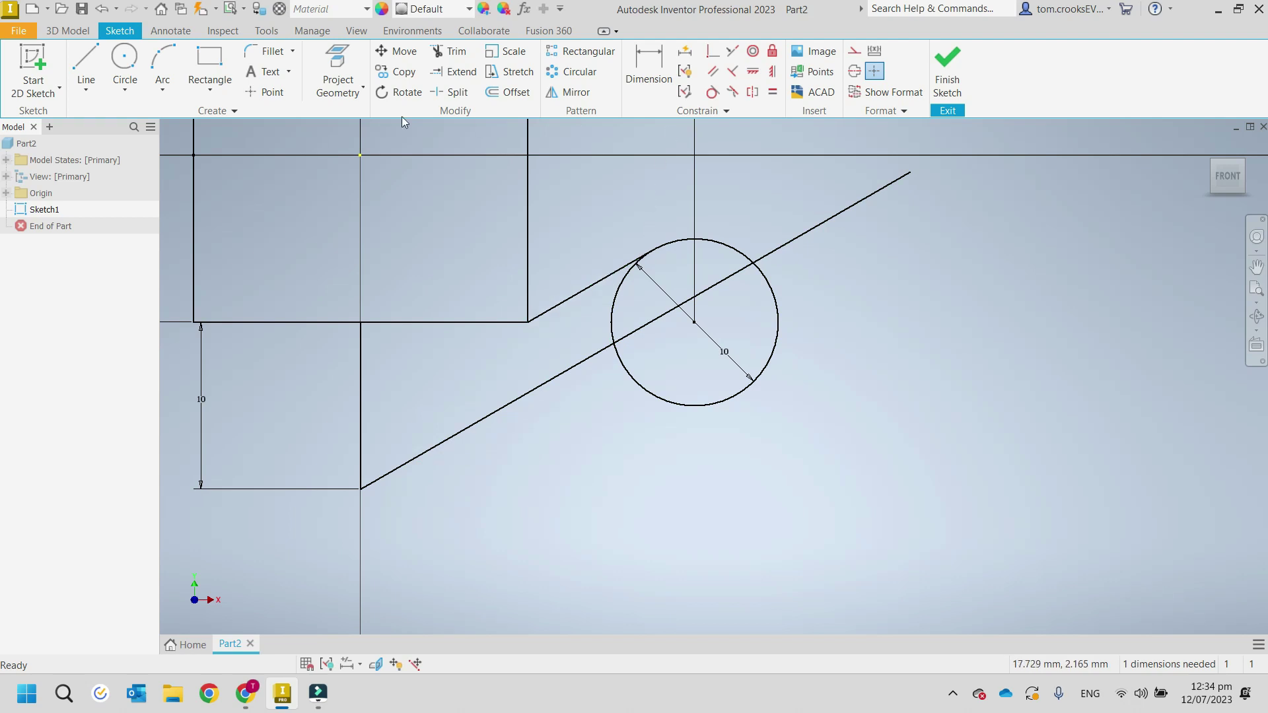
Step: Trim the long line back to the circle's left side and remove the circle's arc between the two parallel lines
left_click(453, 51)
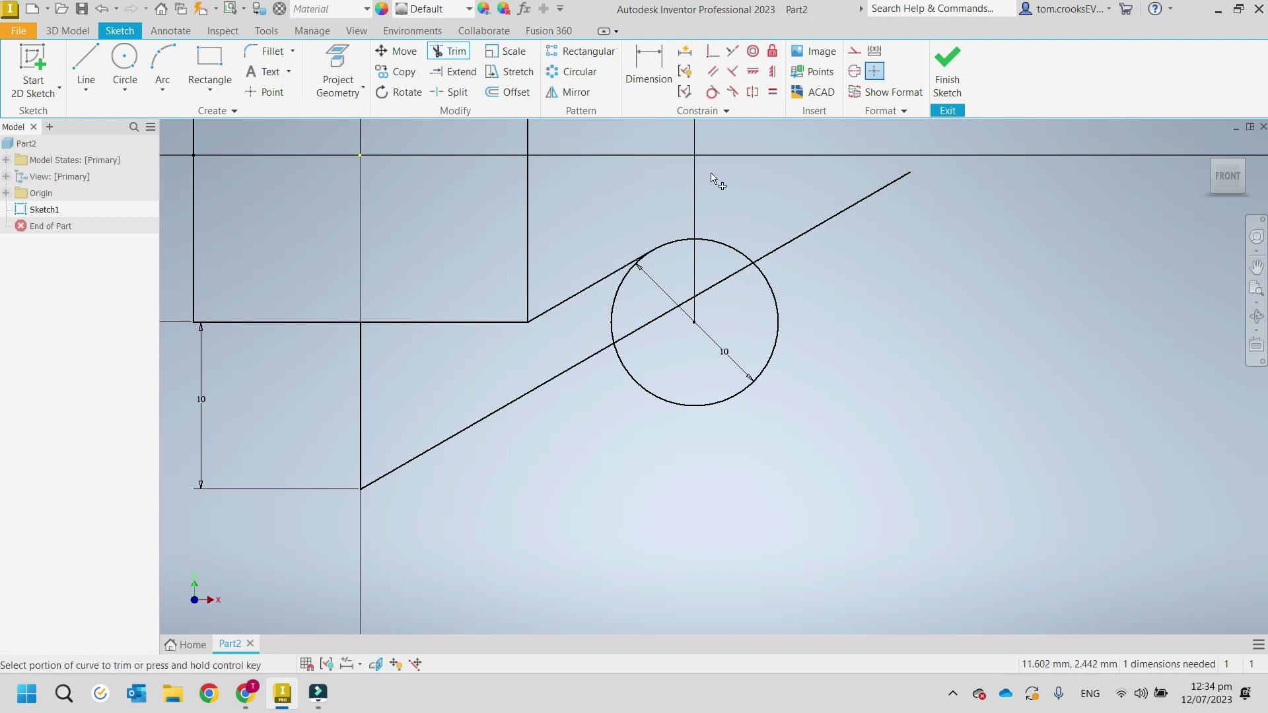
left_click(803, 237)
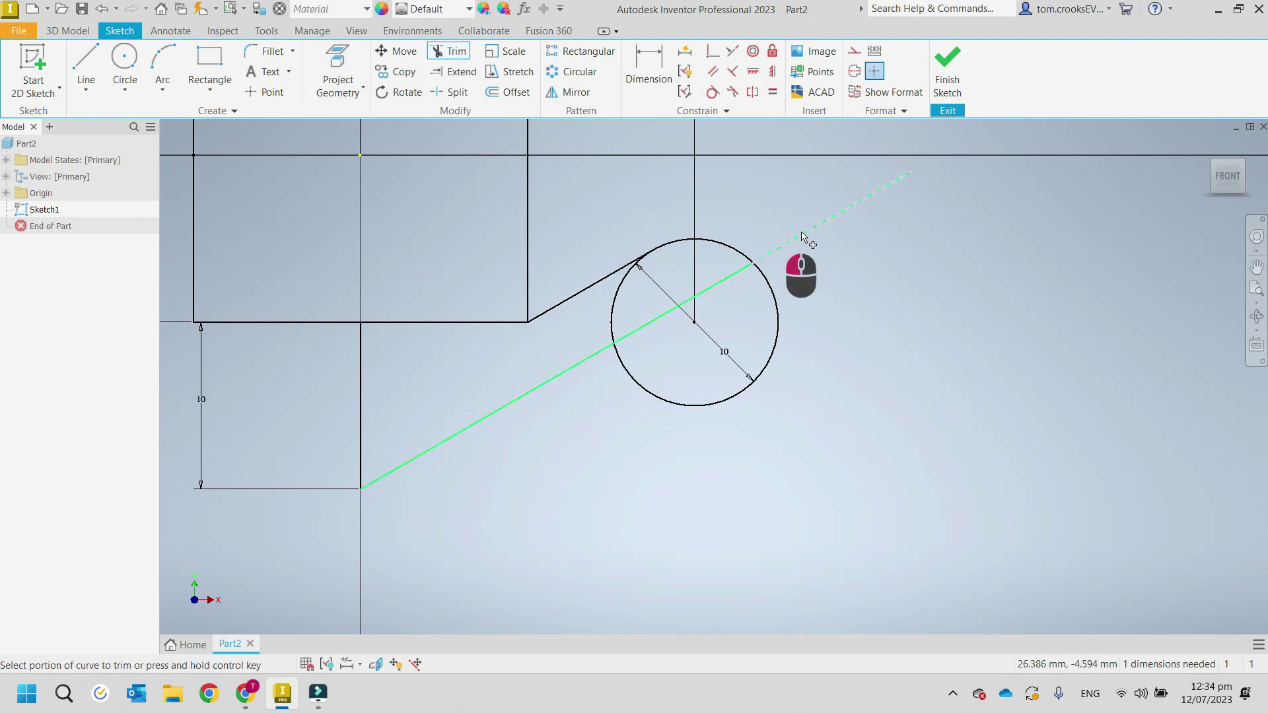
left_click(728, 283)
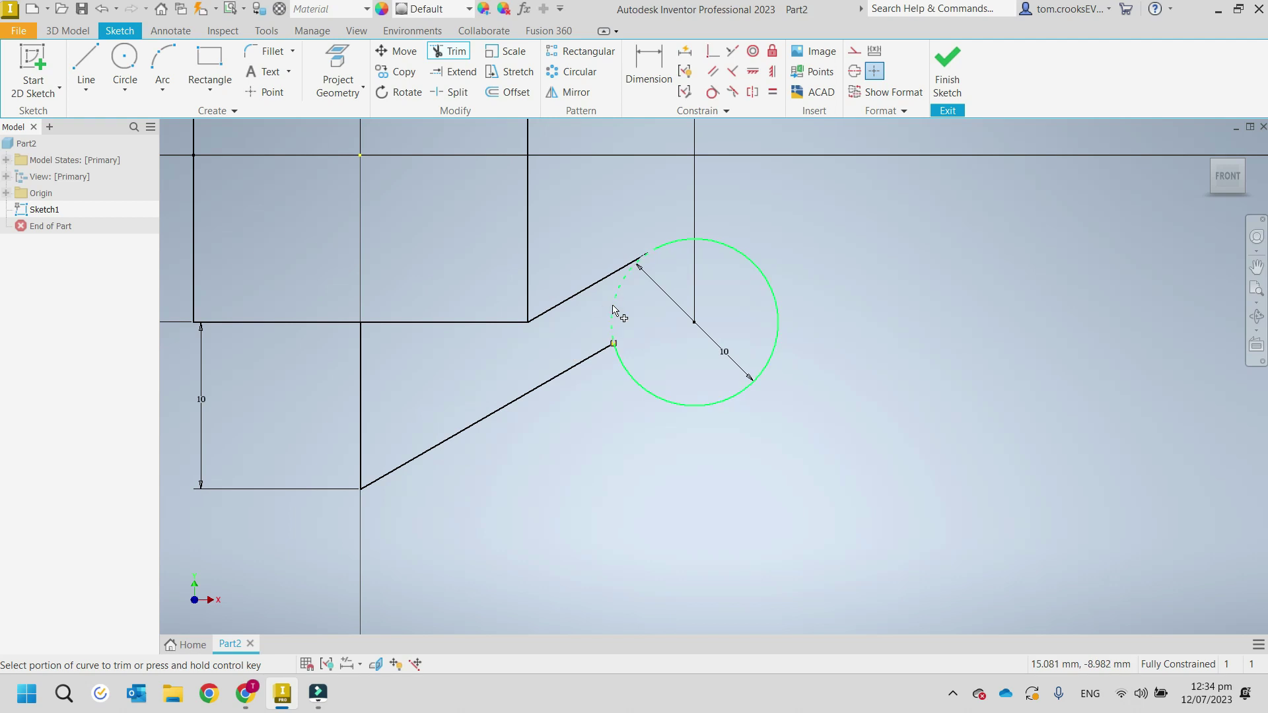
left_click(612, 305)
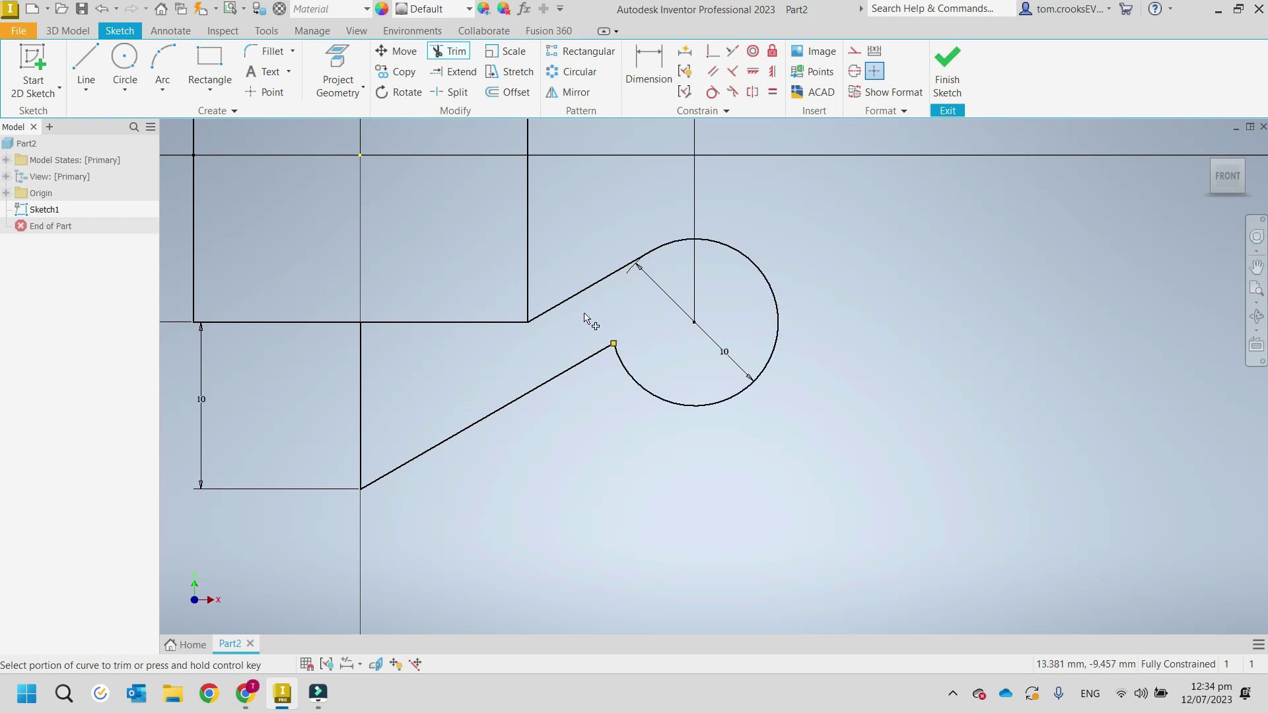
key("Escape")
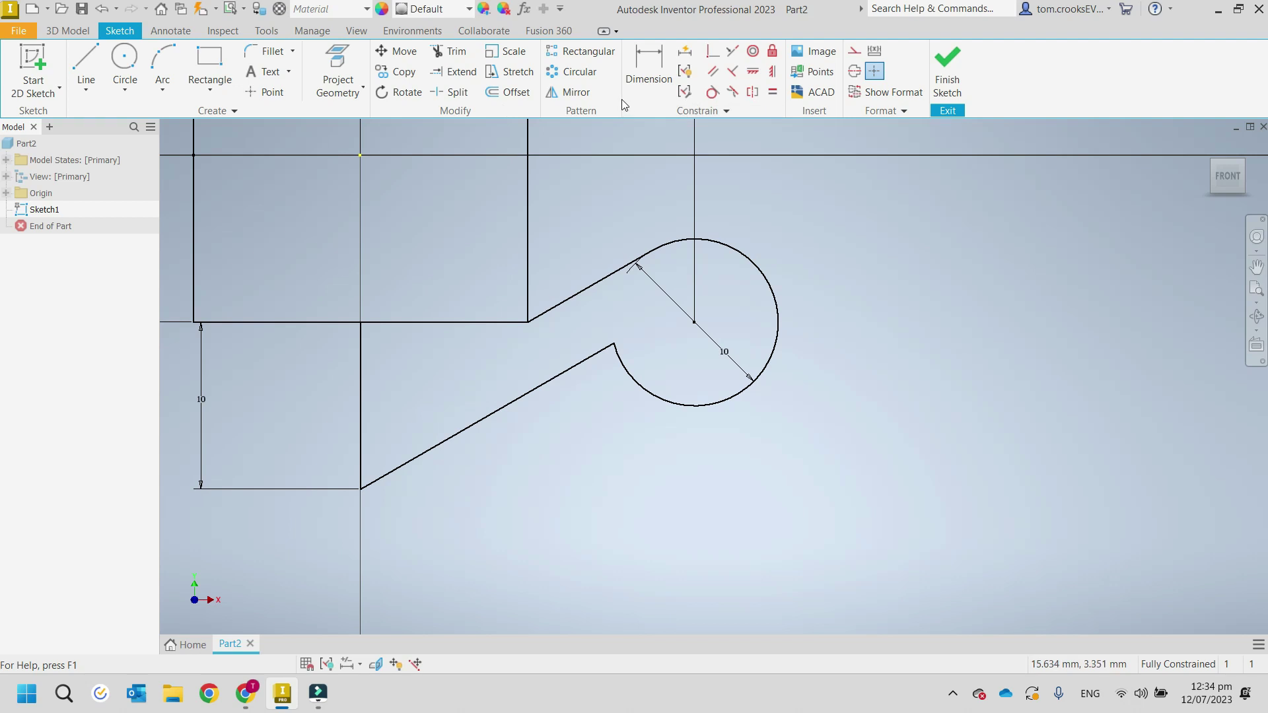
Step: Extend the lower parallel line through the open circle to meet its far side
left_click(449, 74)
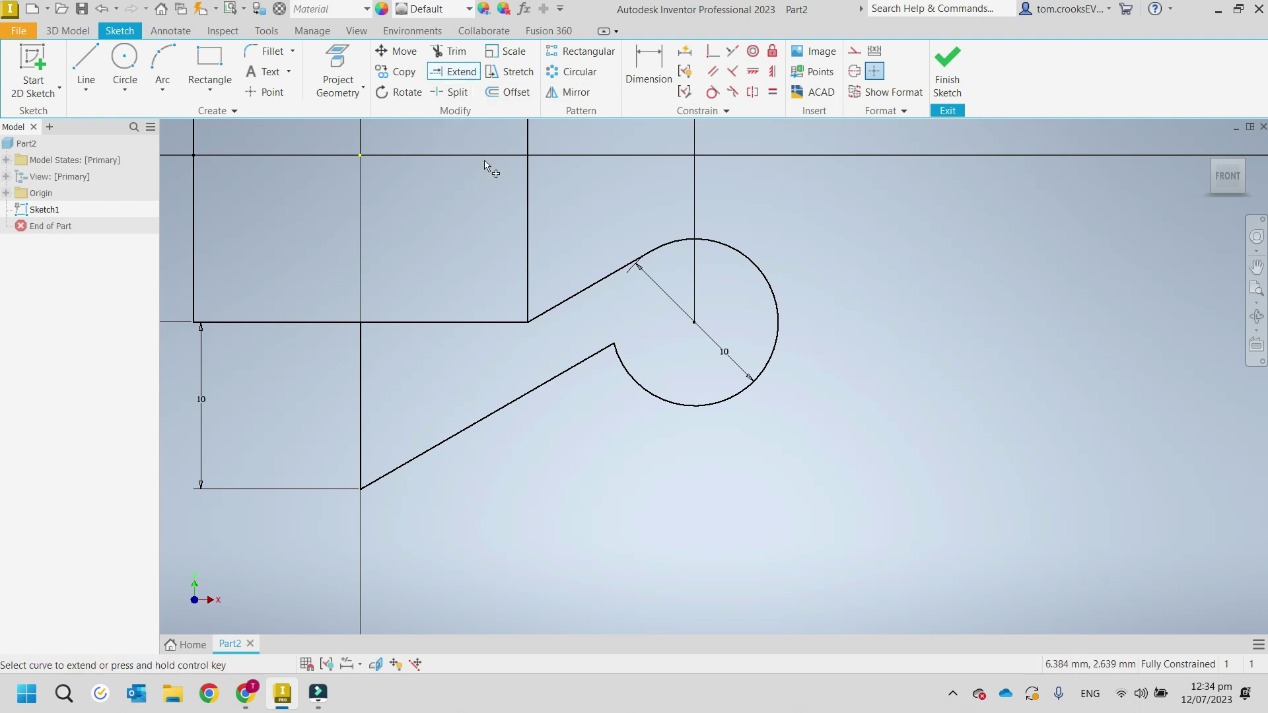
left_click(601, 351)
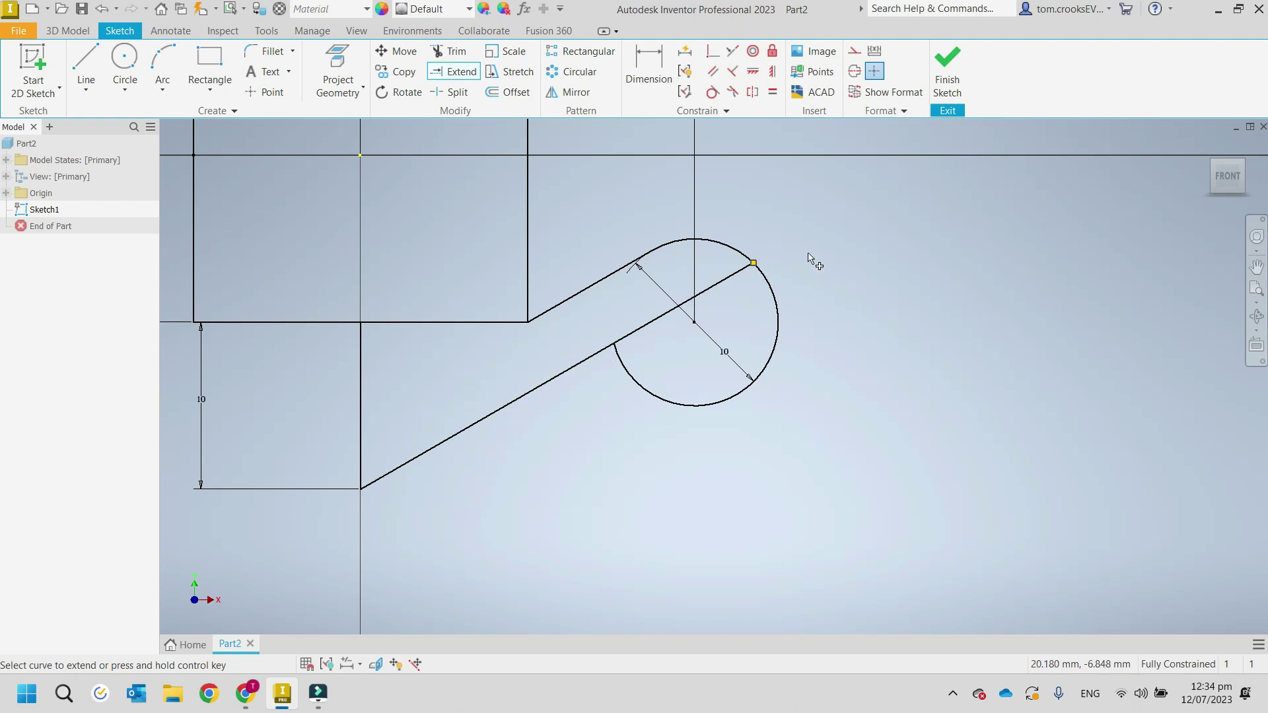
scroll(687, 362, "up", 4)
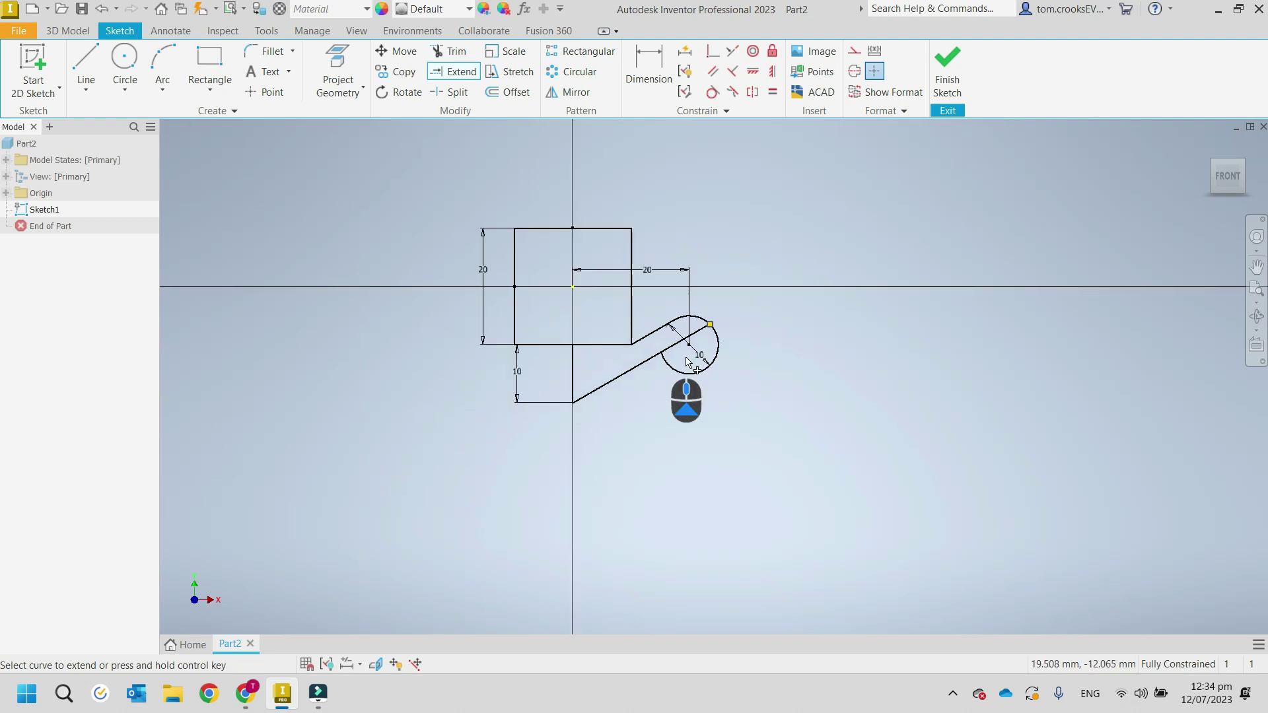
middle_click_drag(687, 362, 567, 400)
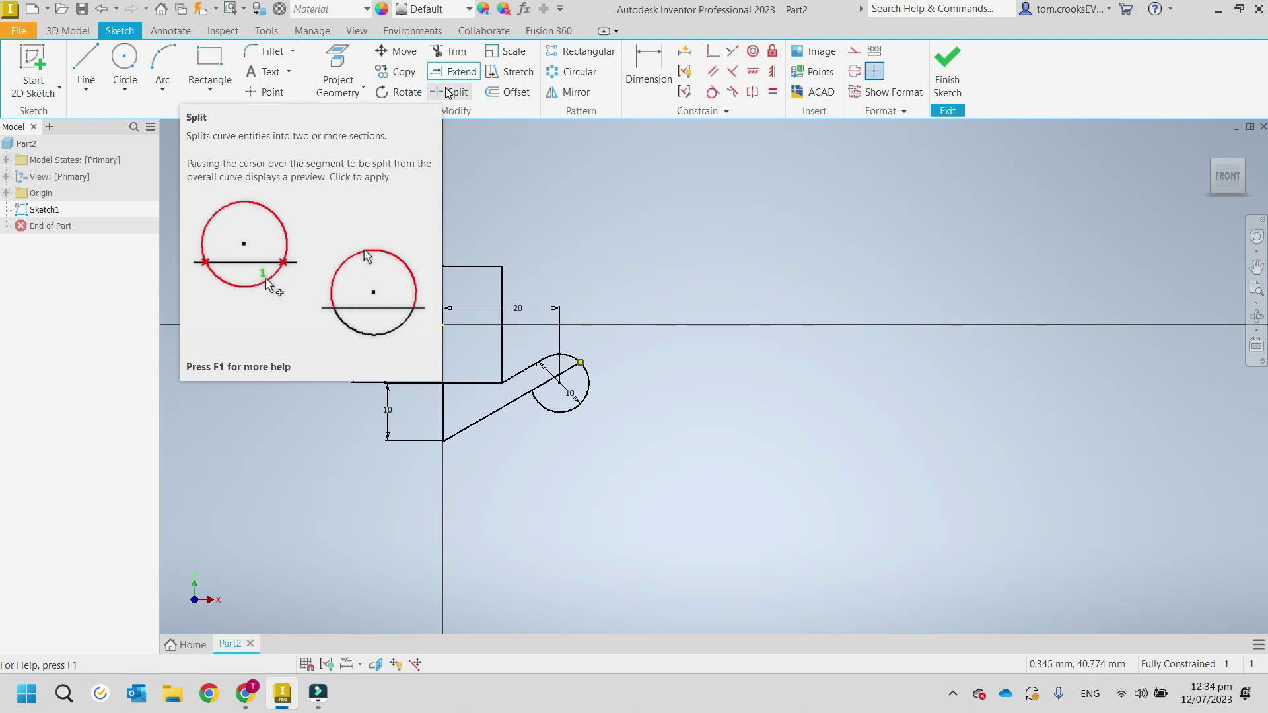
Step: Place a sketch point about 76 mm from the origin at about 13 degrees and draw a line to it from the extended line's end
left_click(271, 93)
left_click(873, 227)
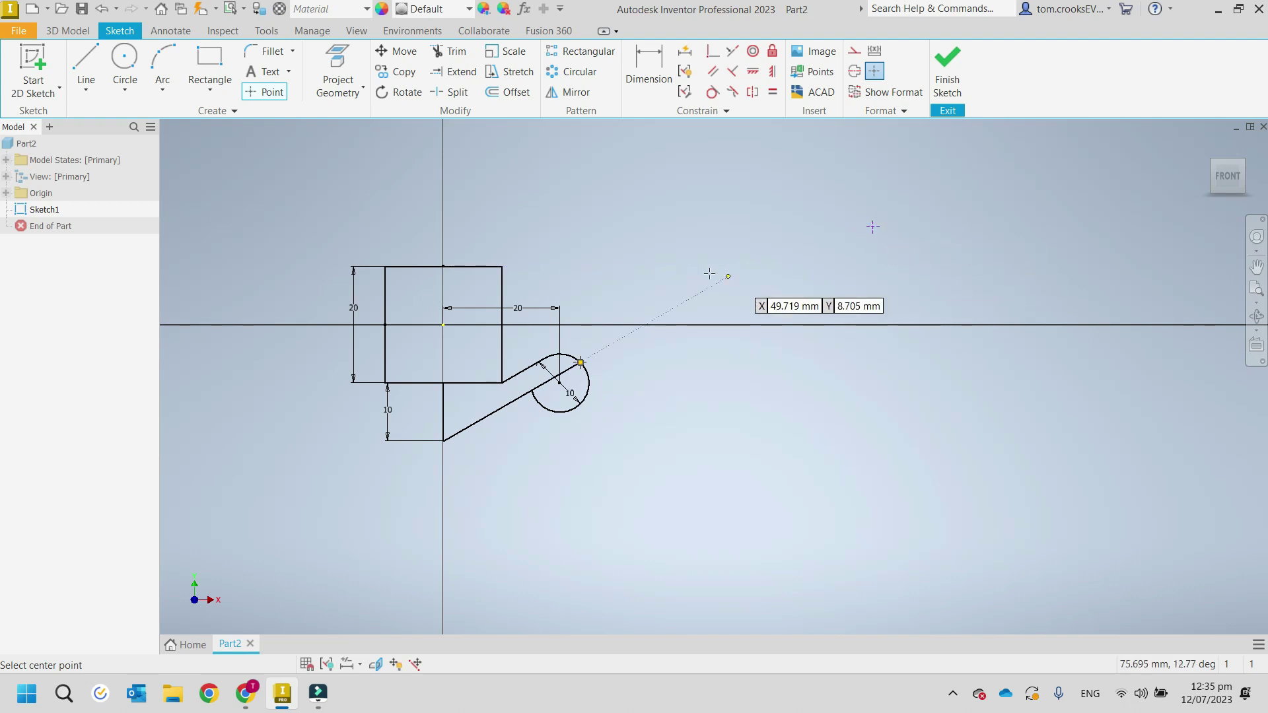
key("Escape")
left_click(86, 66)
left_click(579, 361)
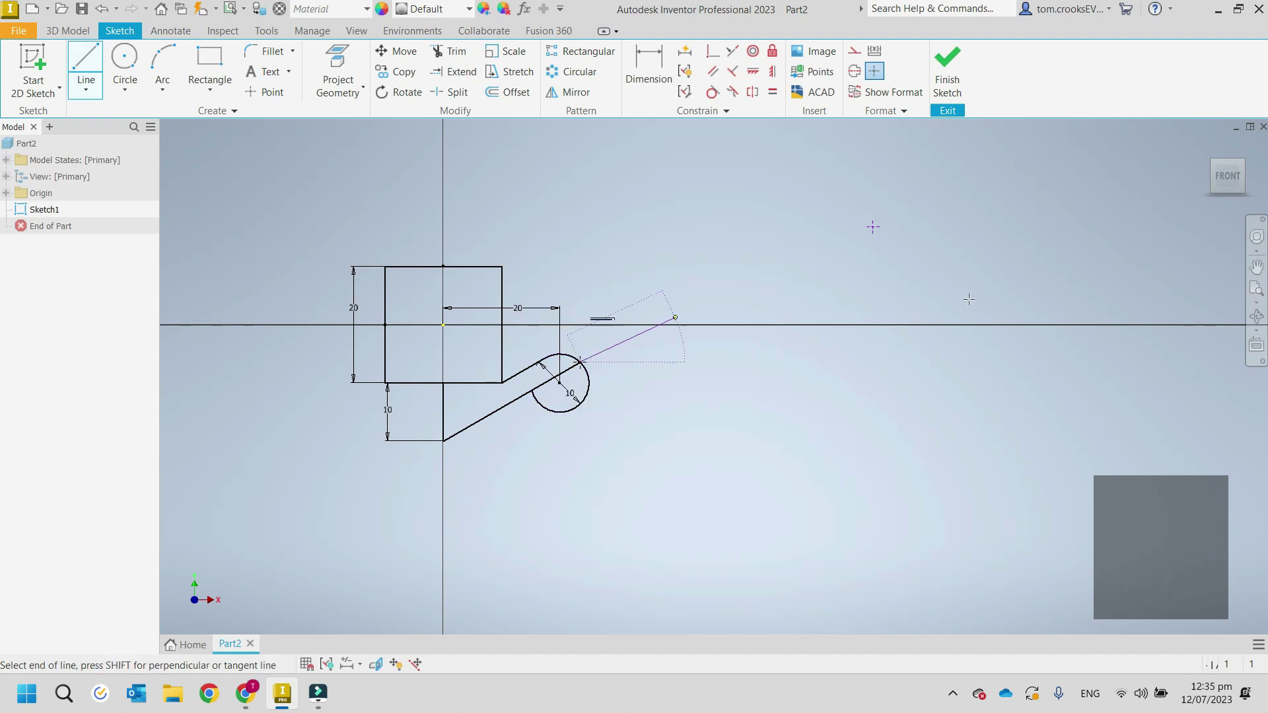
left_click(873, 227)
key("Escape")
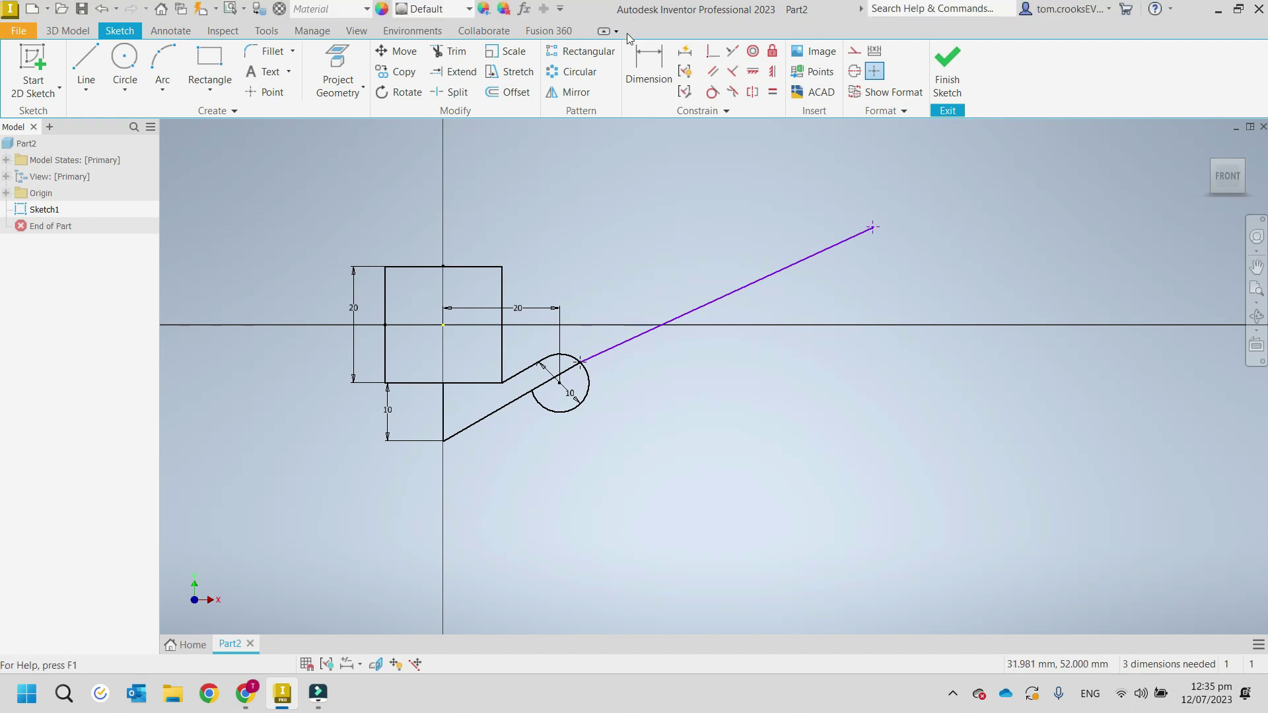
Step: Fully constrain the new point and line with Auto Dimension, applying both dimensions and constraints
left_click(687, 53)
left_click(225, 239)
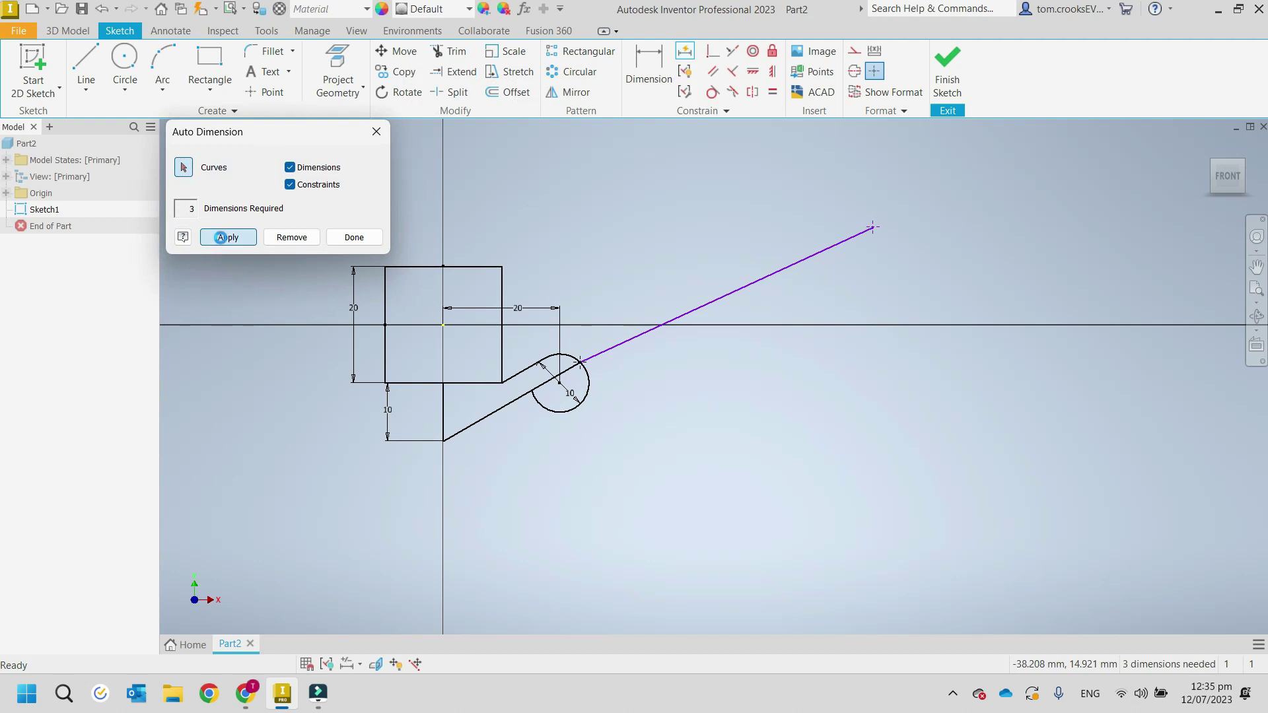
left_click(354, 240)
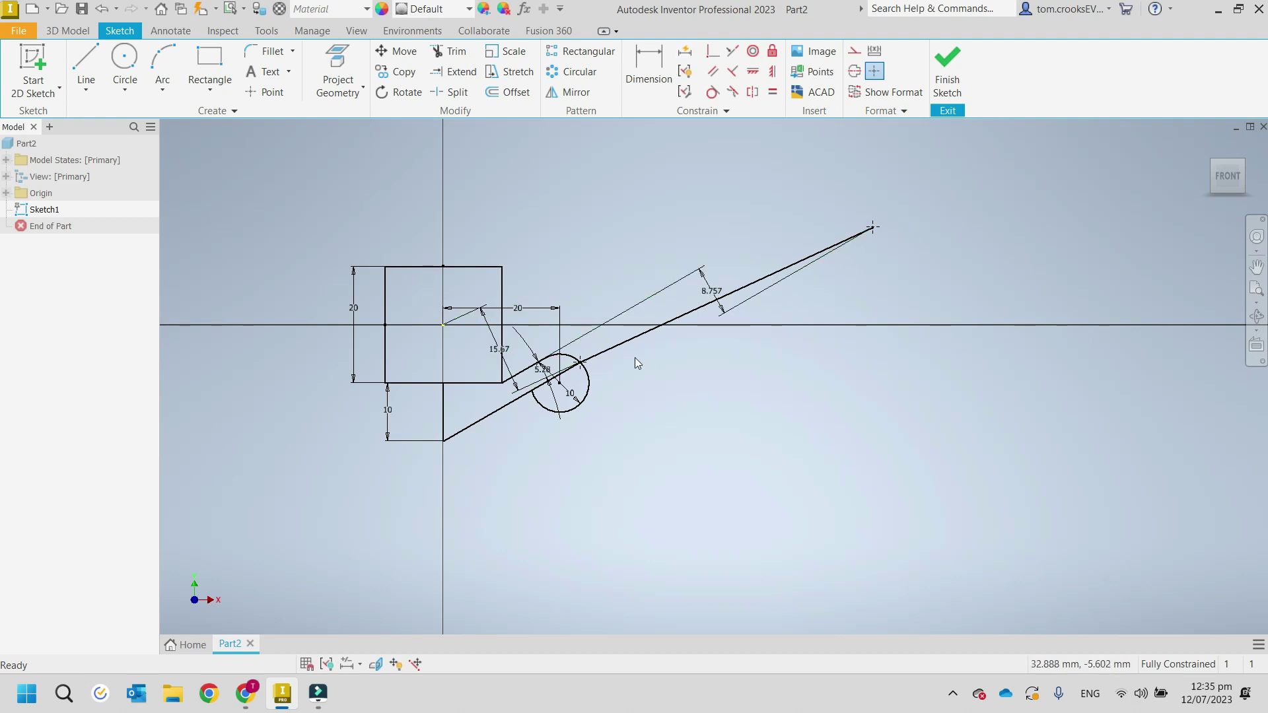
middle_click_drag(509, 356, 603, 381)
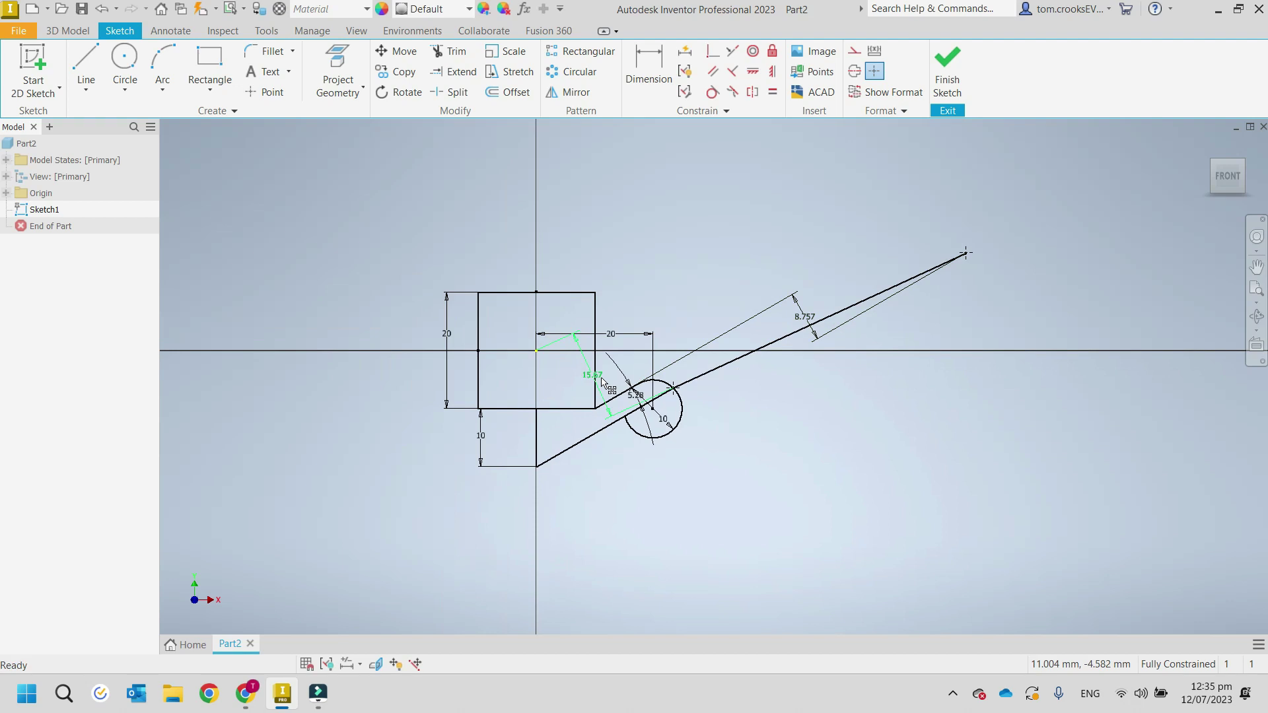
key("Escape")
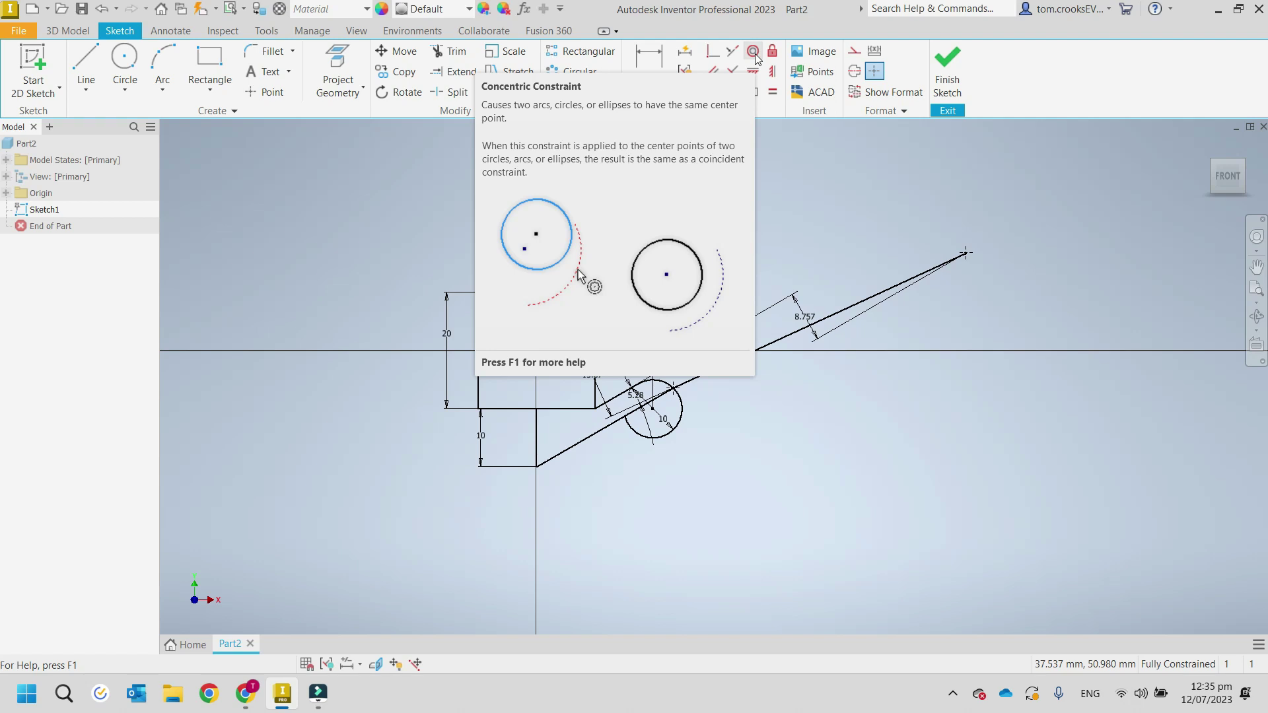
Step: Draw a large circle above and slightly right of the square, clear of the other geometry
left_click(124, 62)
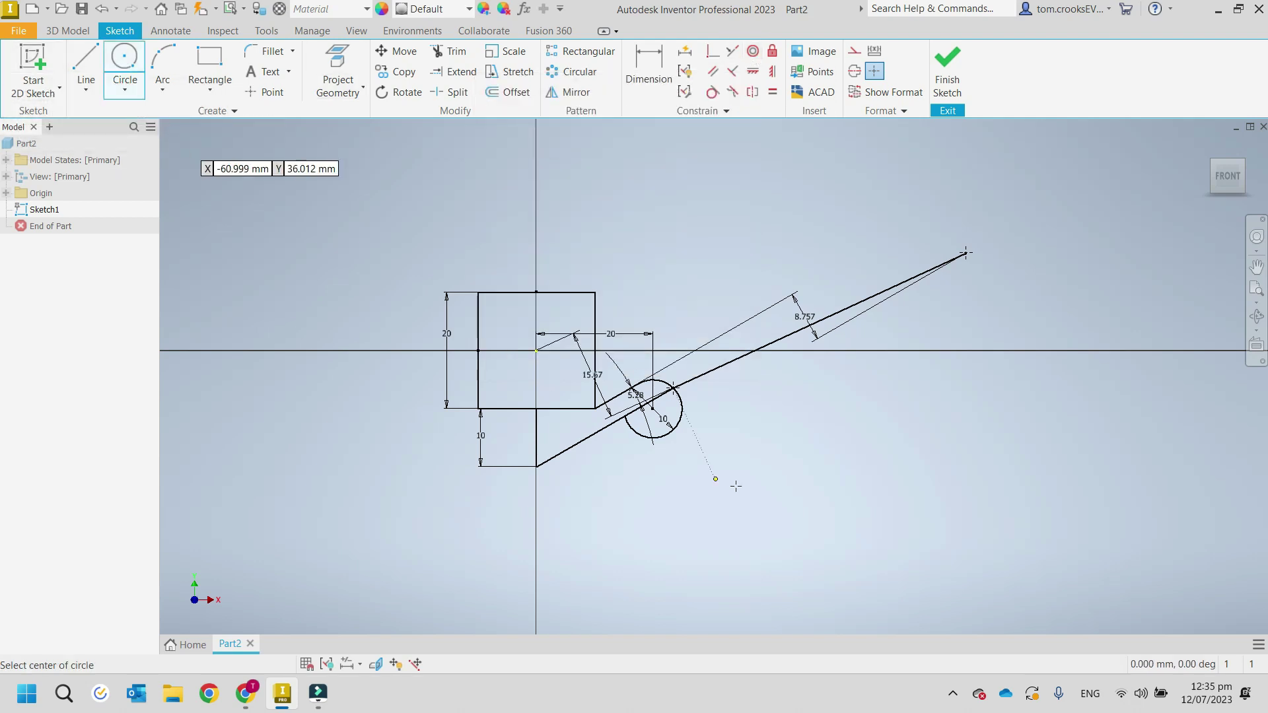
left_click(632, 197)
left_click(675, 253)
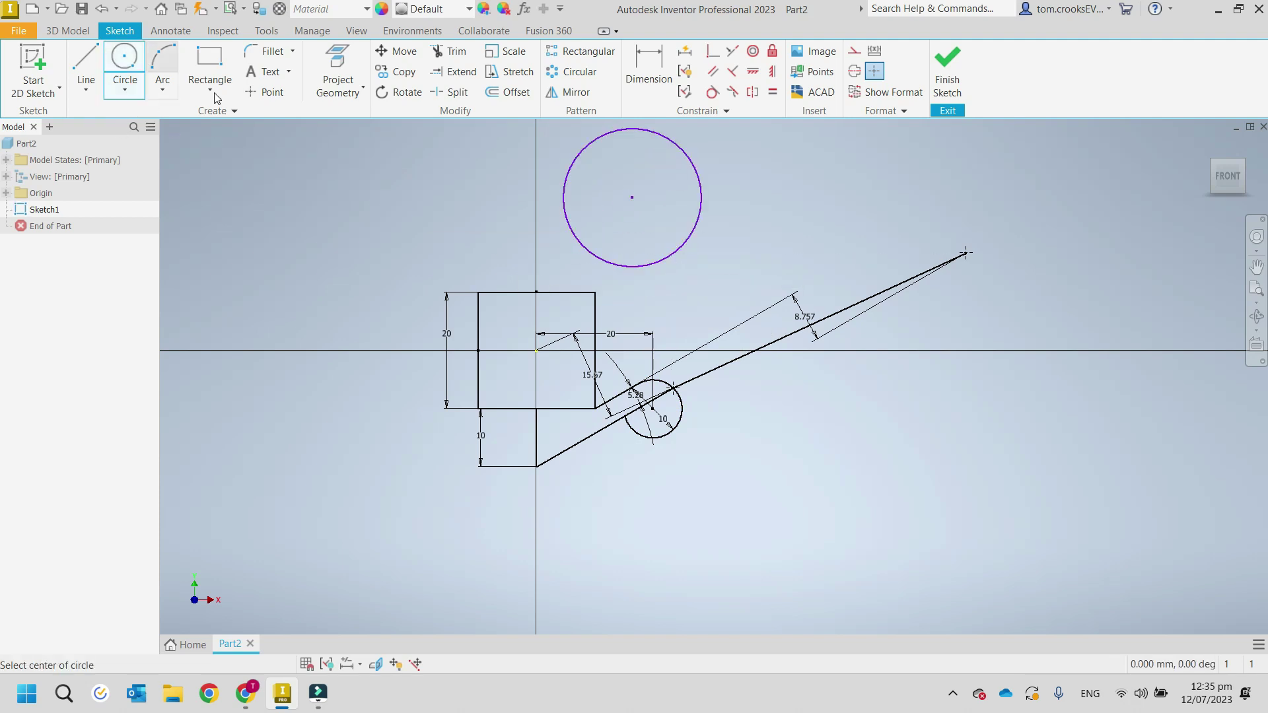
left_click(632, 197)
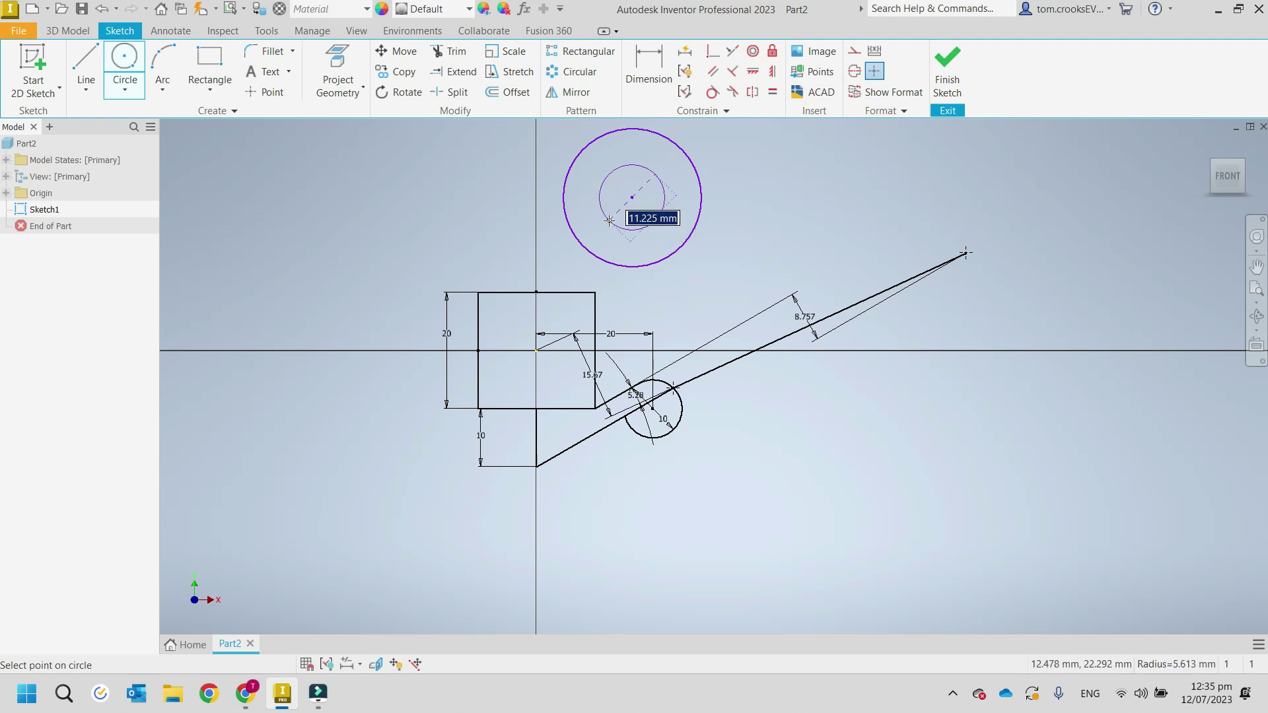
key("Escape")
key("Escape")
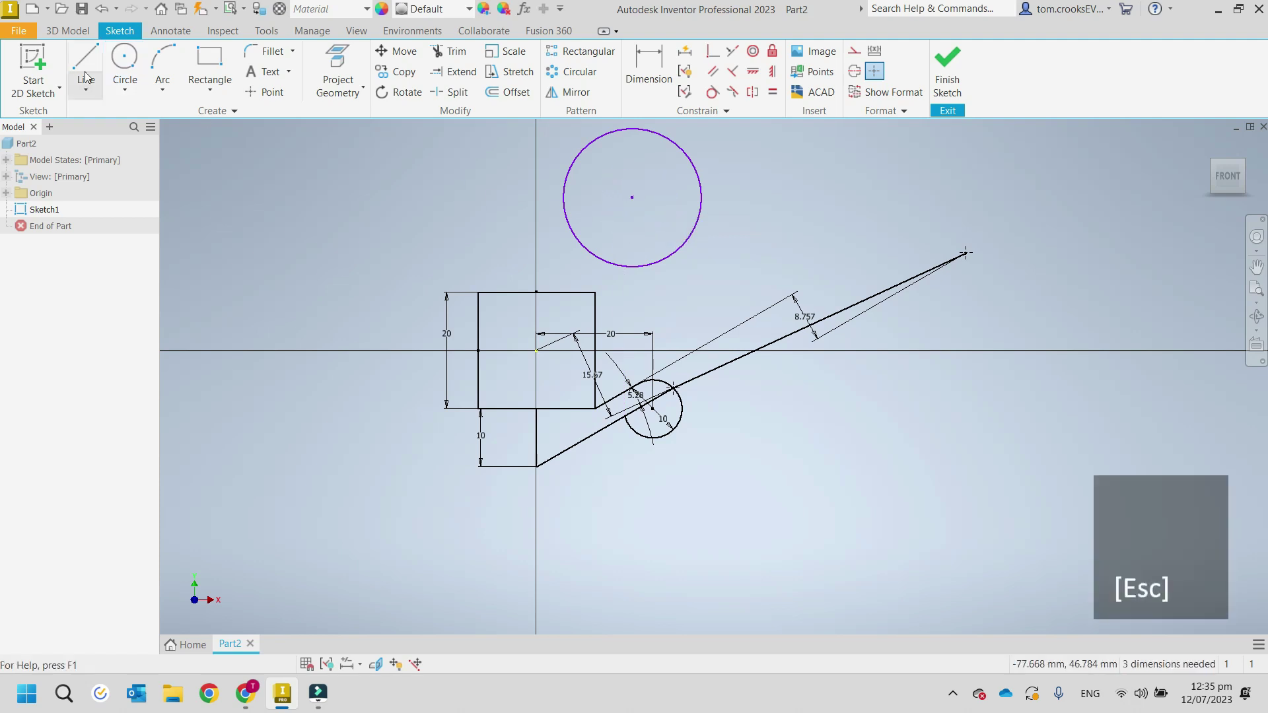
Step: Draw a smaller circle overlapping the large circle's right side
key("c")
left_click(734, 227)
left_click(723, 265)
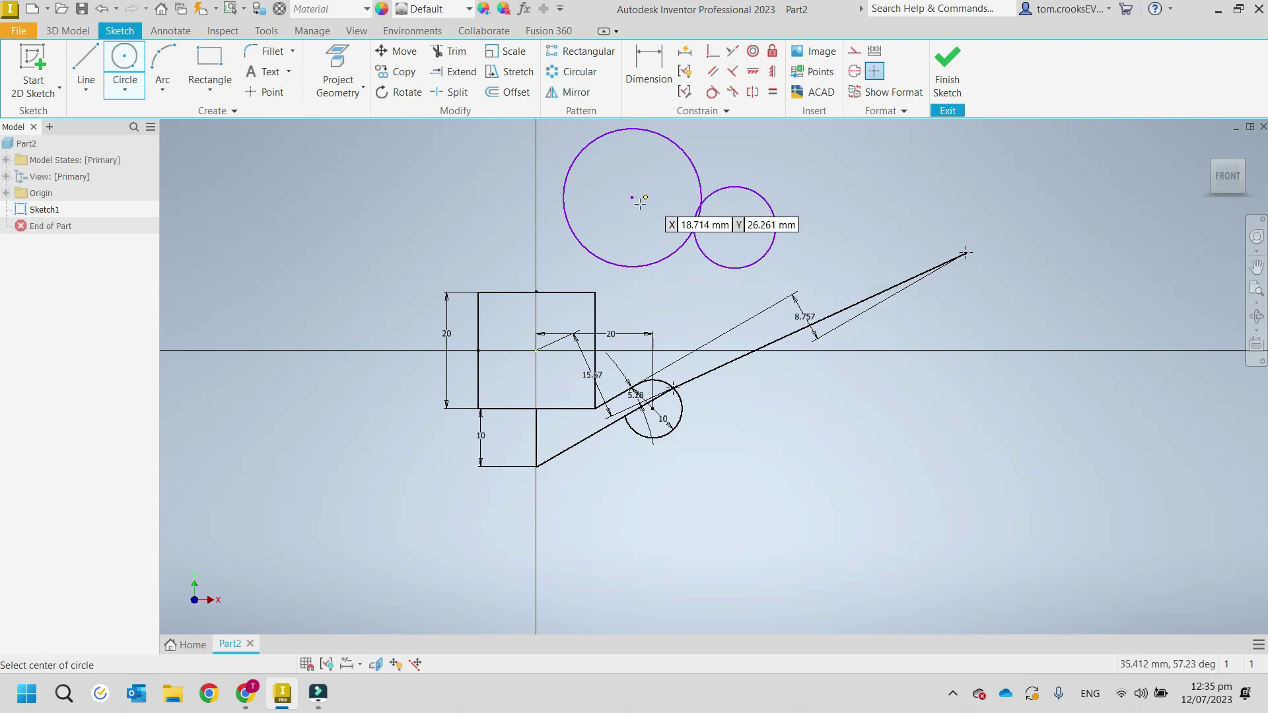
key("Escape")
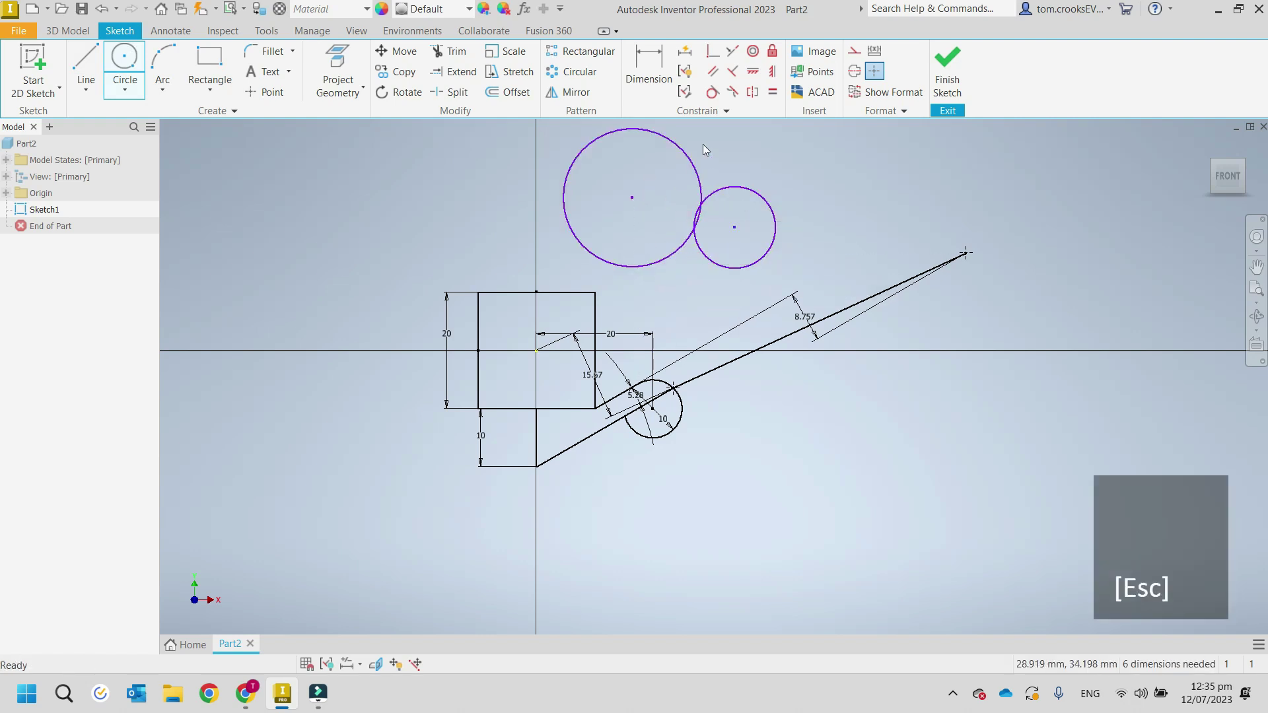
Step: Apply a concentric constraint between the smaller circle and the large circle
left_click(753, 53)
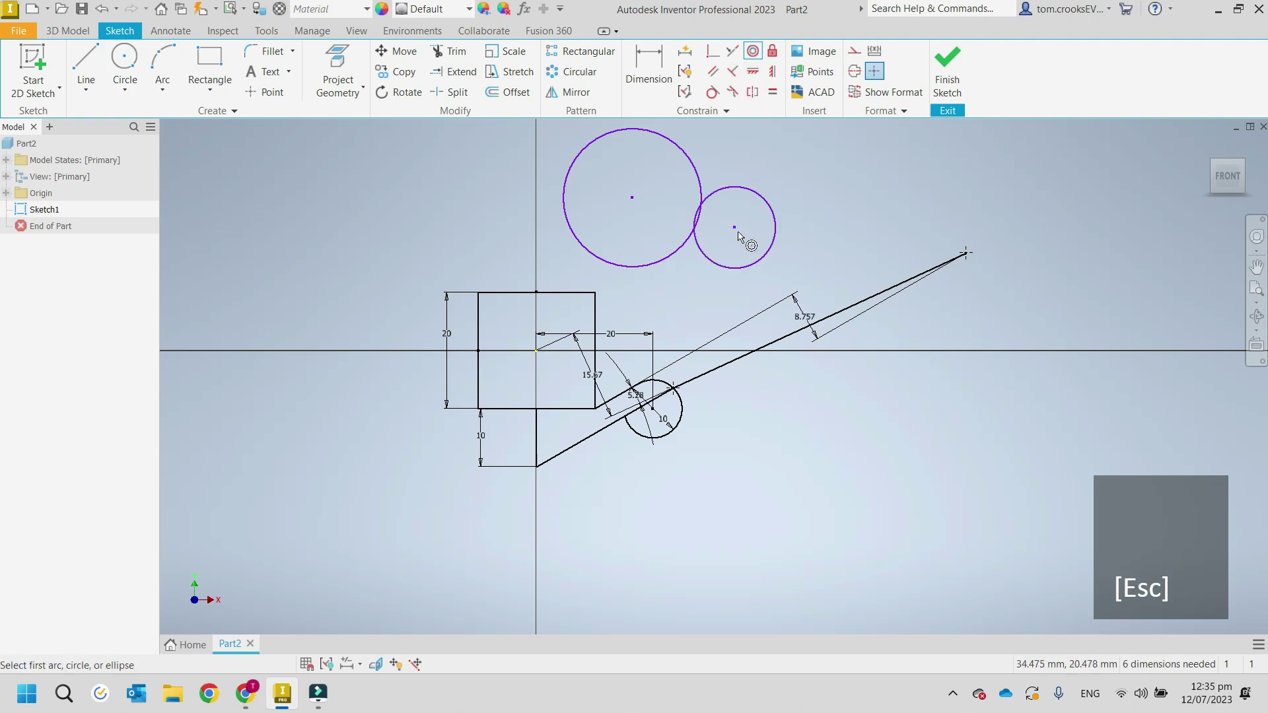
left_click(769, 205)
left_click(689, 157)
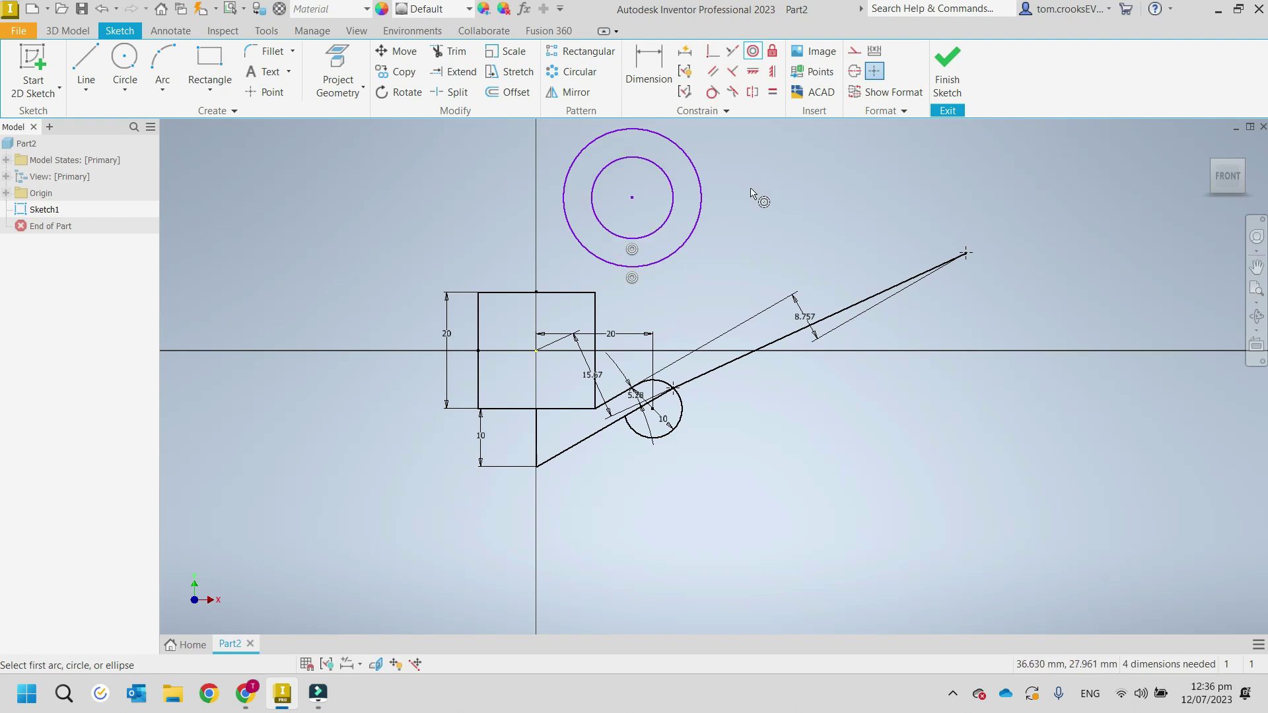
key("Escape")
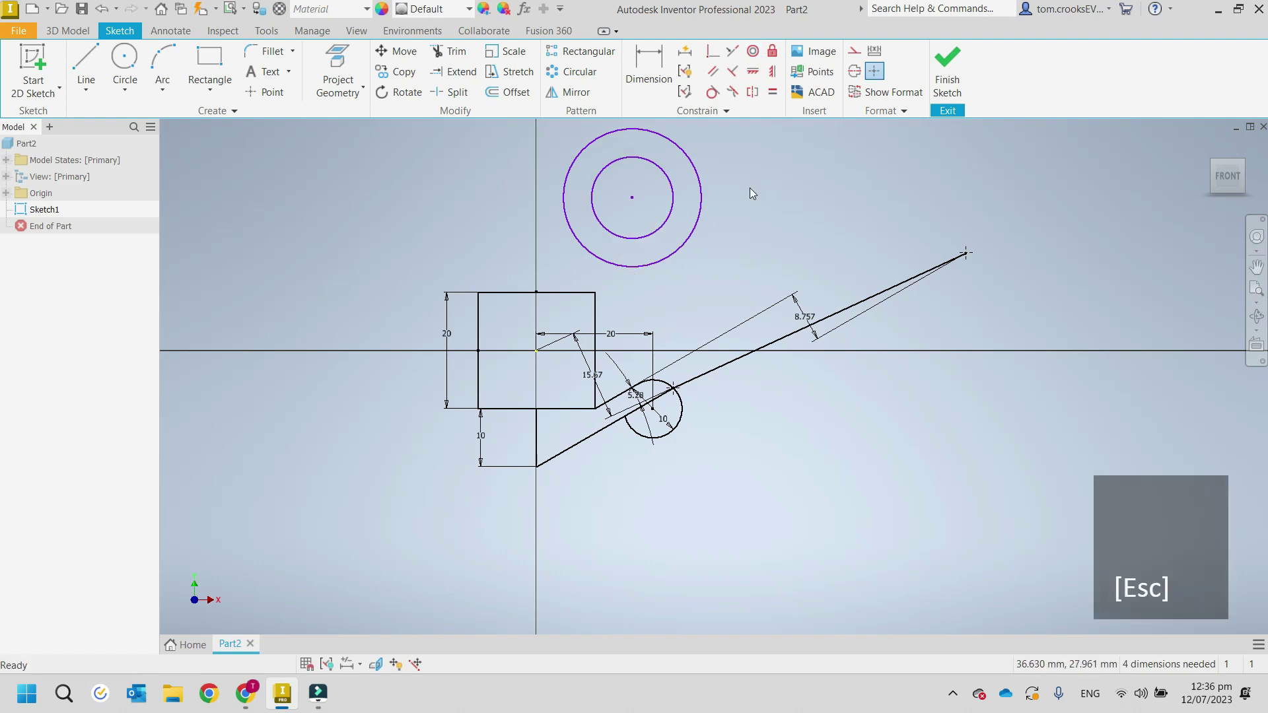
Step: Show all constraints in the sketch
middle_click_drag(392, 199, 369, 221)
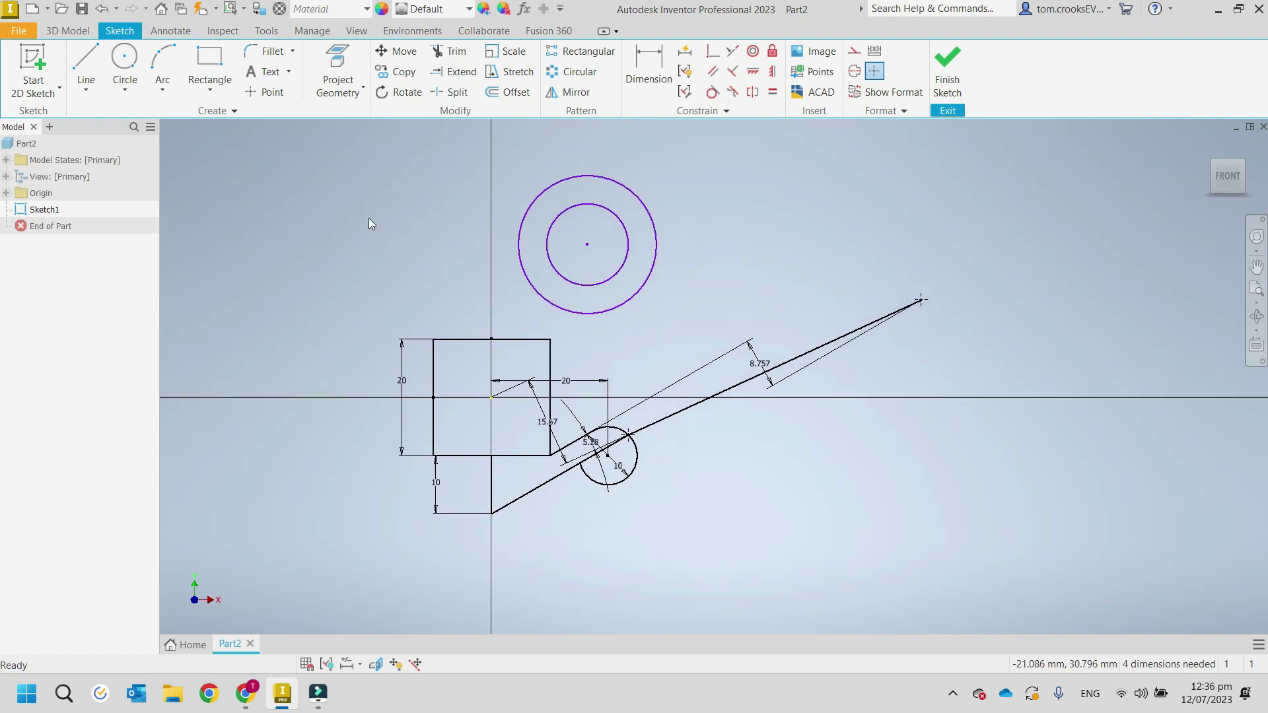
right_click(405, 241)
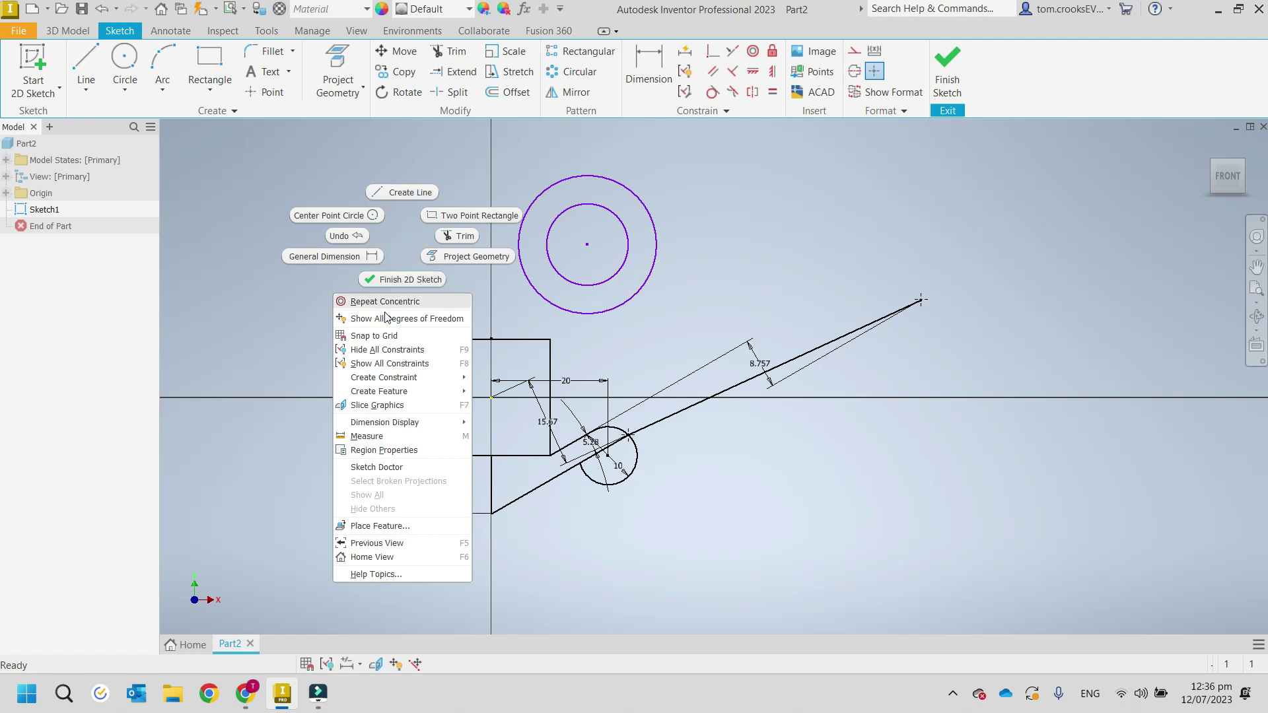
left_click(386, 364)
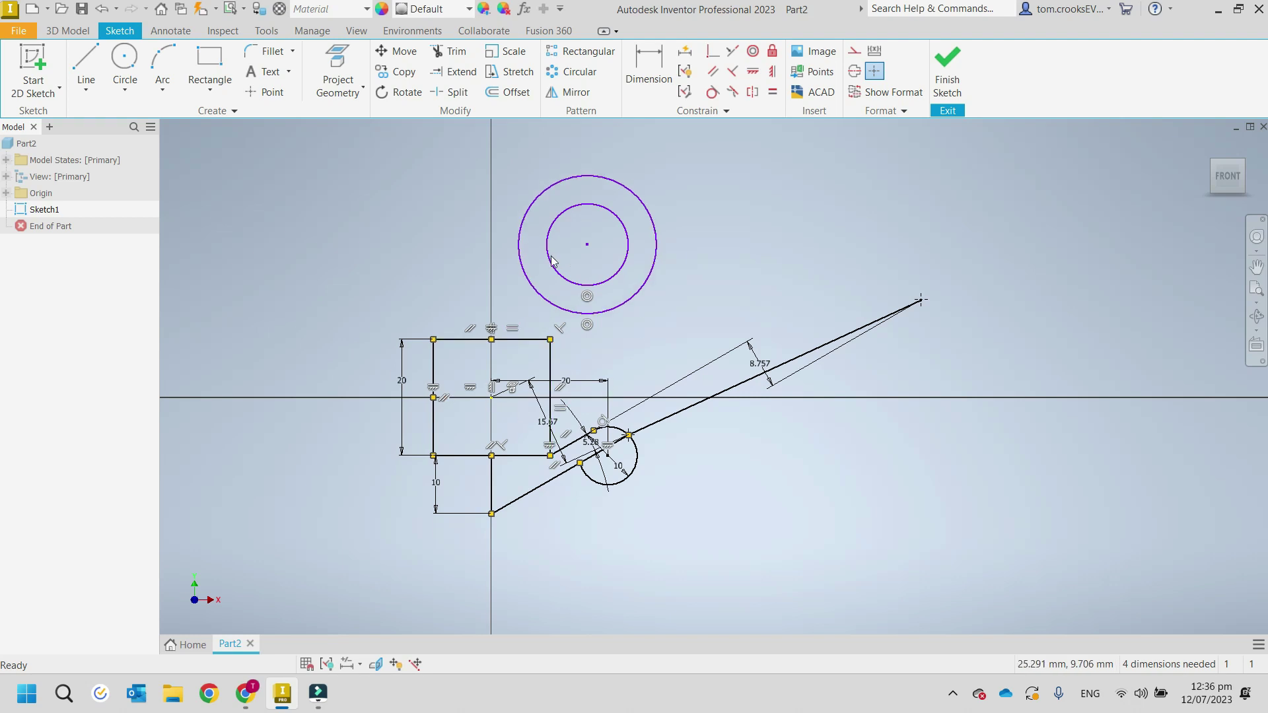
Step: Delete the equal constraint between the square's upper edge and right edge
scroll(468, 514, "up", 3)
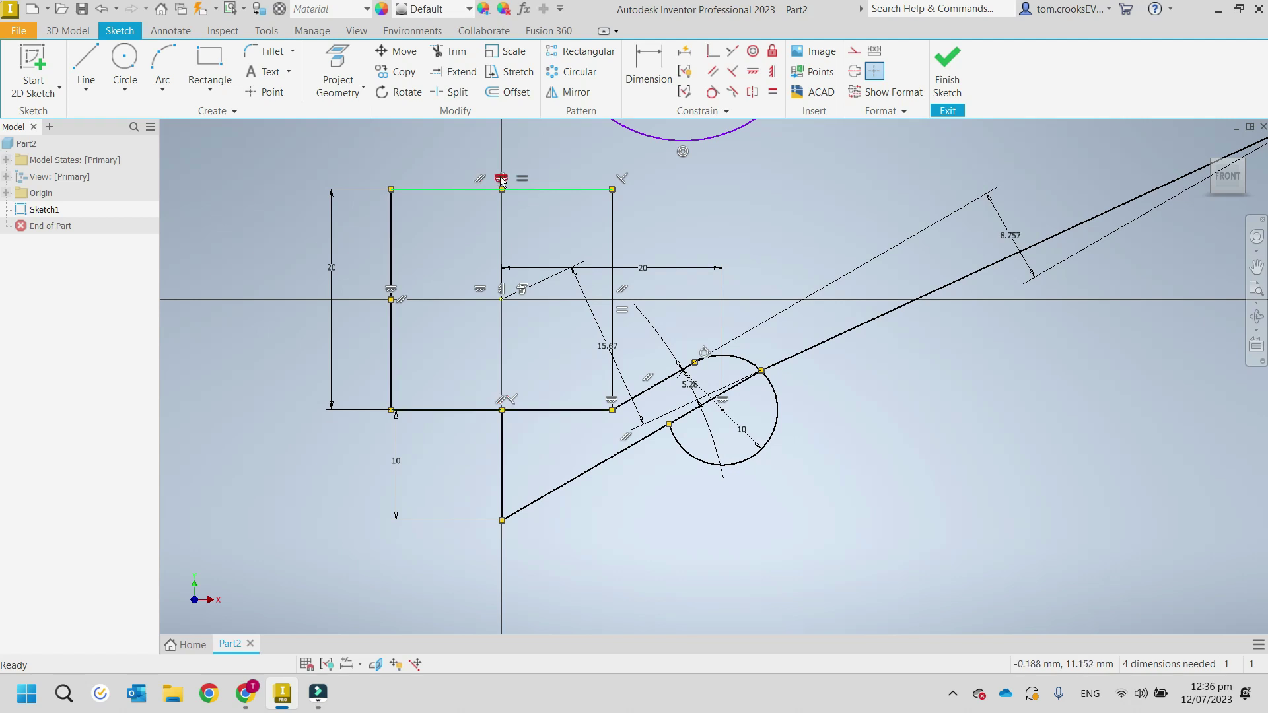
mouse_move(501, 182)
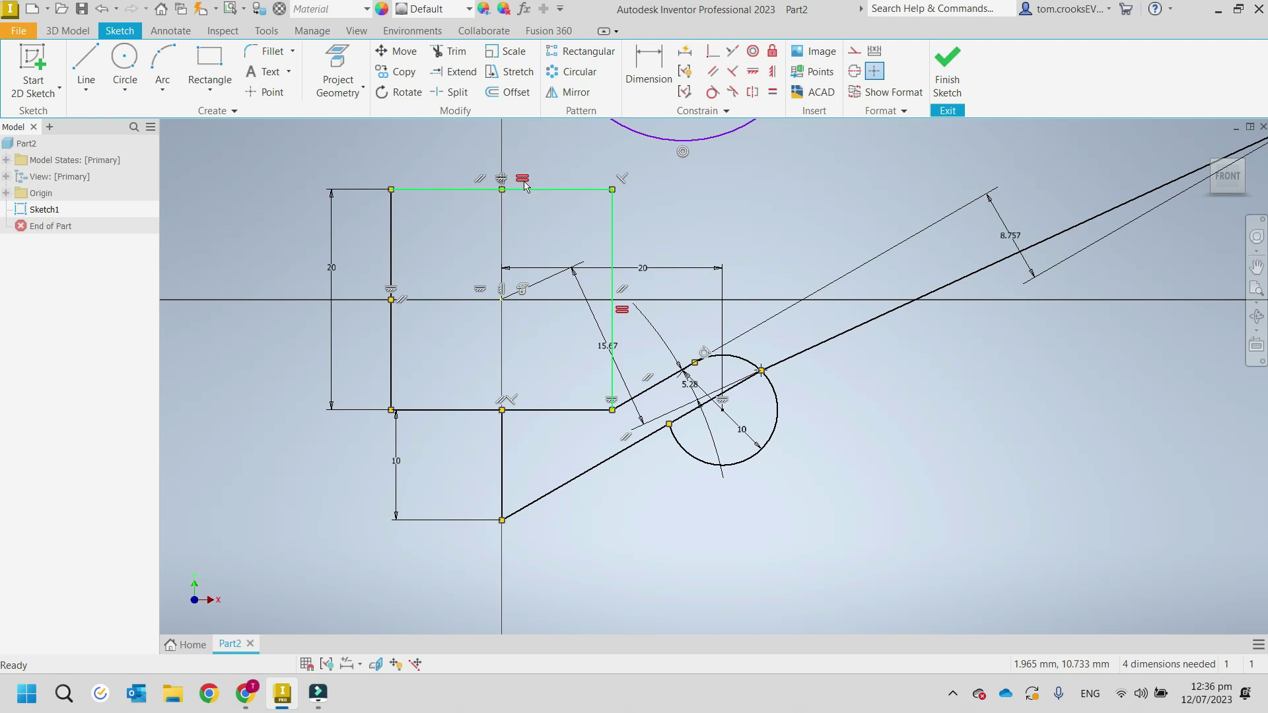
right_click(525, 185)
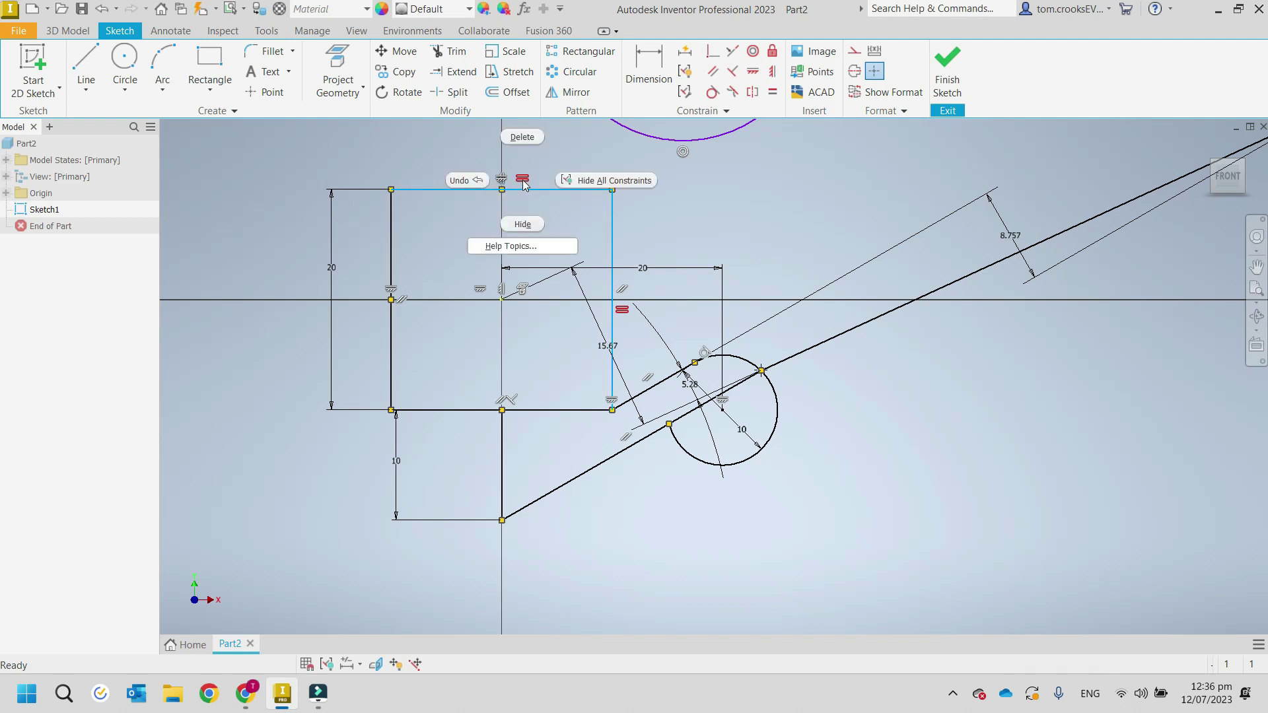
left_click(518, 146)
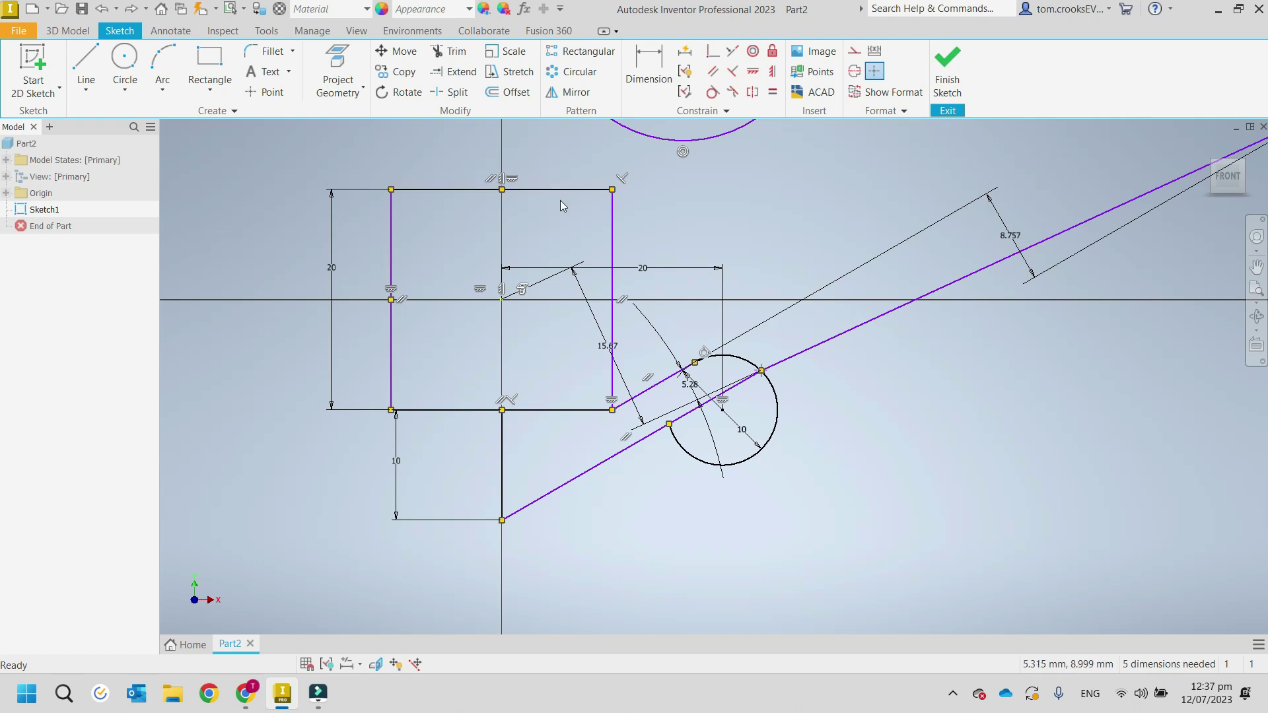
Step: Pull the square's right edge inward twice to make it a narrow upright rectangle around the vertical axis
left_click_drag(613, 250, 495, 259)
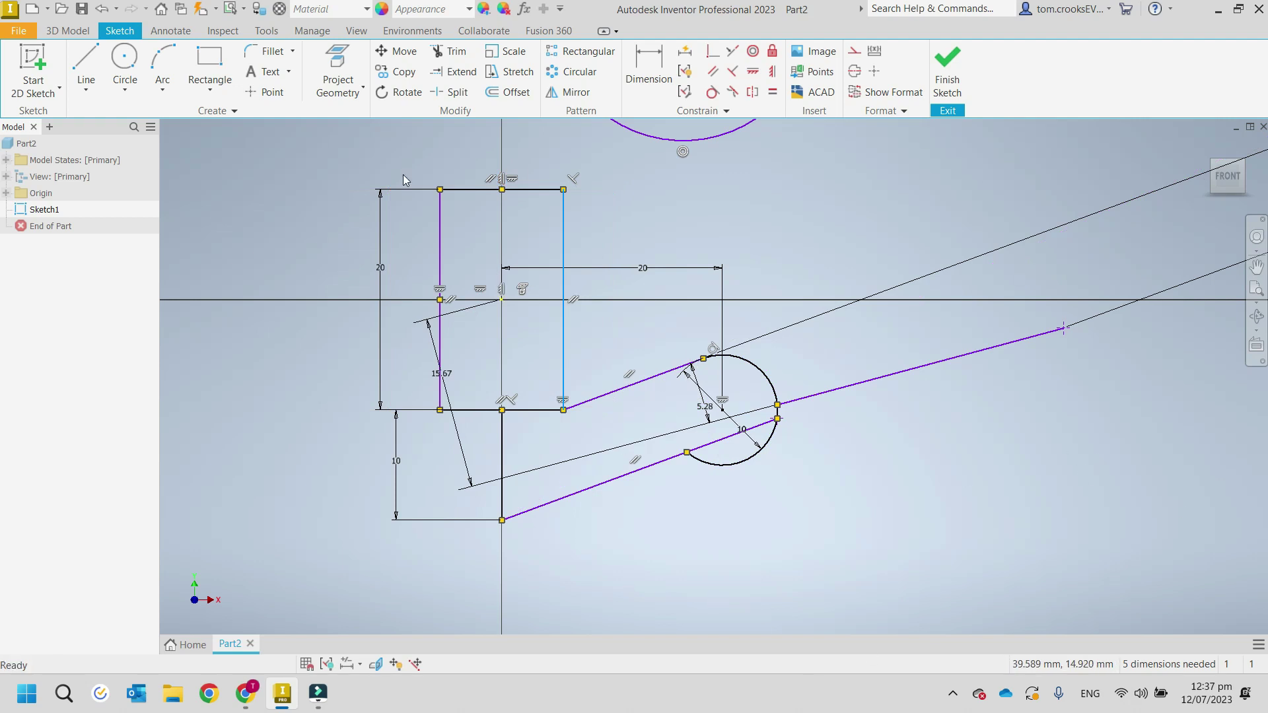
left_click_drag(564, 291, 532, 291)
scroll(615, 350, "up", 2)
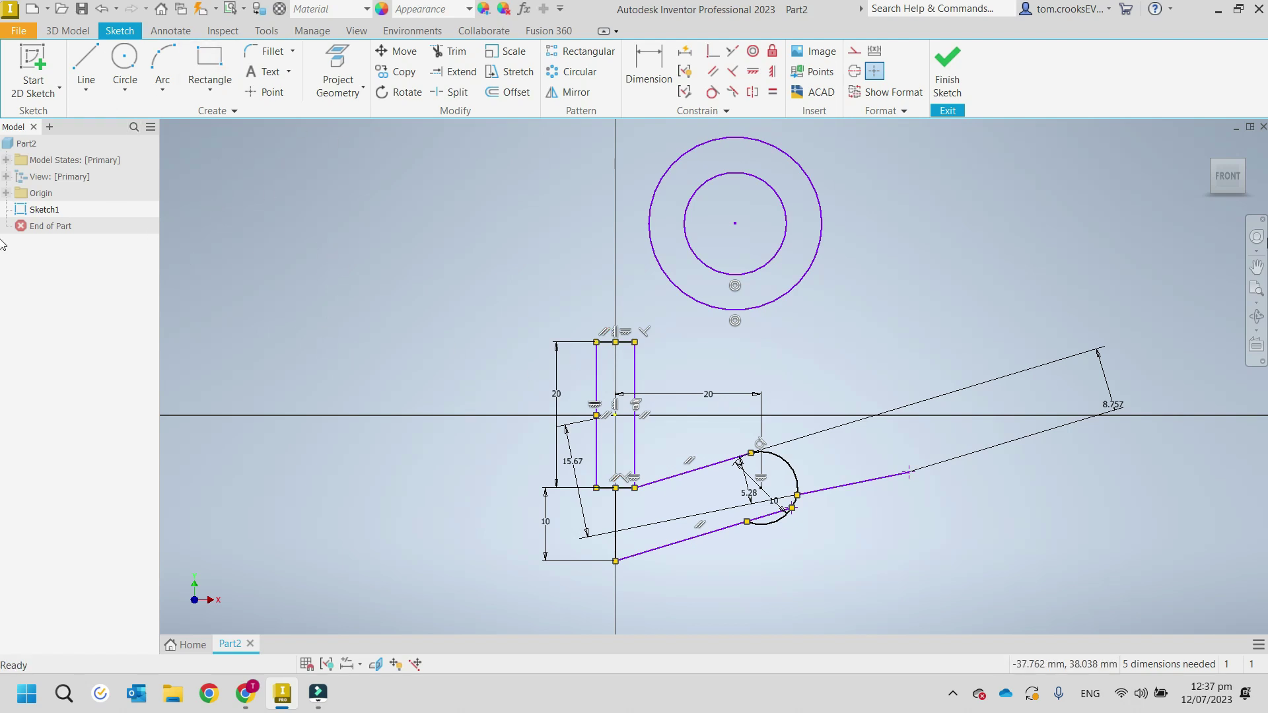
left_click(93, 95)
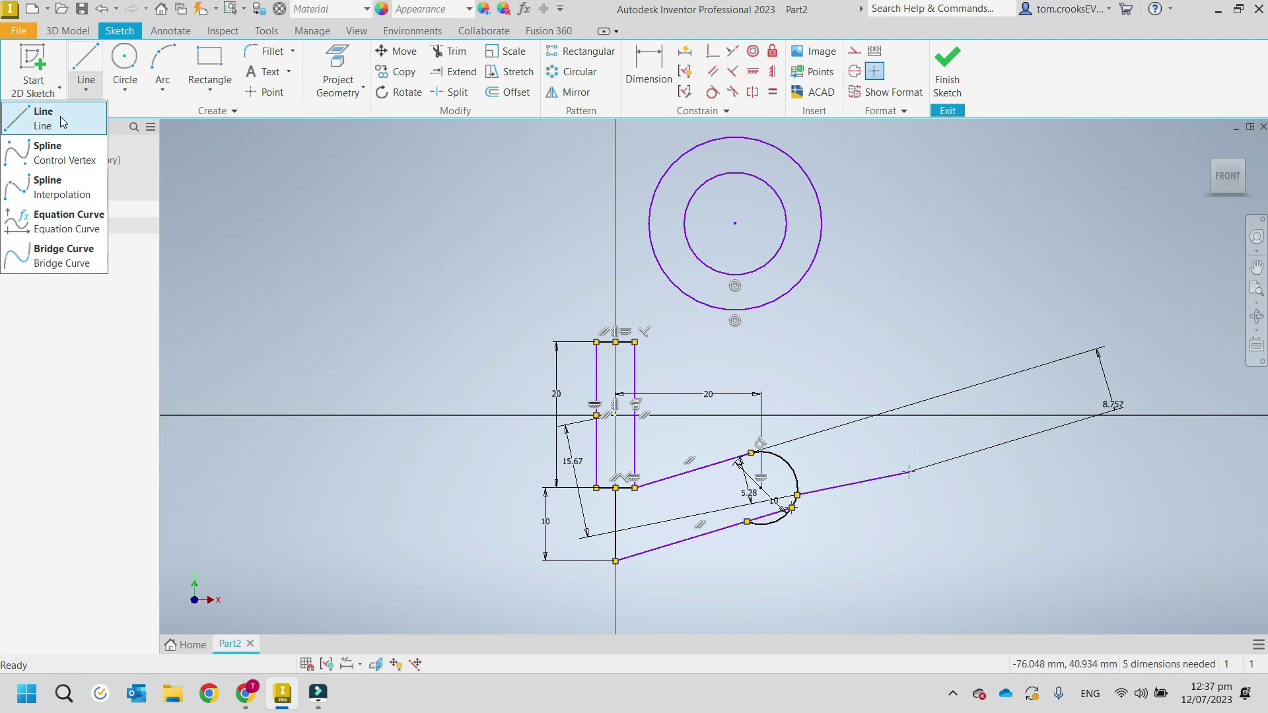
left_click(126, 93)
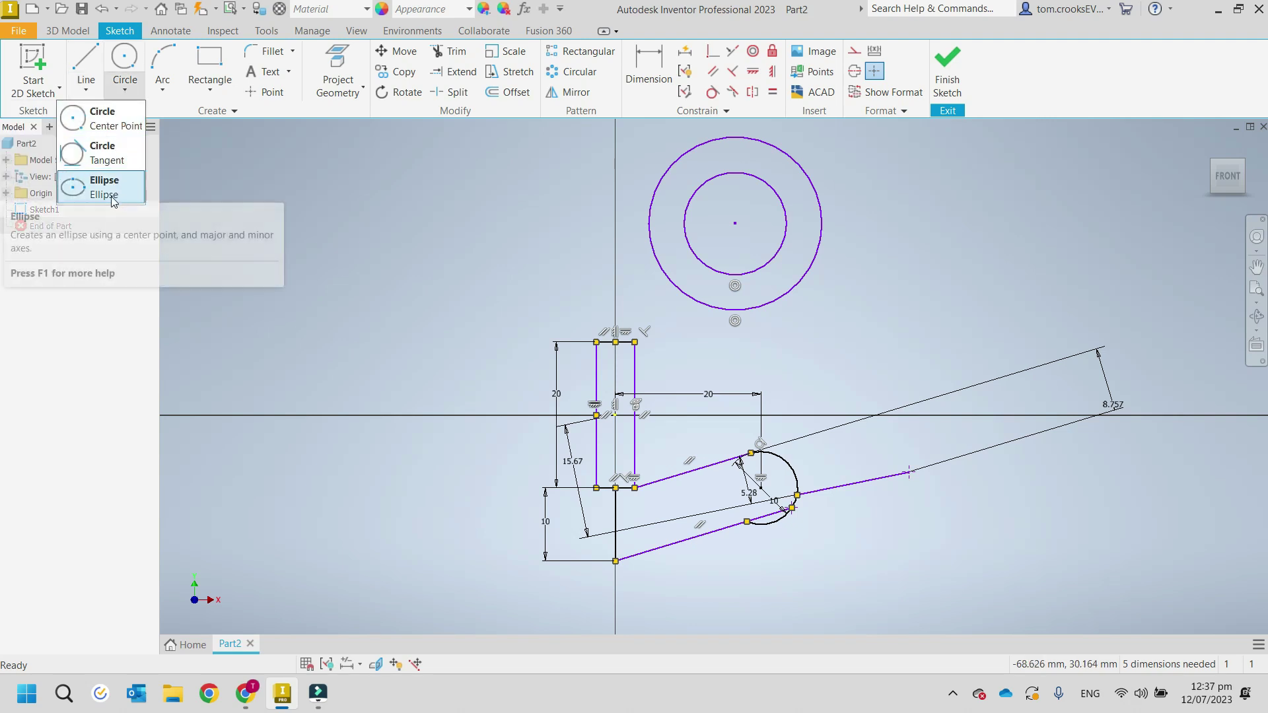
left_click(170, 92)
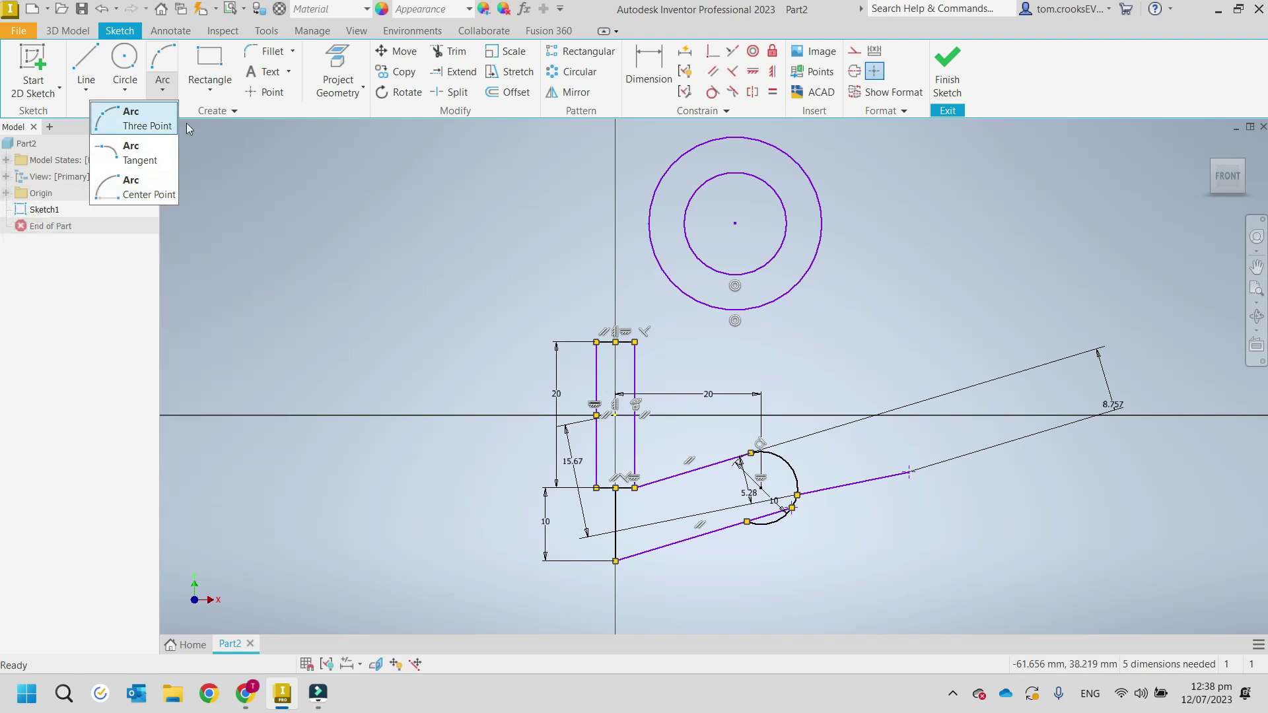
Step: Draw a wide Two Point Center rectangle centred on the concentric circles, extending past them on both sides
left_click(210, 92)
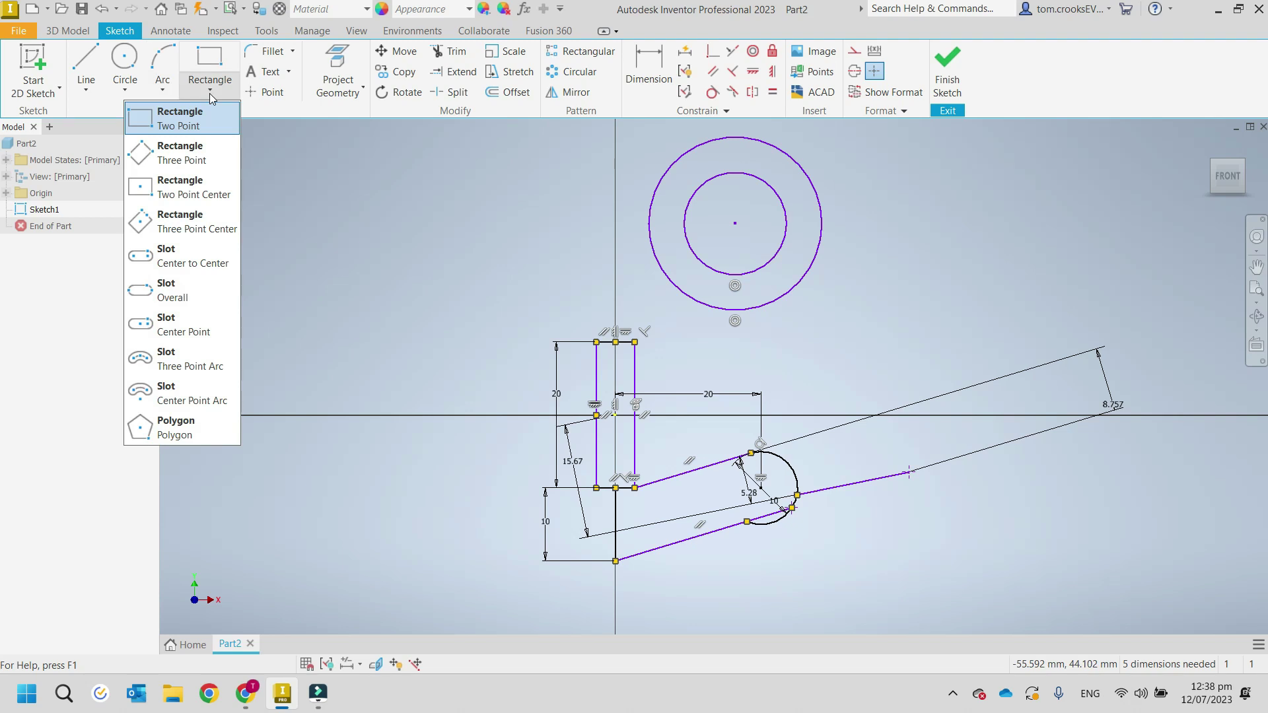
left_click(188, 194)
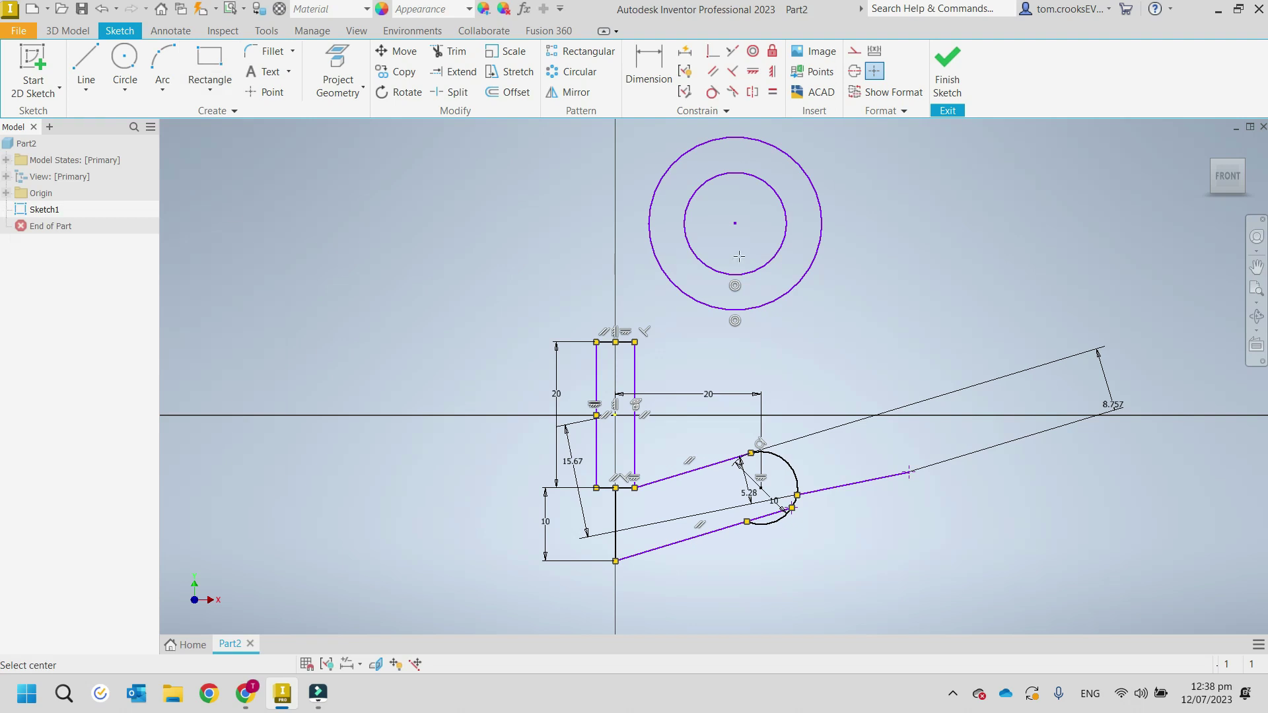
left_click(735, 223)
left_click(505, 165)
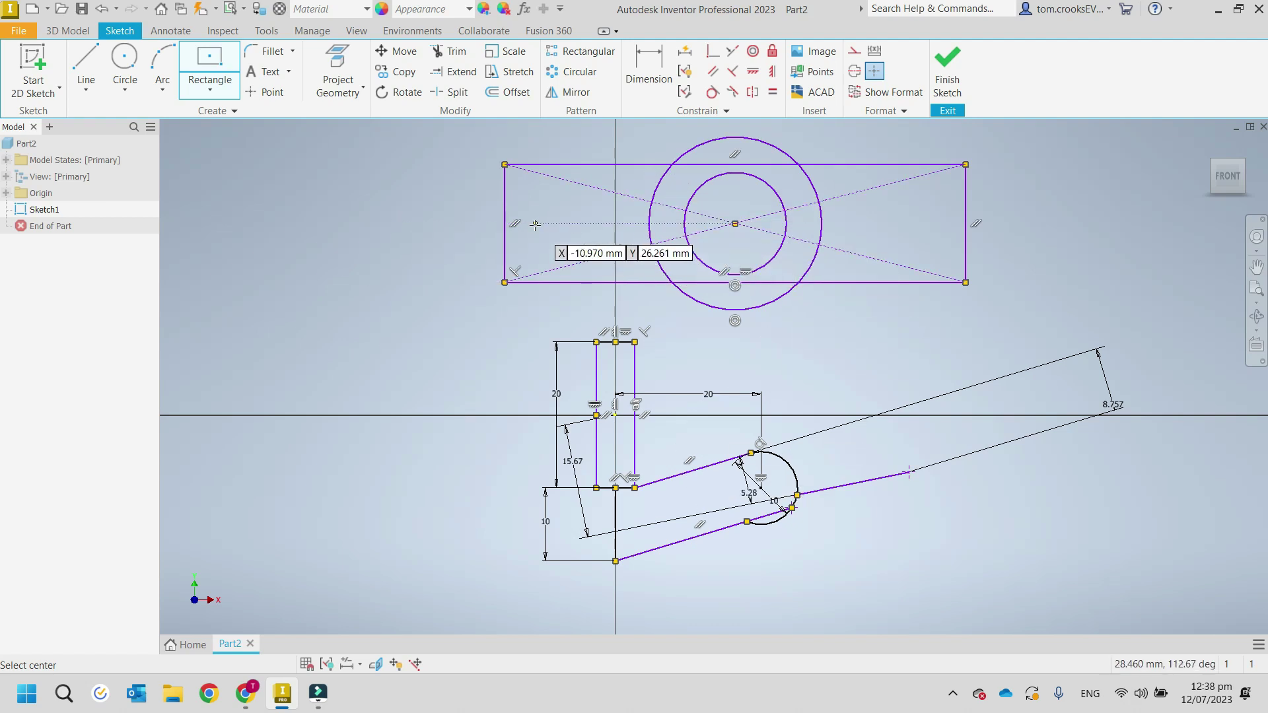
key("Escape")
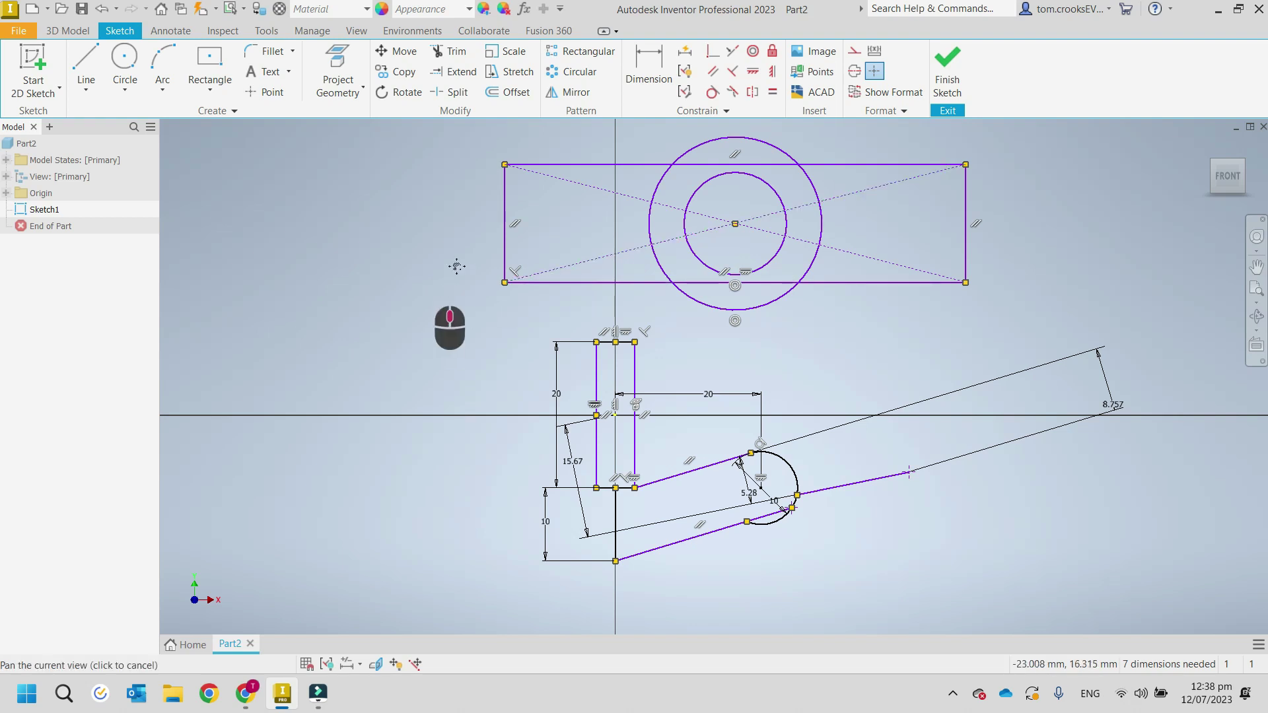
Step: Turn on construction mode for sketch geometry
middle_click_drag(448, 296, 465, 245)
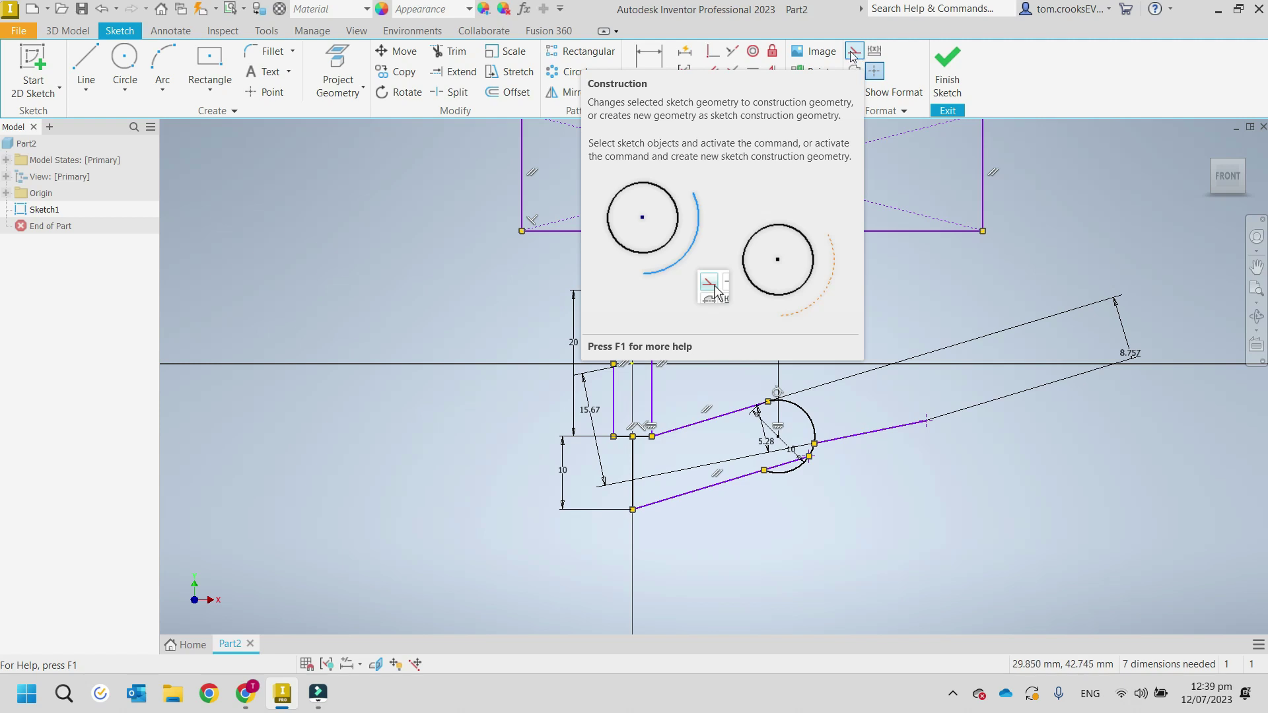
left_click(853, 53)
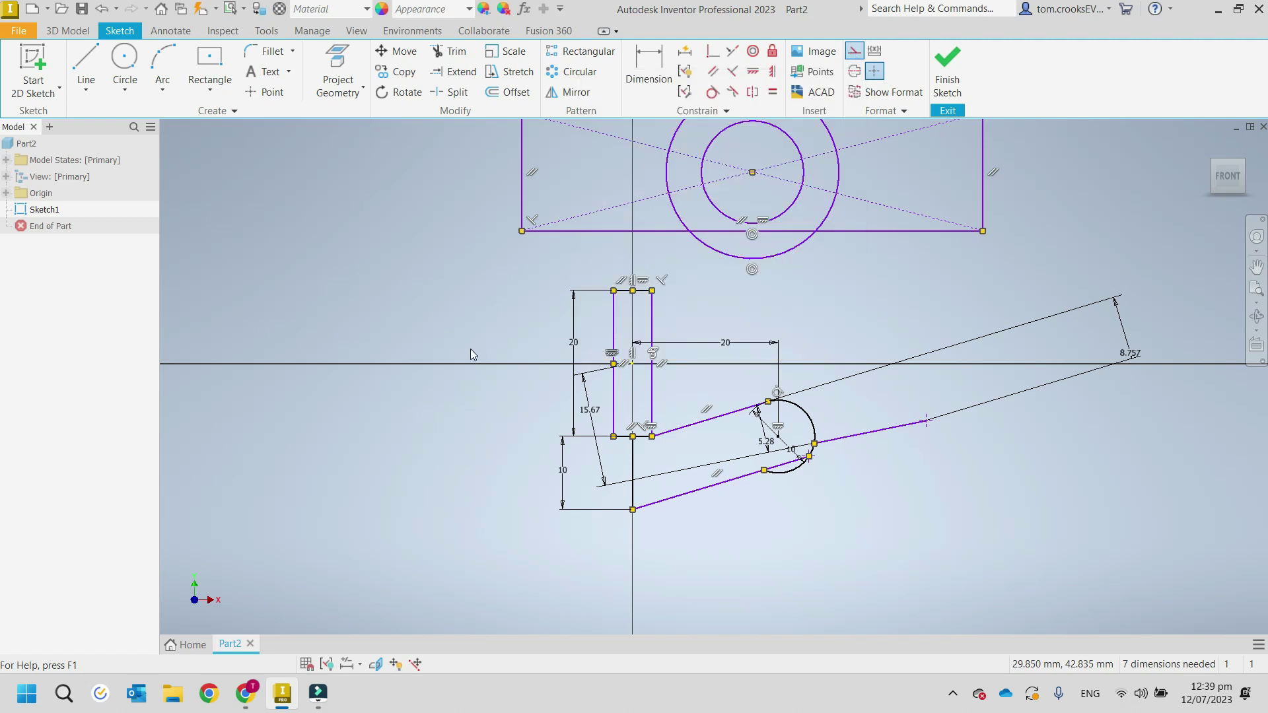
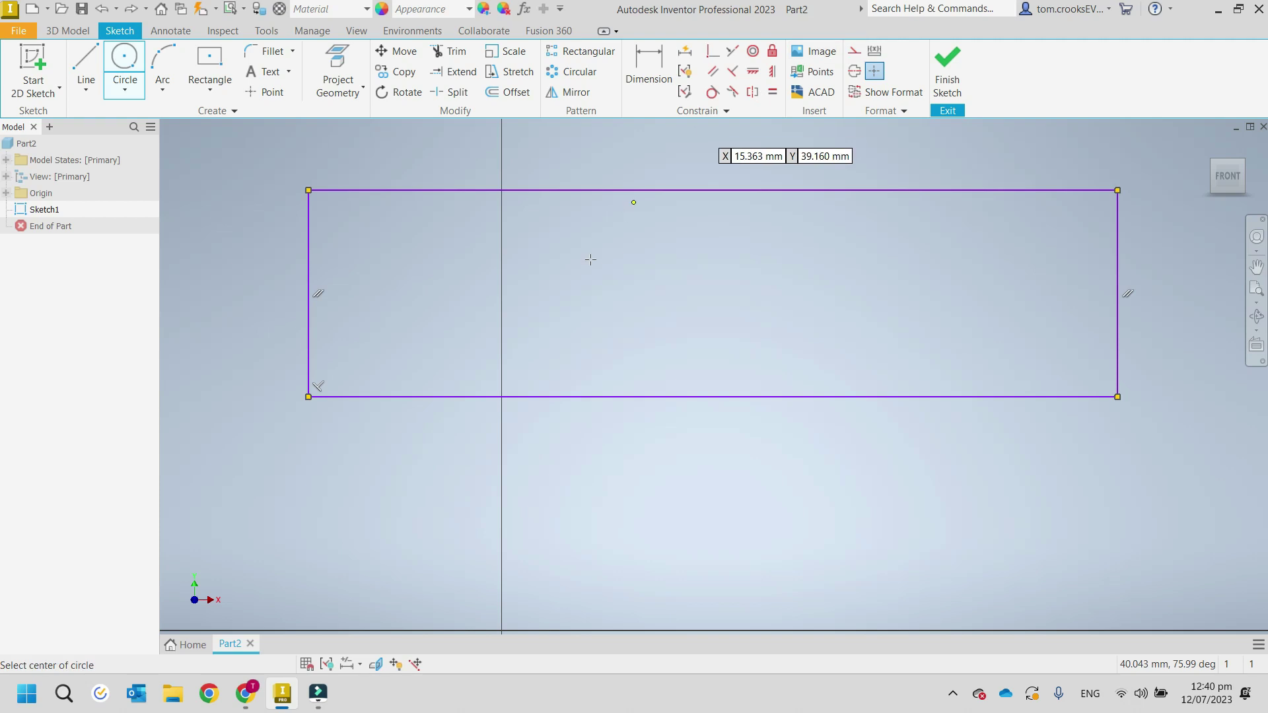
Step: Draw a 5 mm diameter circle inside the wide rectangle near its left end, at mid-height
left_click(426, 292)
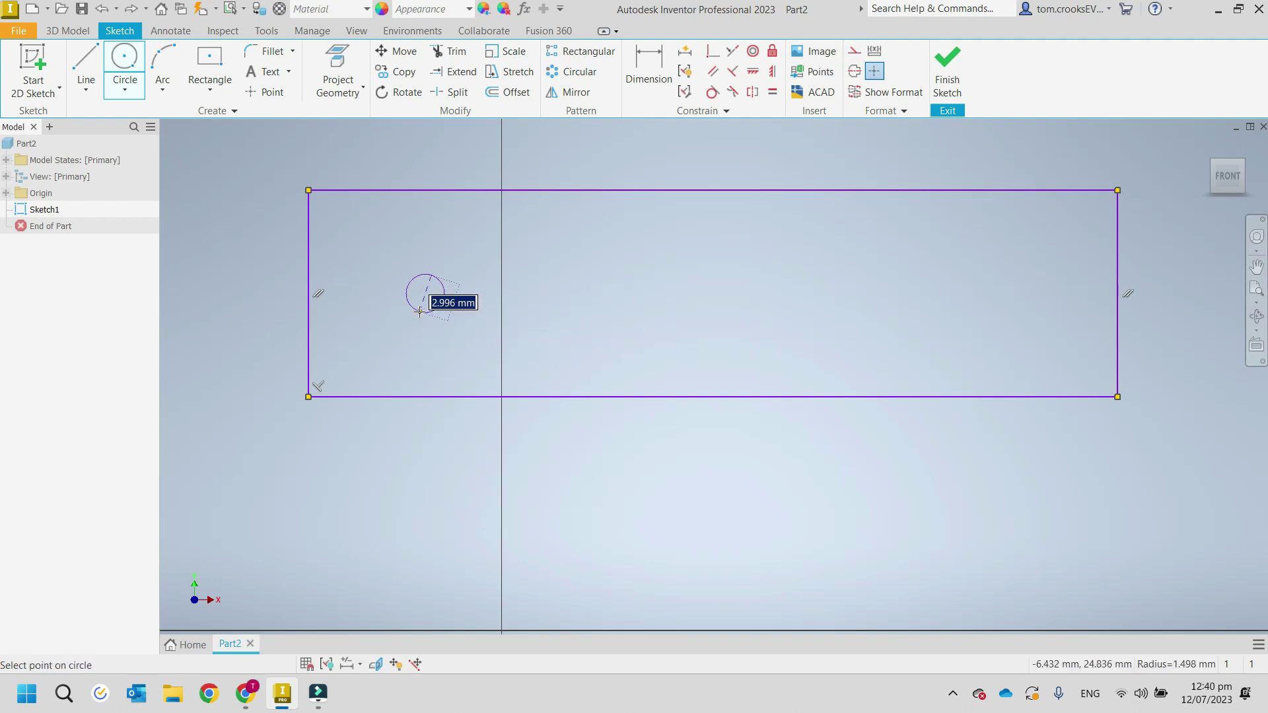
type("5")
key("Return")
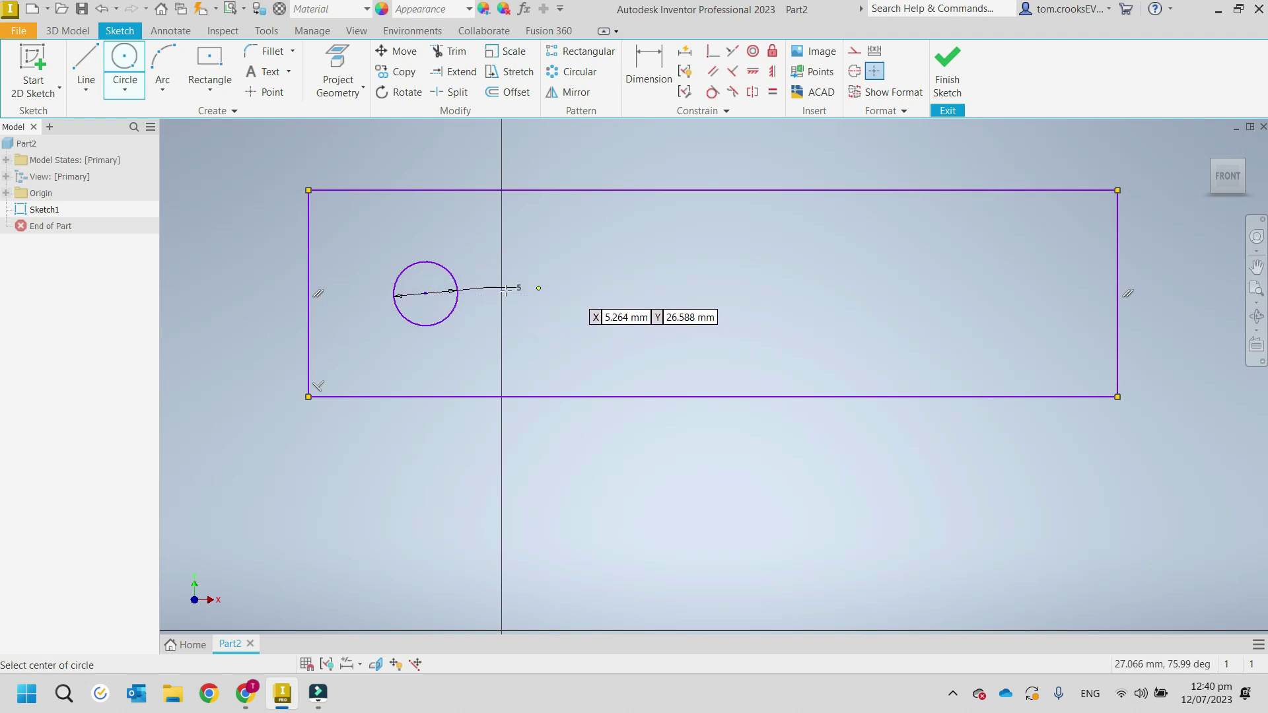
Step: Draw four more circles of varying size in a horizontal row to the right of the 5 mm circle
left_click(570, 292)
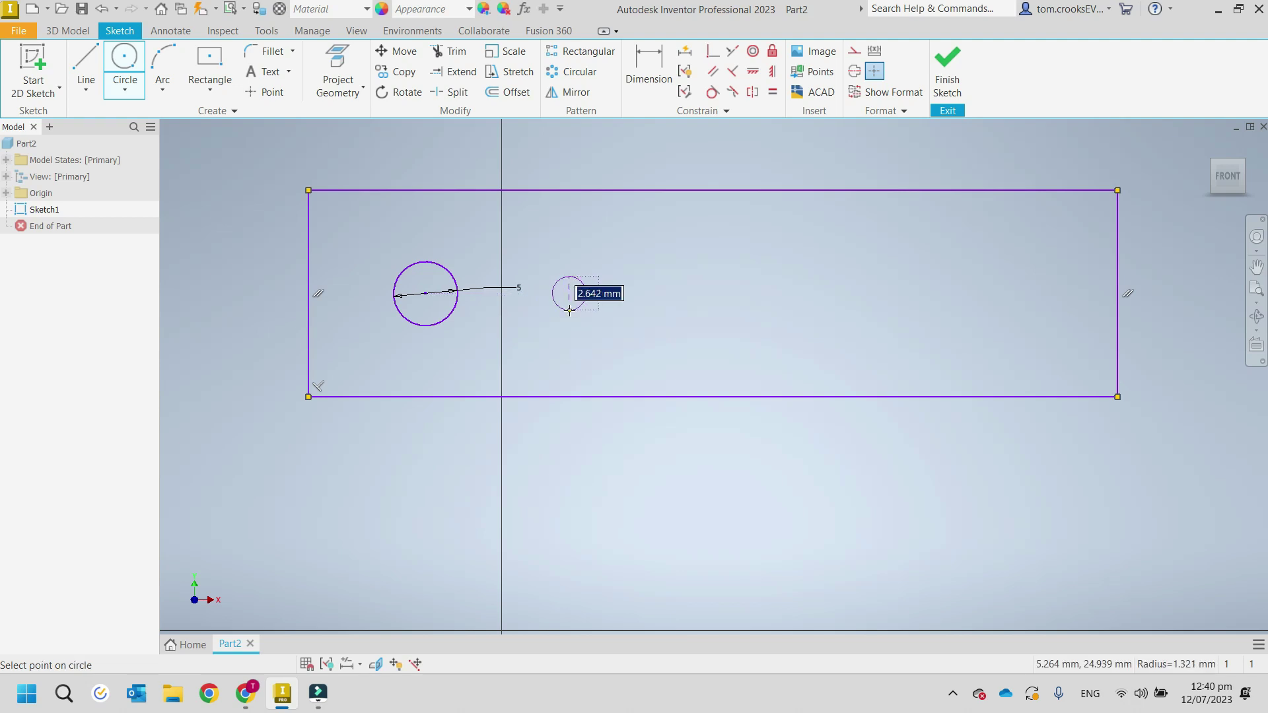
left_click(570, 310)
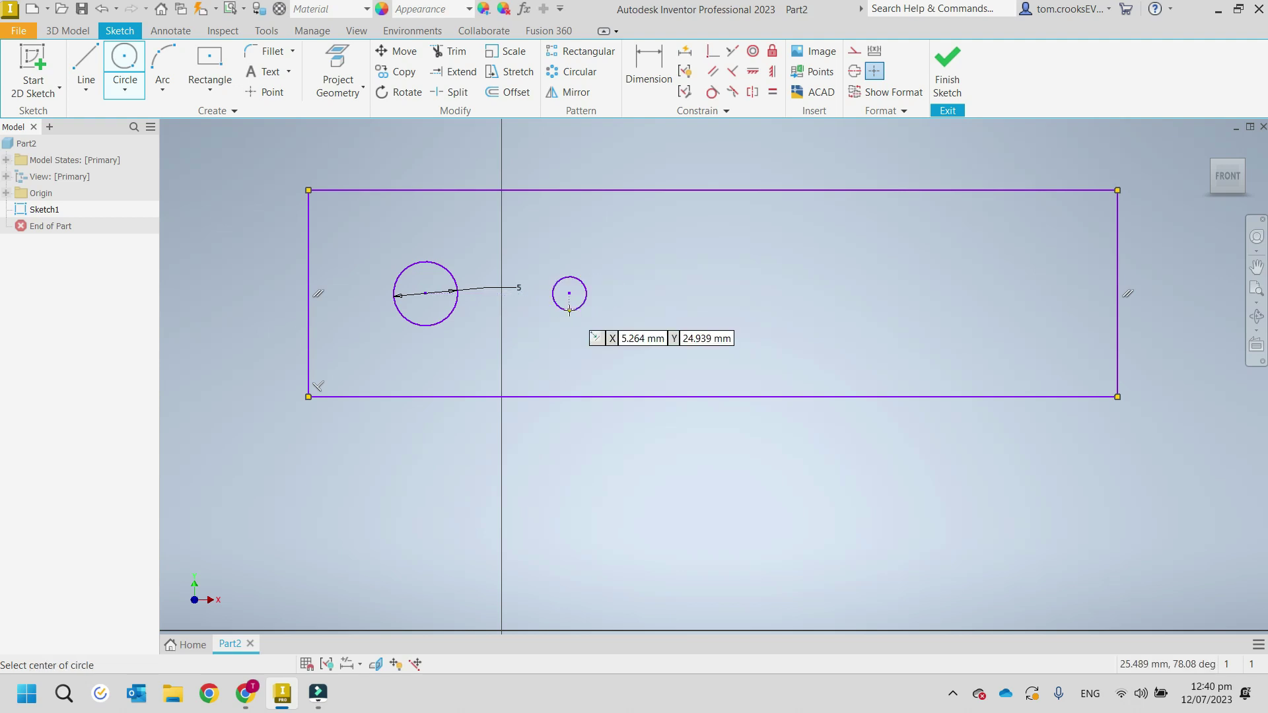
left_click(688, 293)
left_click(693, 318)
left_click(794, 293)
left_click(799, 317)
left_click(888, 293)
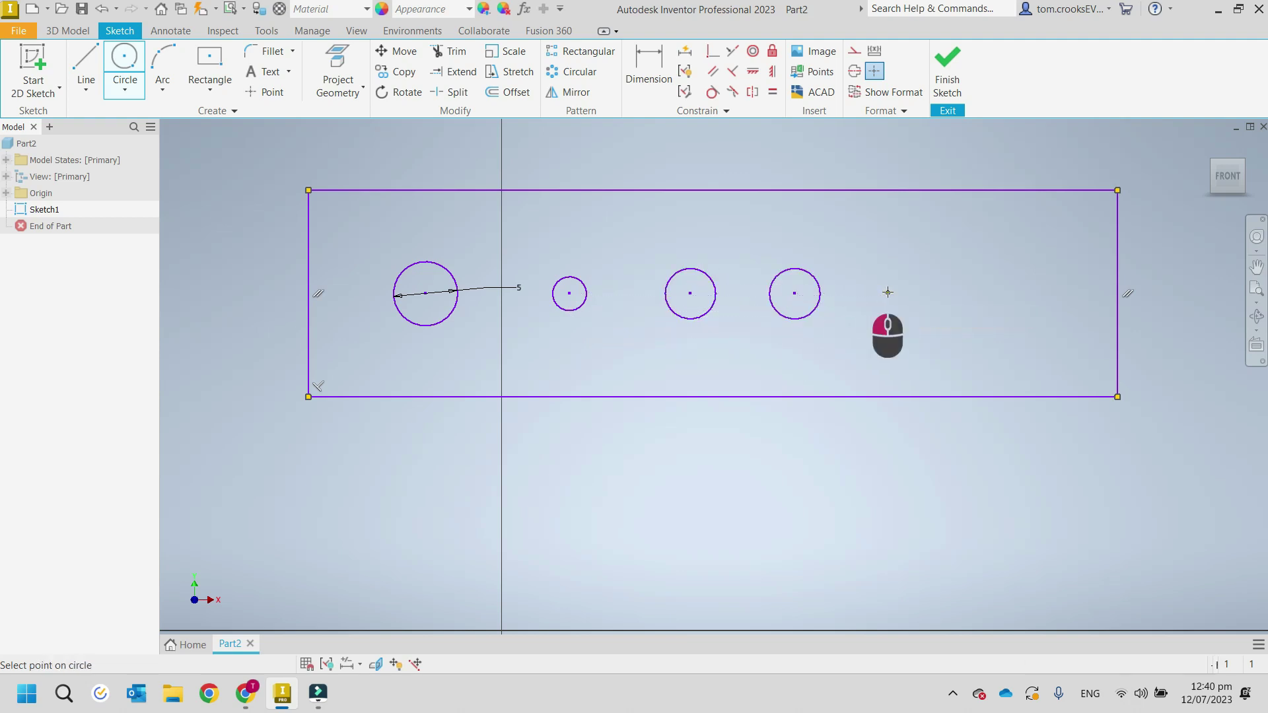
left_click(886, 311)
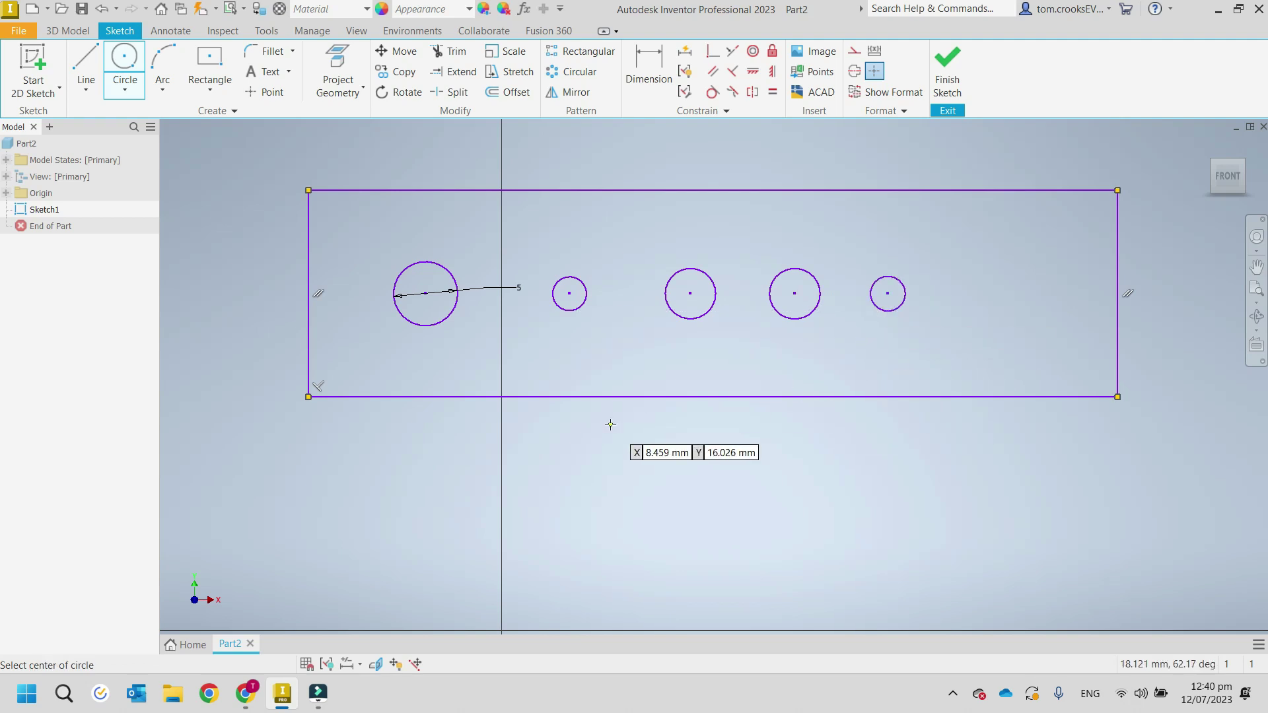
key("Escape")
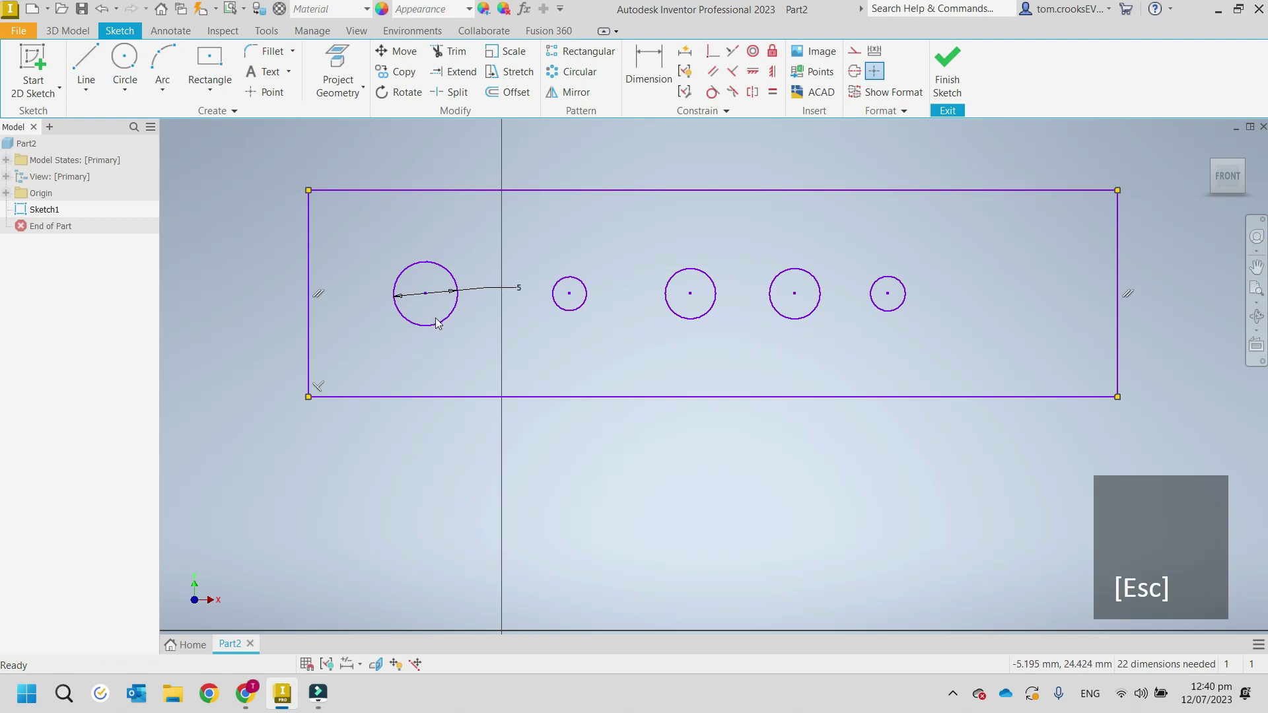
Step: Apply equal constraints between neighbouring circles so all five in the row match the 5 mm circle
left_click(772, 94)
left_click(553, 291)
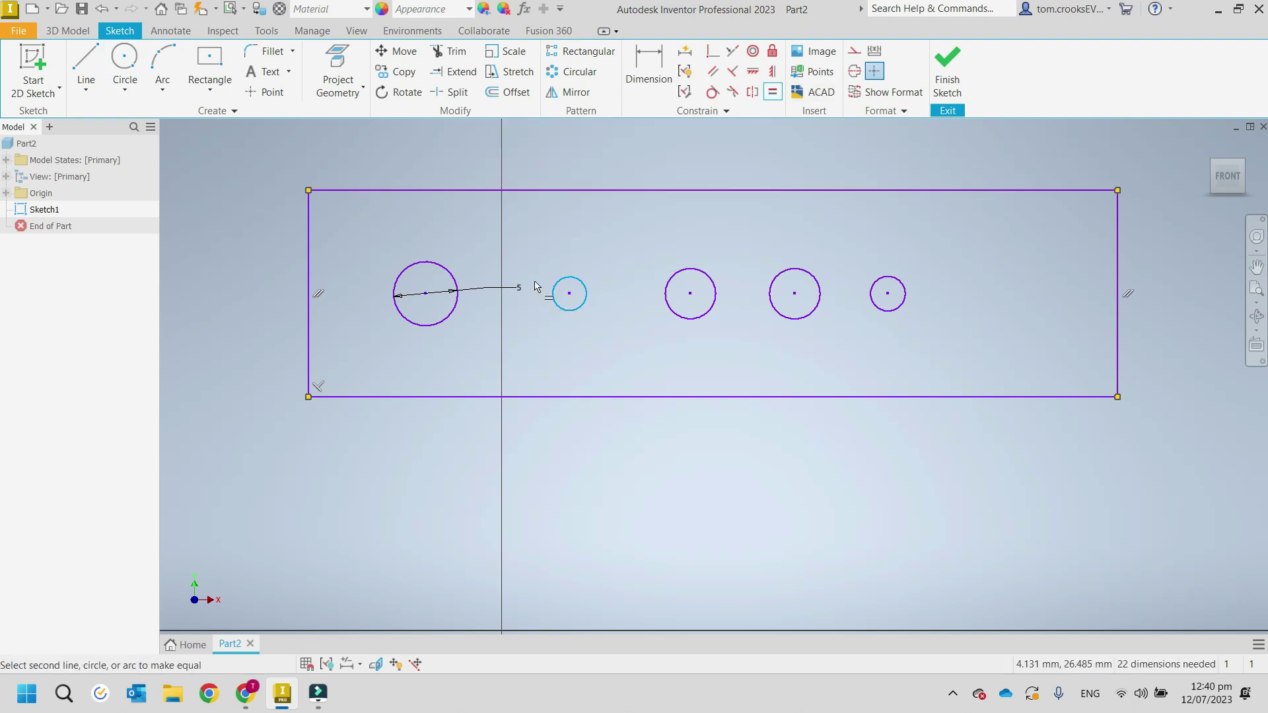
left_click(447, 273)
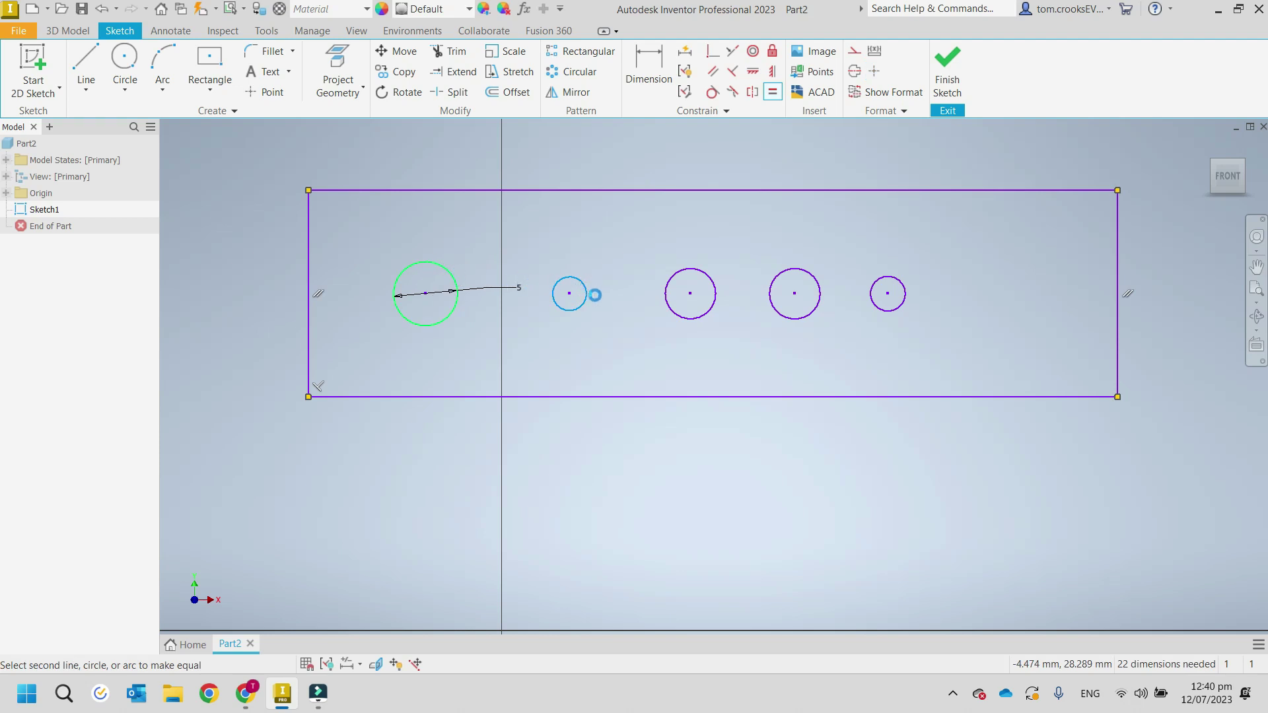
left_click(667, 291)
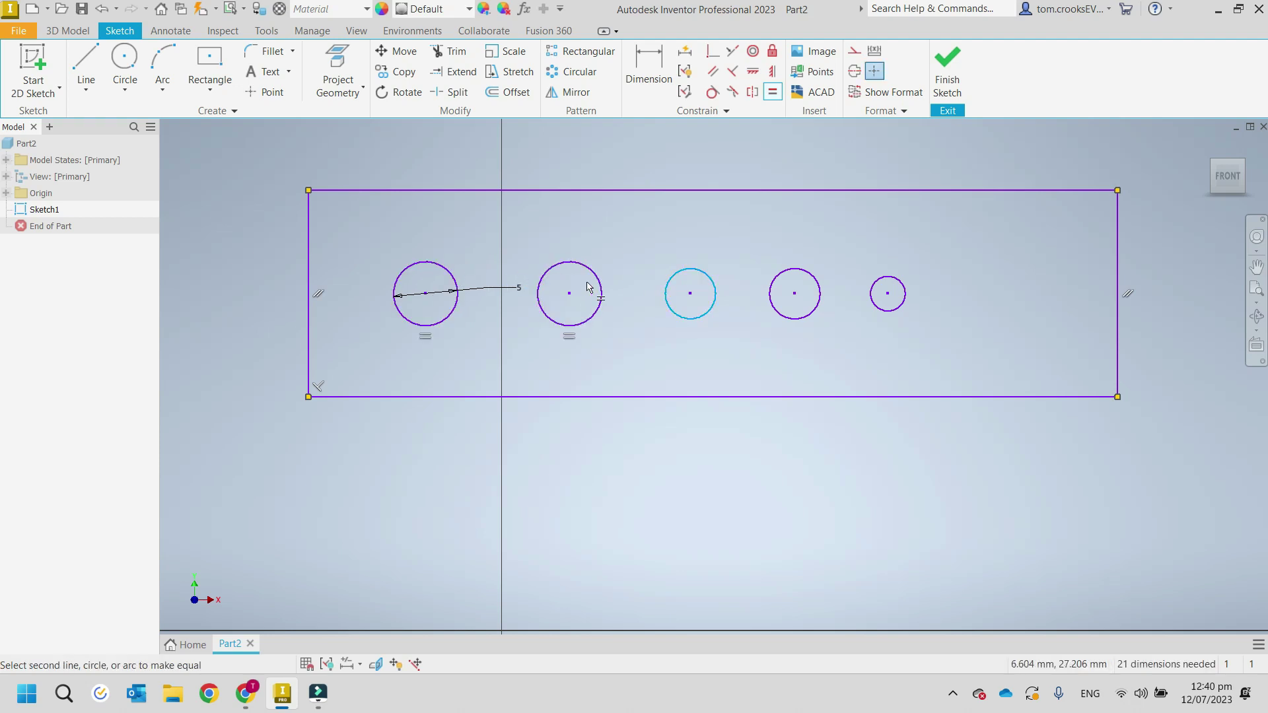
left_click(599, 284)
left_click(778, 276)
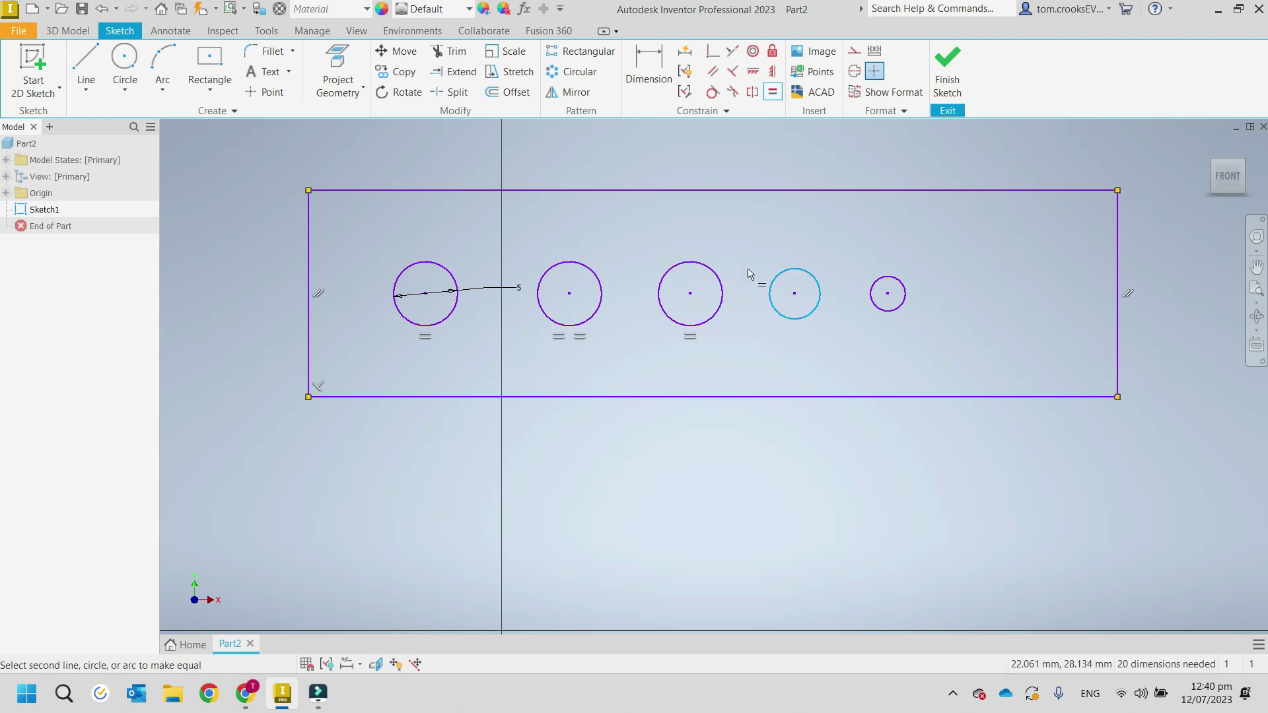
left_click(712, 277)
left_click(870, 286)
left_click(818, 286)
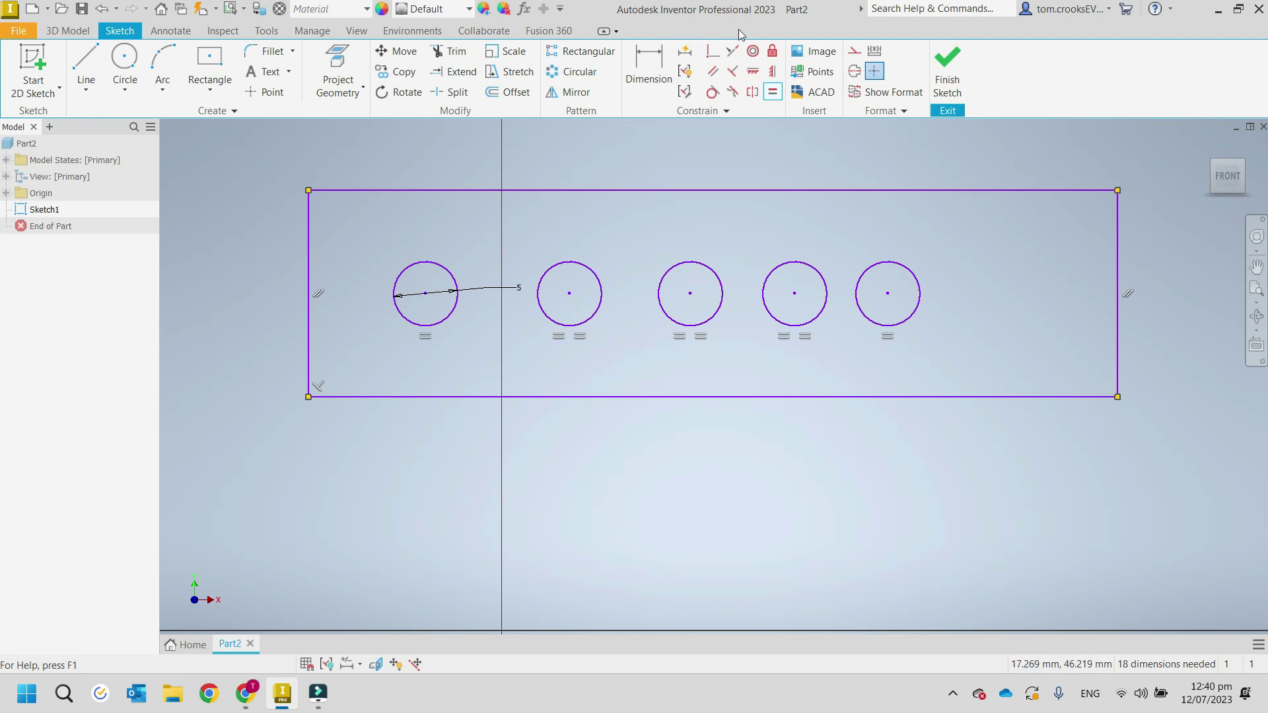
Step: Draw a chain of four horizontal construction lines joining the centres of the five circles in the row
left_click(852, 53)
left_click(86, 66)
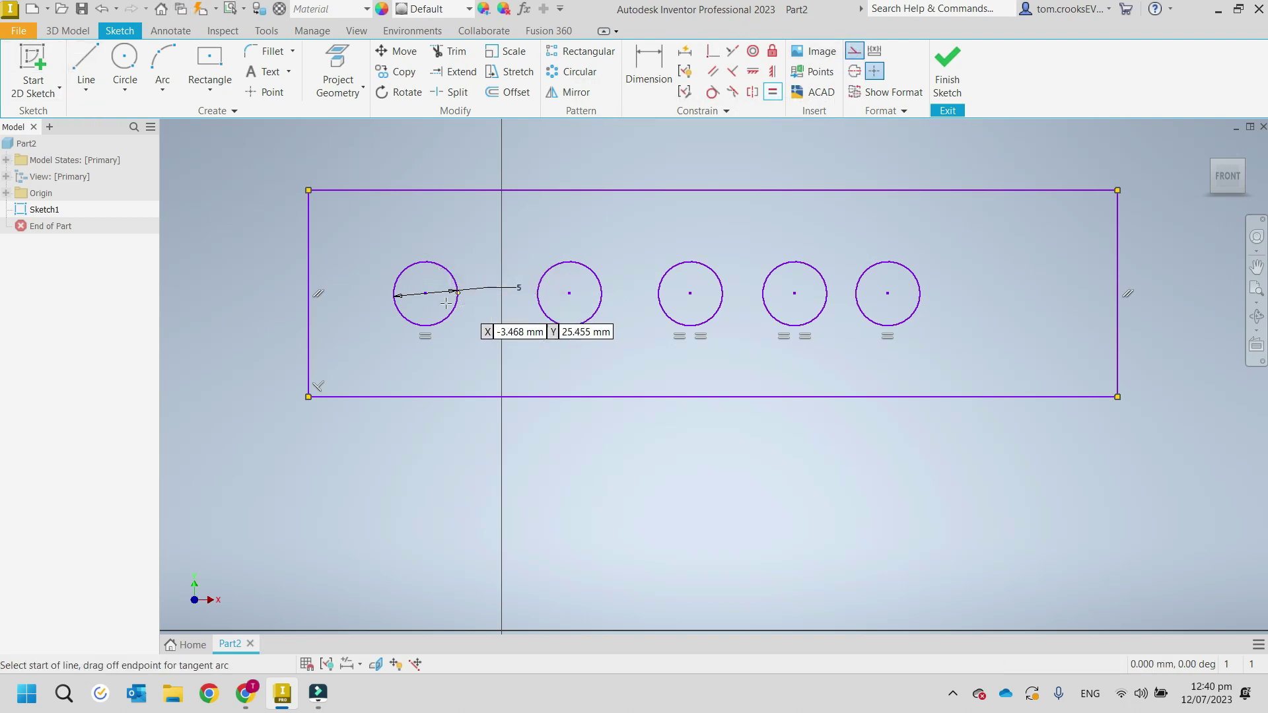
left_click(426, 293)
left_click(570, 293)
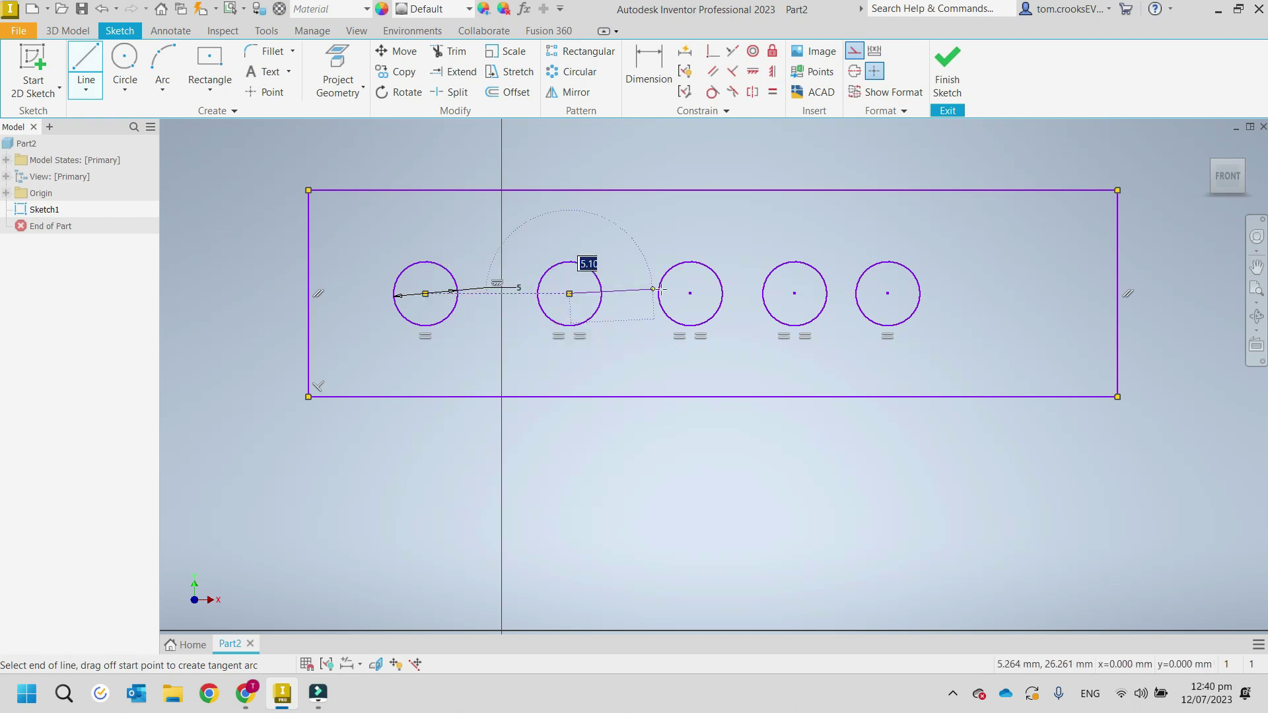
left_click(690, 293)
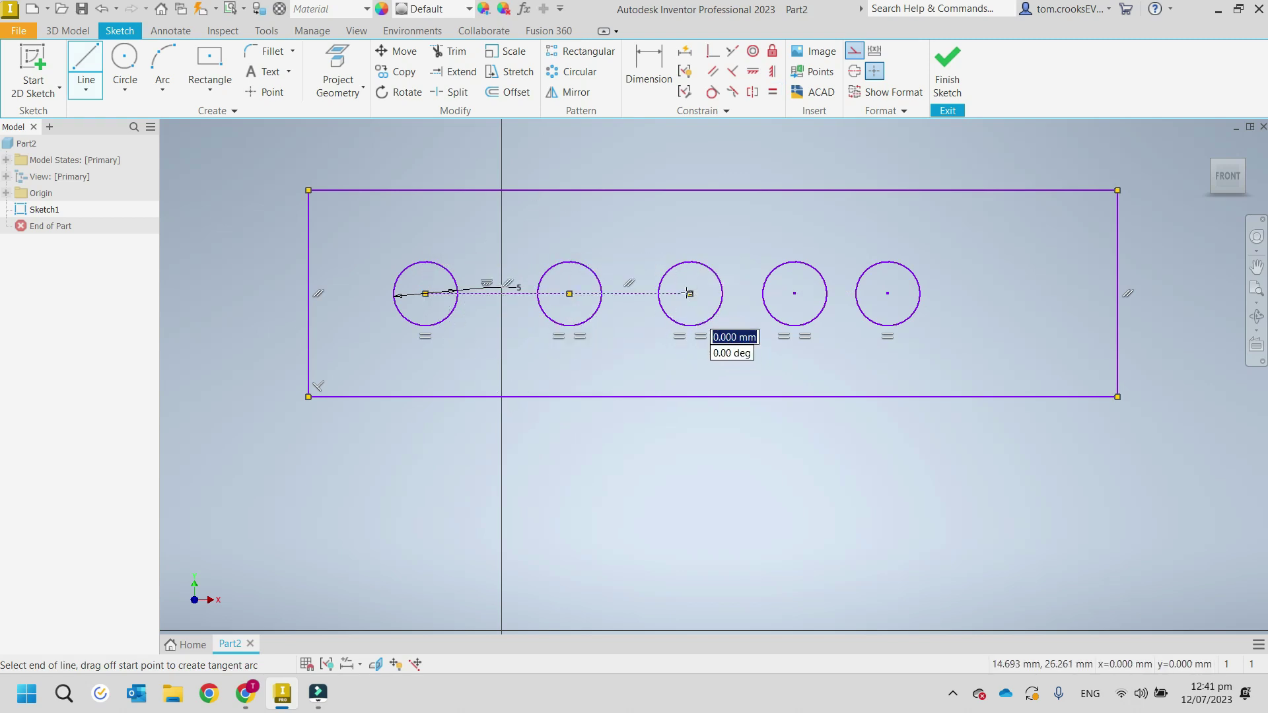
left_click(796, 293)
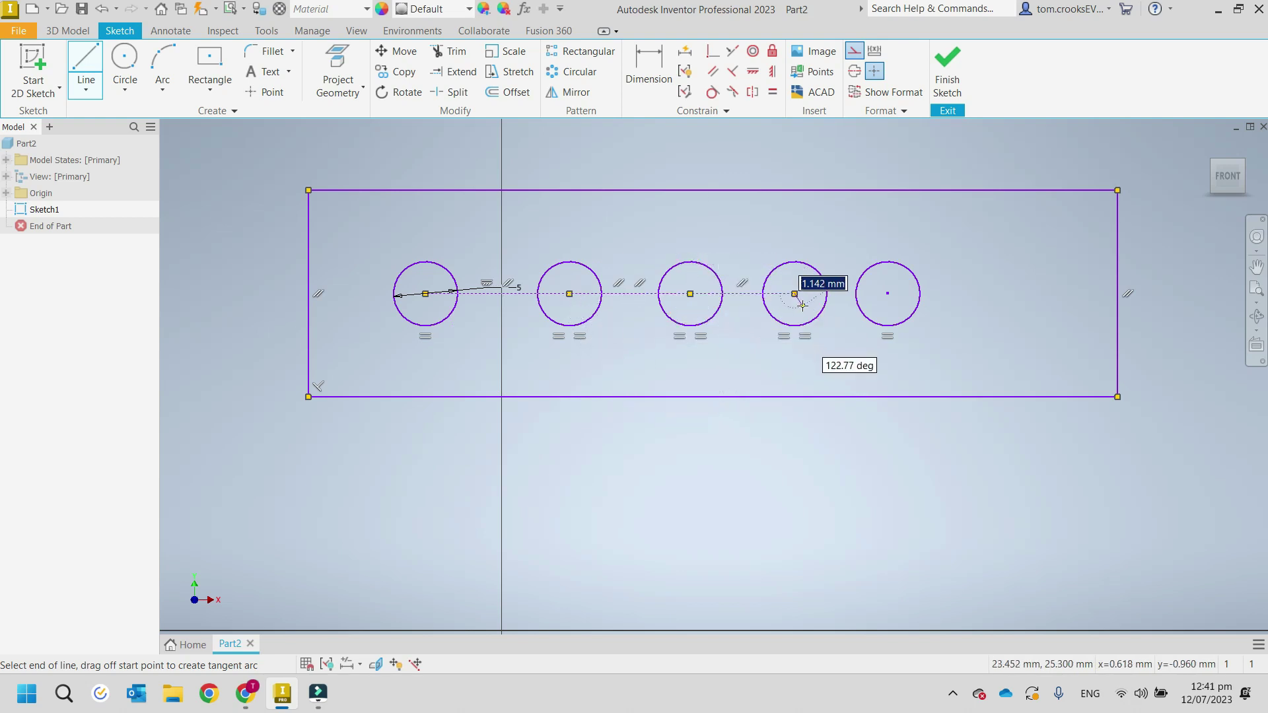
left_click(888, 293)
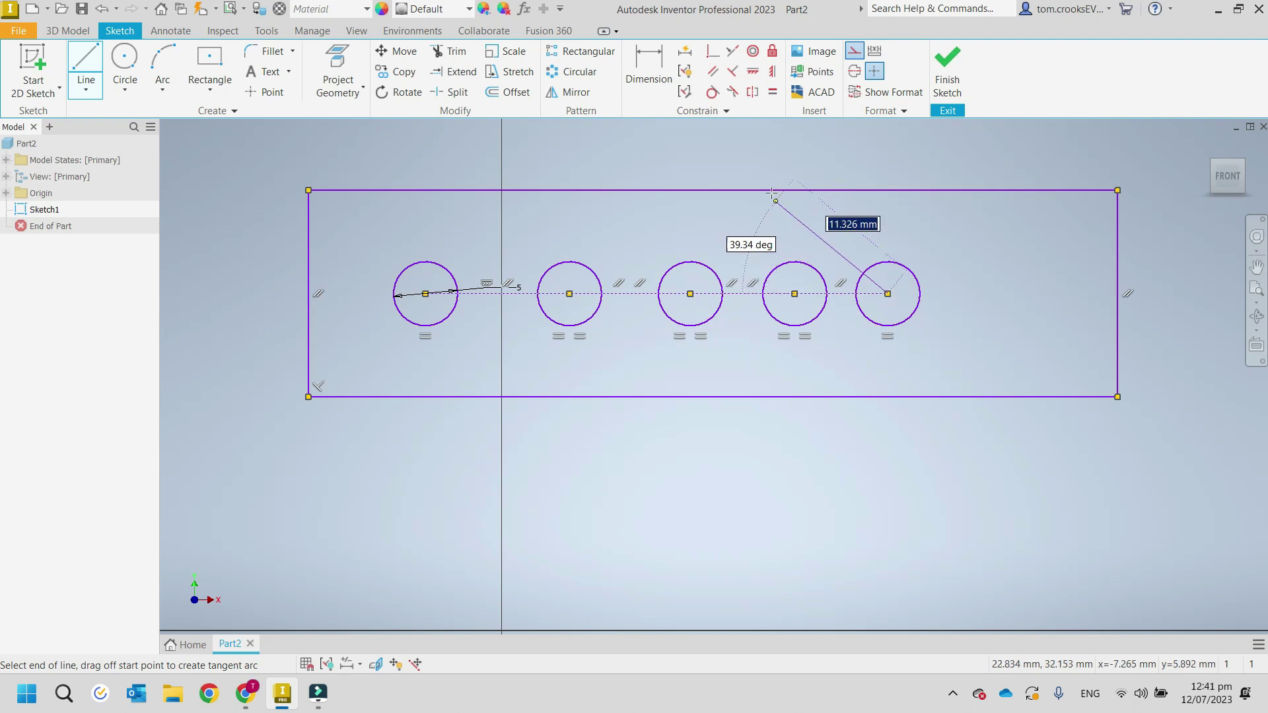
key("Escape")
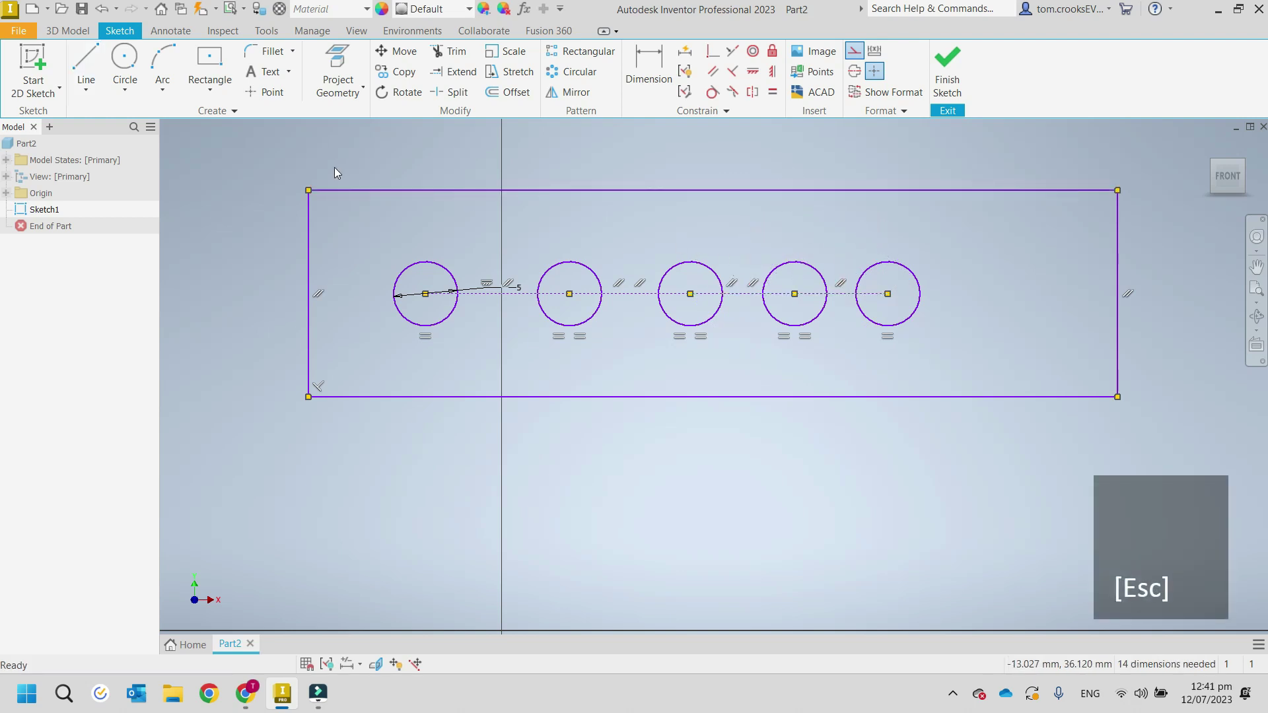
Step: Apply equal constraints between the four construction line segments so the five circles are evenly spaced
left_click(773, 92)
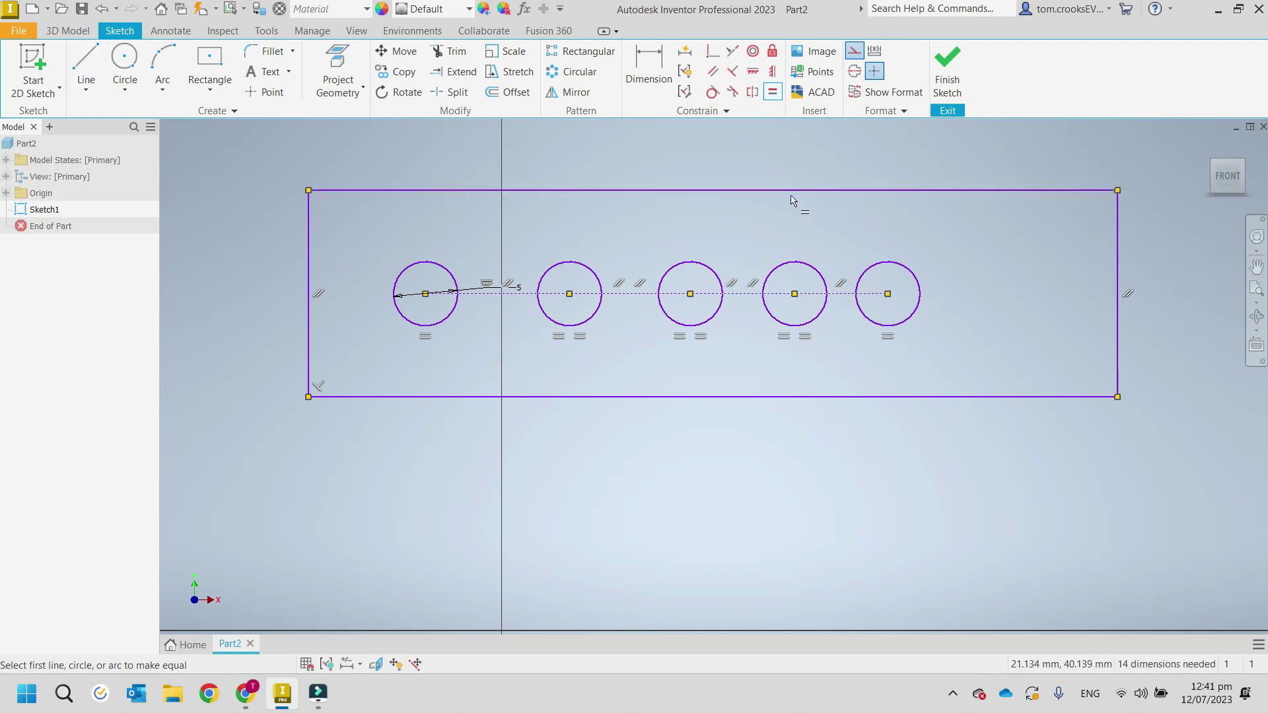
left_click(854, 299)
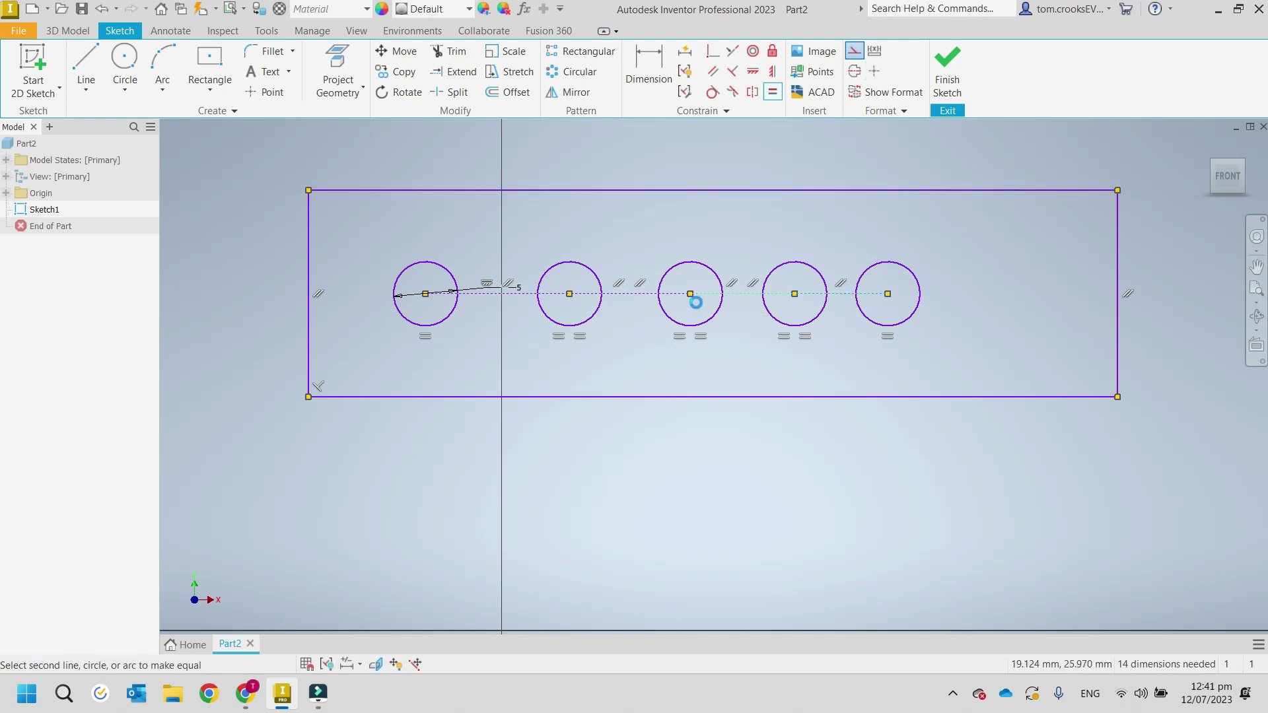
left_click(644, 304)
left_click(527, 298)
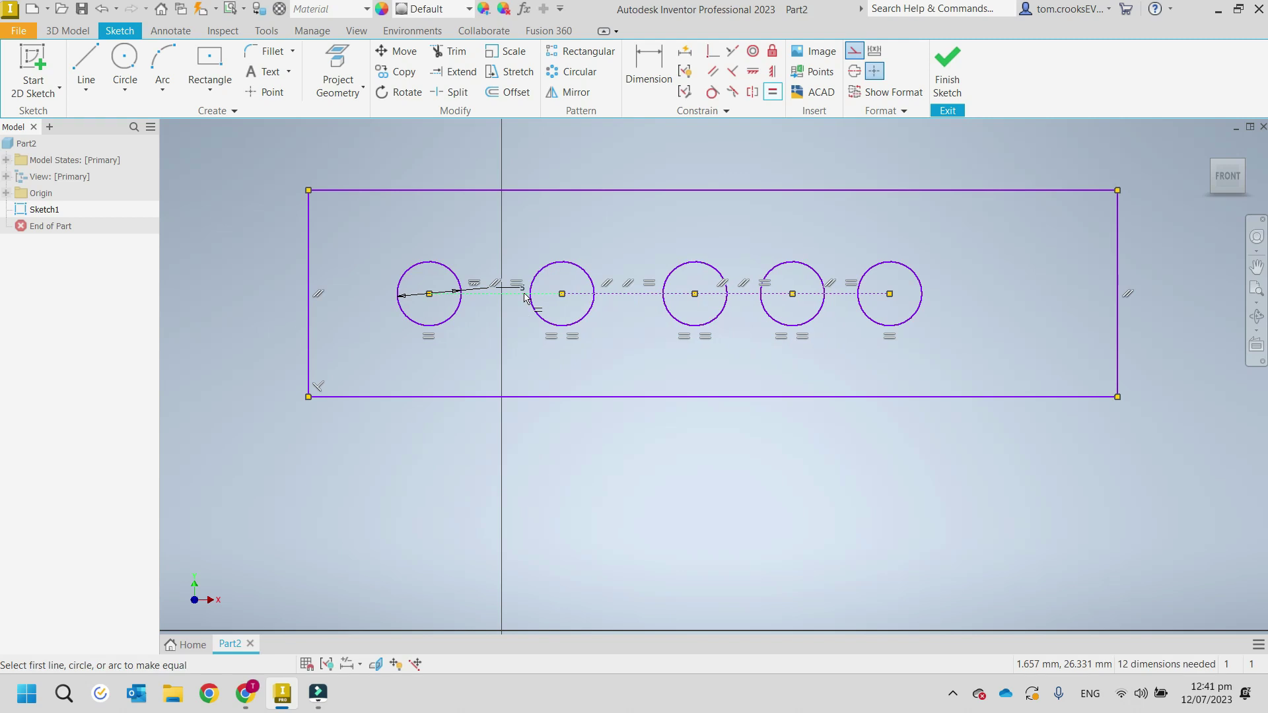
left_click(746, 299)
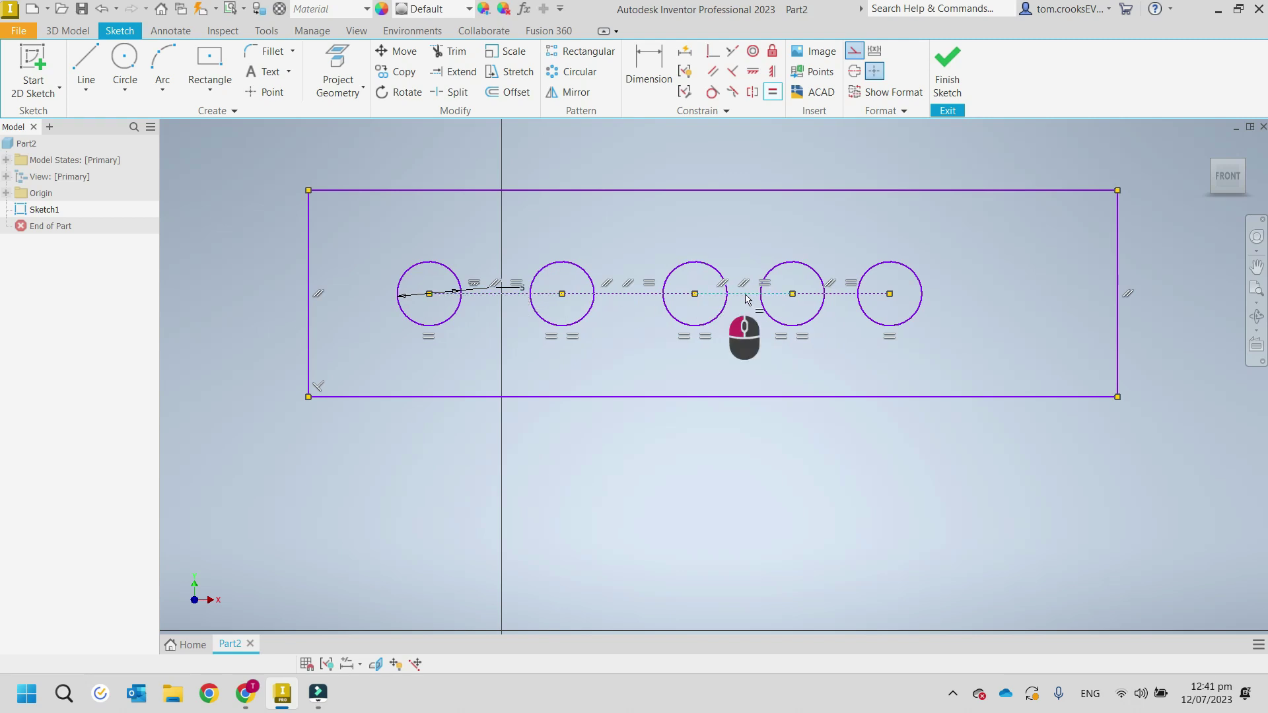
left_click(639, 301)
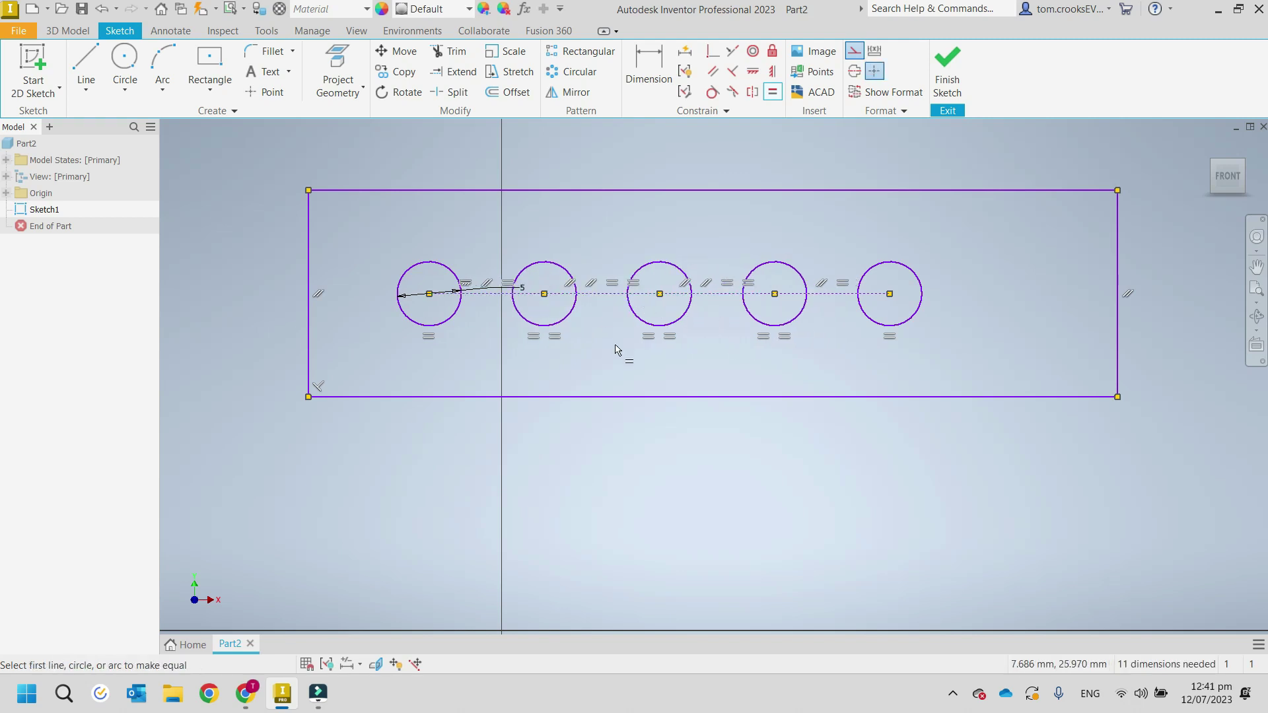
key("Escape")
Step: Hide all sketch constraints and stretch the row of circles by moving the rightmost circle's centre toward the rectangle's right end
right_click(794, 433)
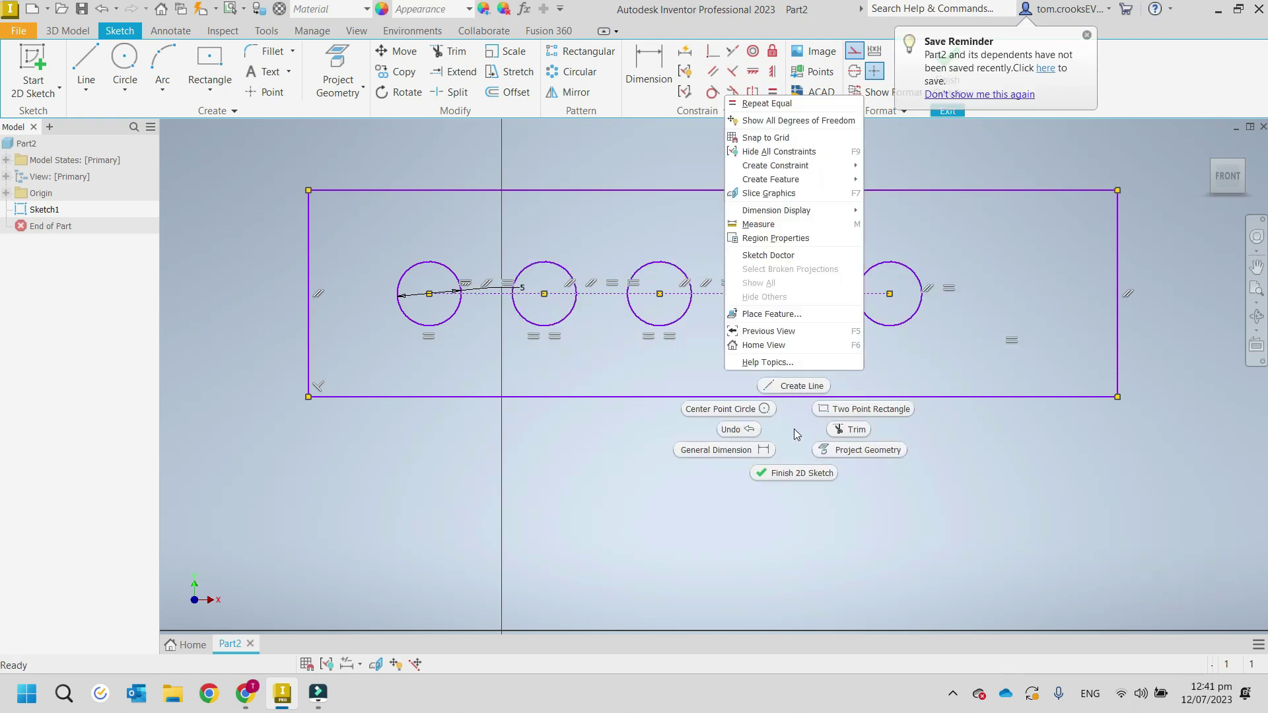
left_click(766, 153)
left_click_drag(893, 292, 962, 288)
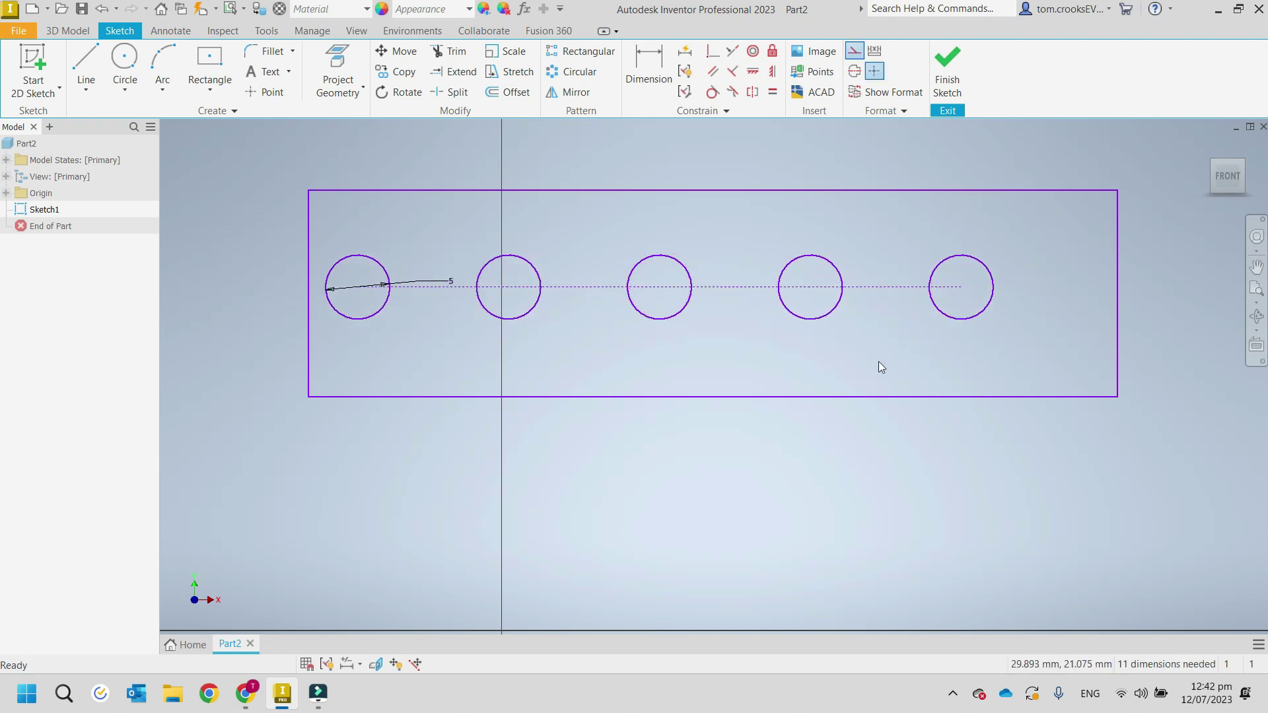
Step: Delete the leftover sketch geometry outside the rectangle that contains the five circles
scroll(747, 477, "down", 5)
mouse_move(747, 478)
middle_mouse_down()
mouse_move(727, 472)
mouse_move(680, 300)
mouse_move(675, 328)
middle_mouse_up()
key("Delete")
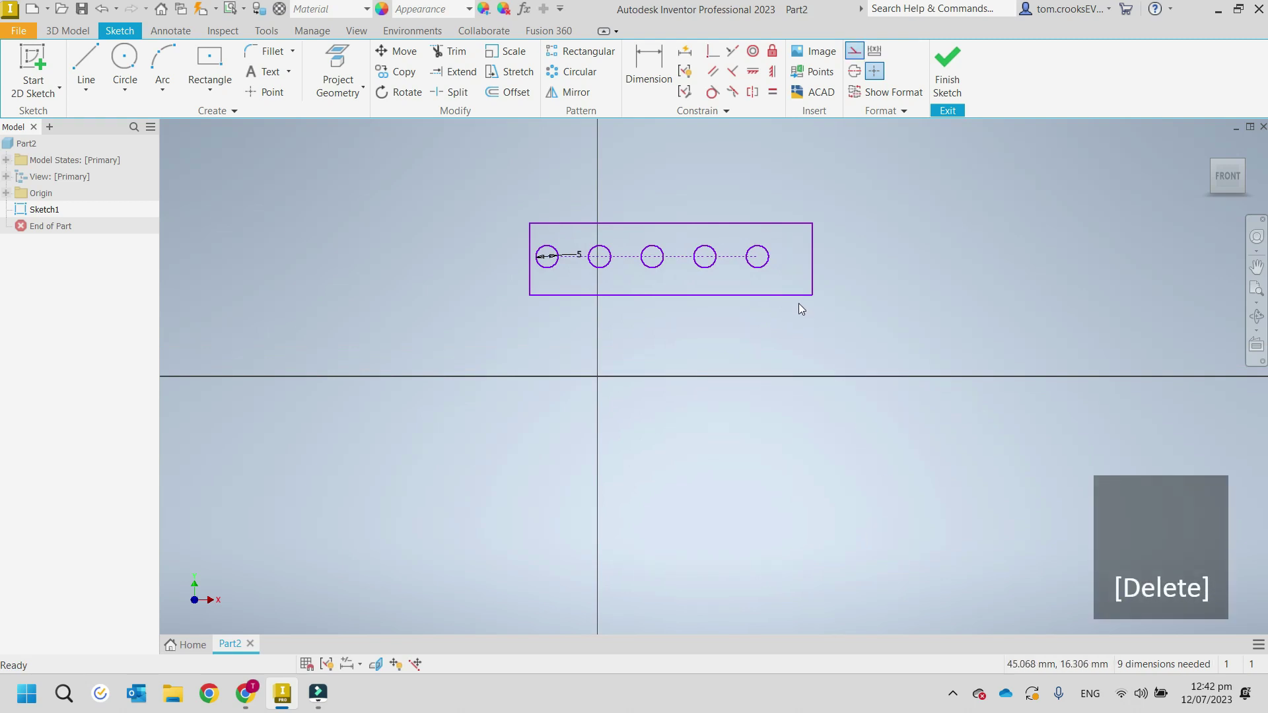